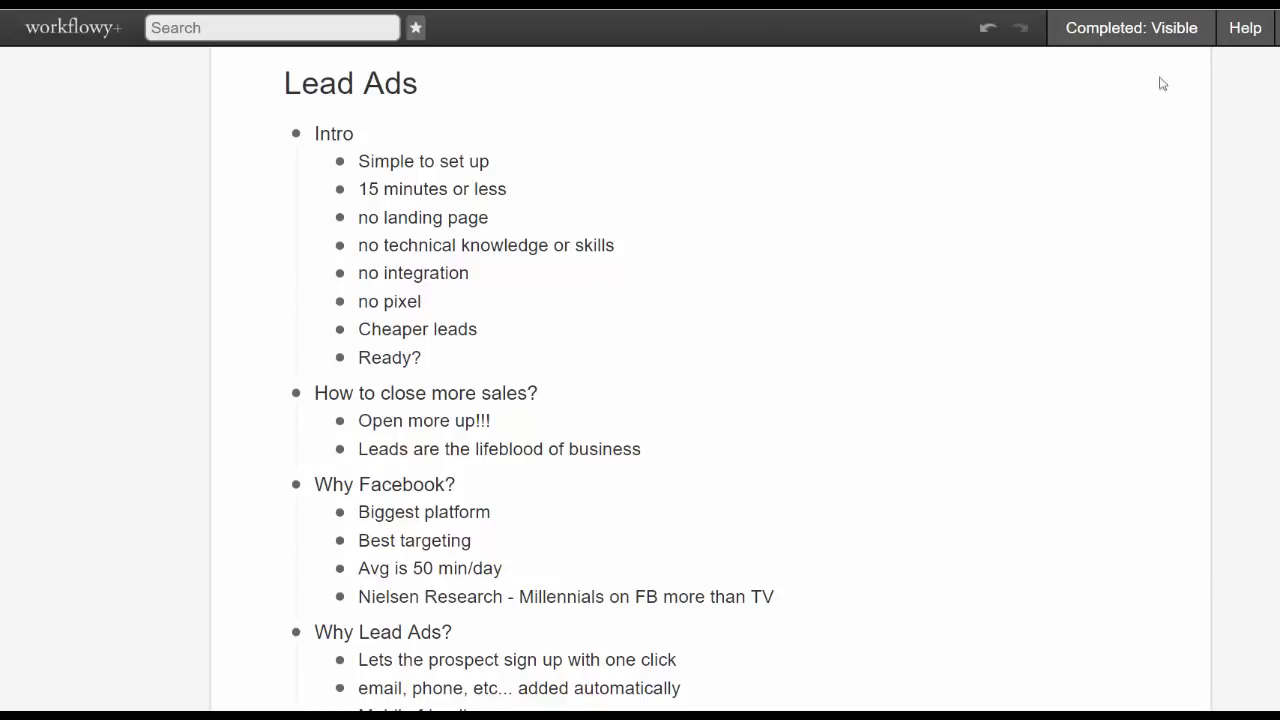
Step: Review the Lead Ads outline and look through Facebook's Advertising Policies from the Overview to Things You Should Know
scroll(1080, 313, "down", 4)
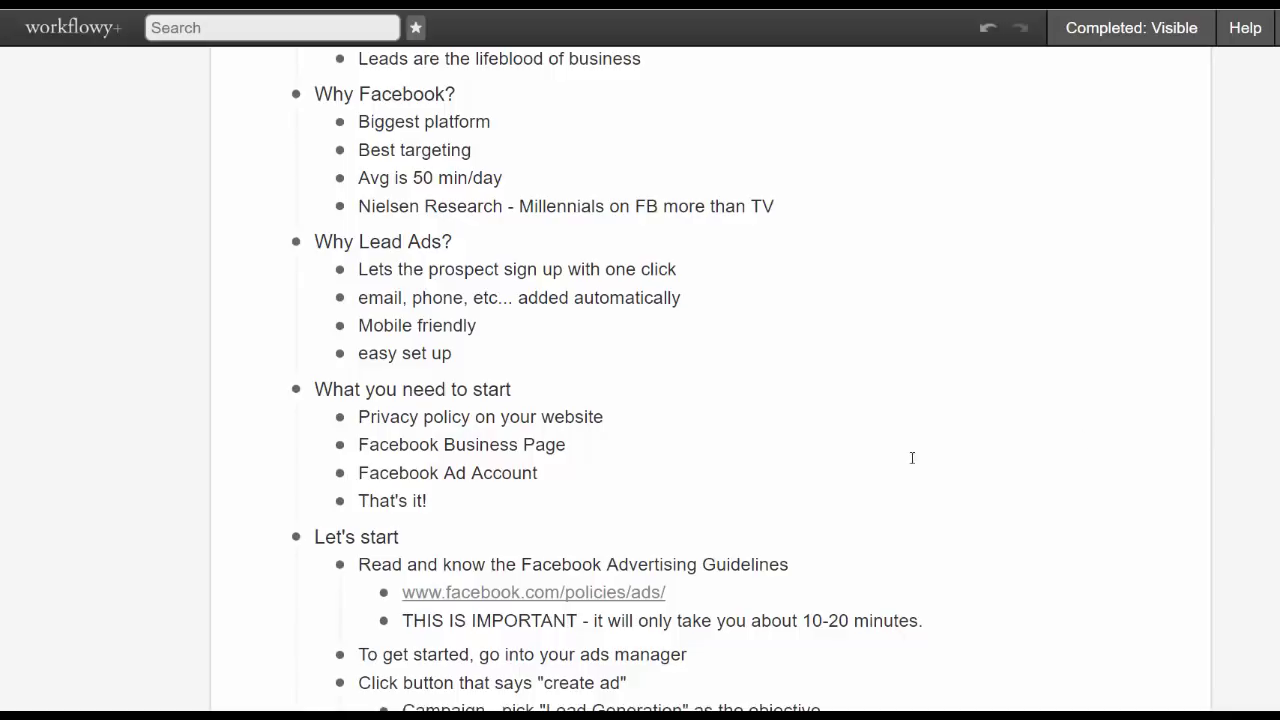
scroll(912, 458, "down", 3)
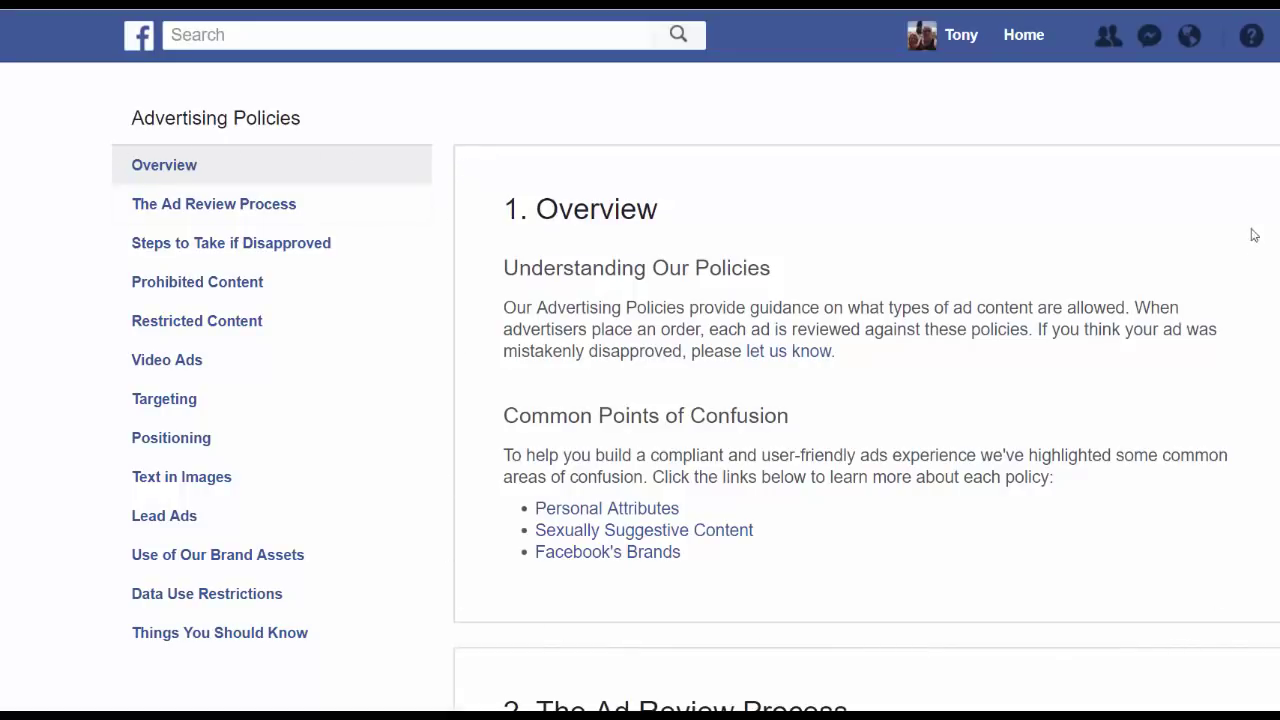
scroll(695, 256, "down", 1)
scroll(695, 256, "down", 2)
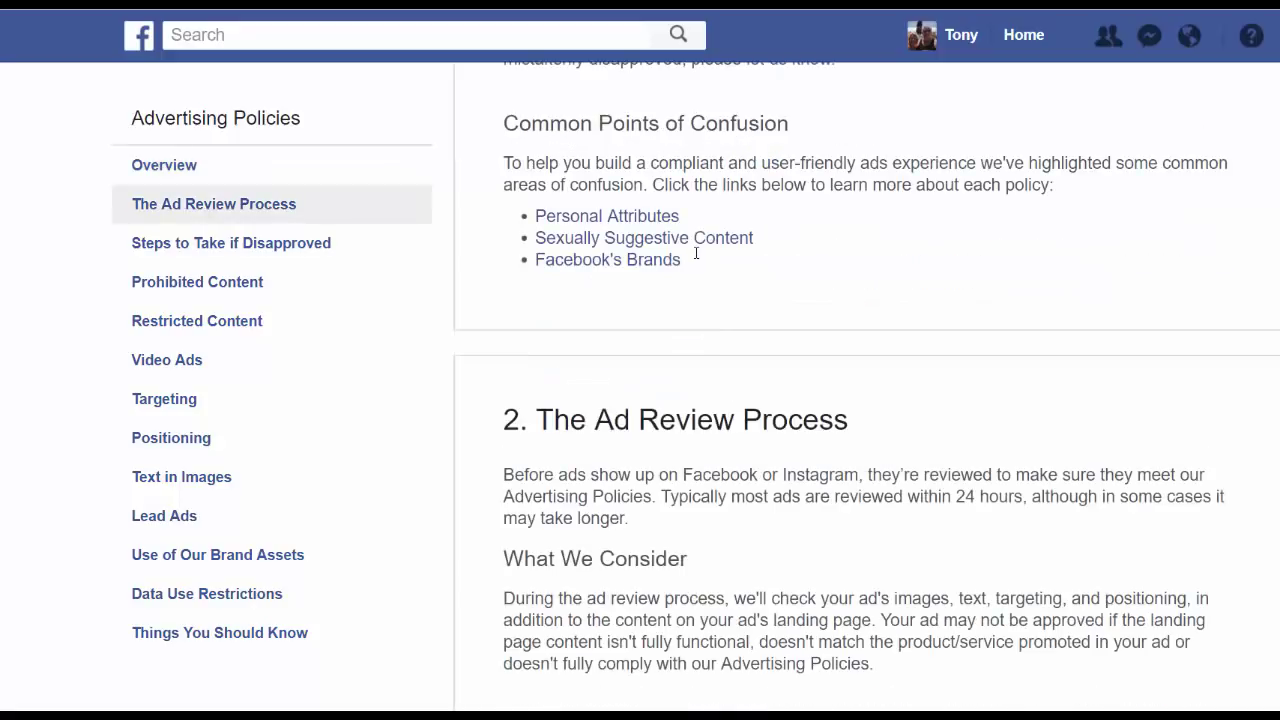
scroll(697, 255, "up", 1)
scroll(760, 260, "down", 3)
scroll(851, 290, "down", 12)
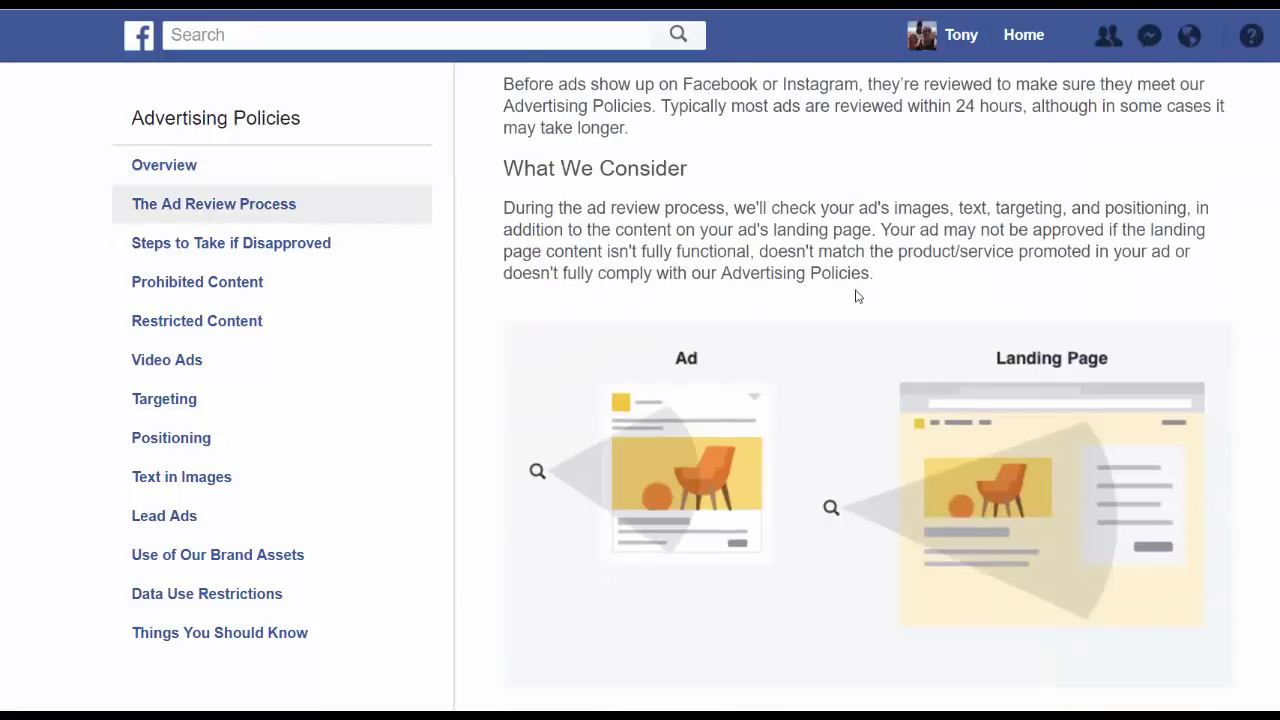
scroll(851, 304, "down", 13)
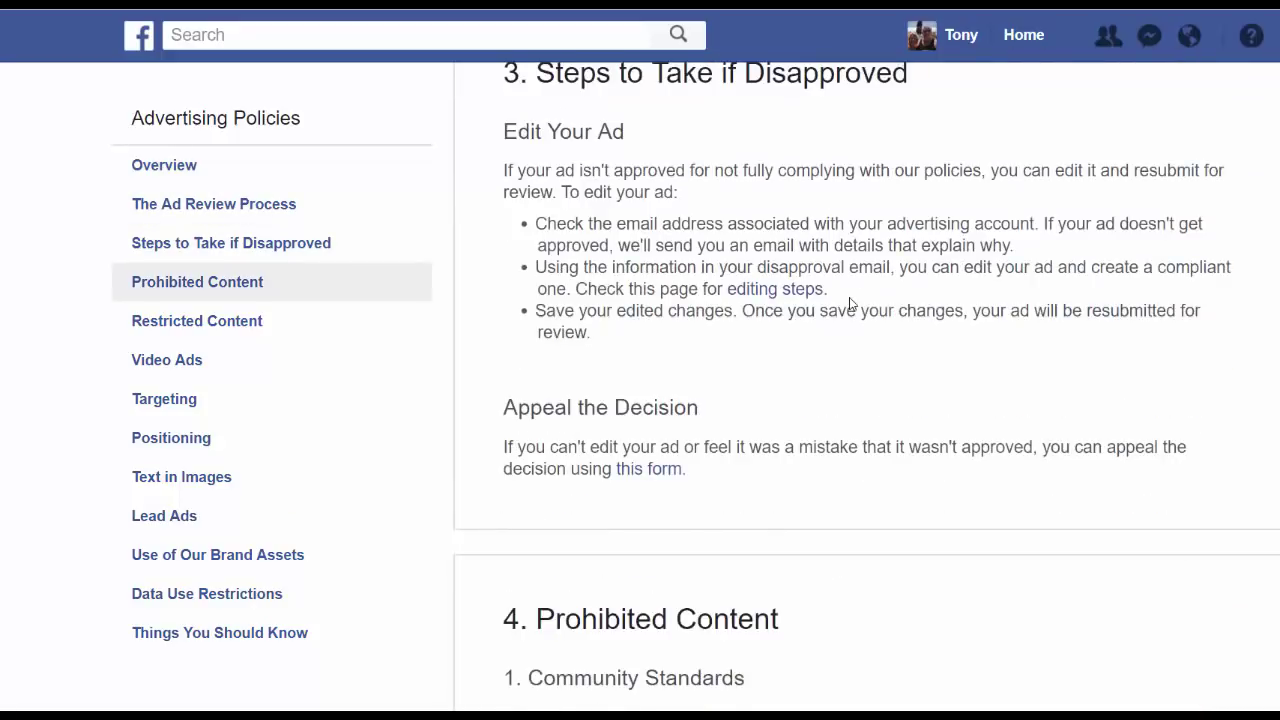
scroll(851, 304, "down", 15)
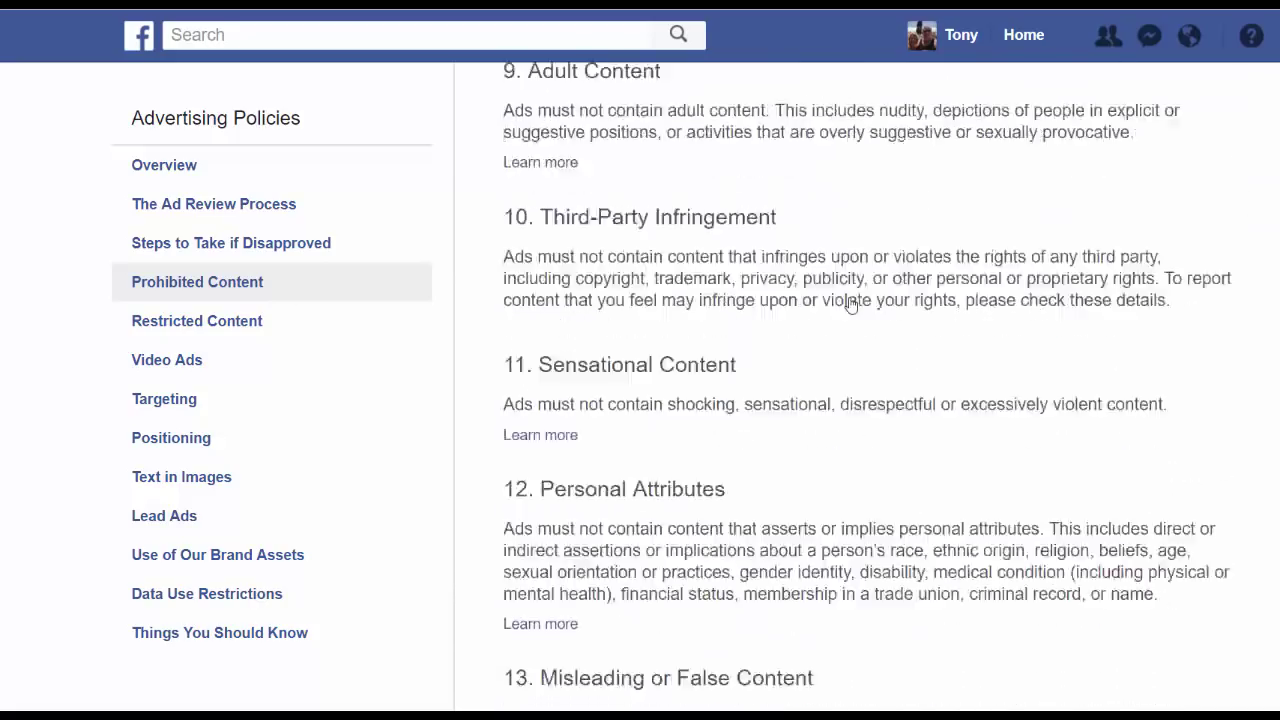
scroll(851, 304, "down", 15)
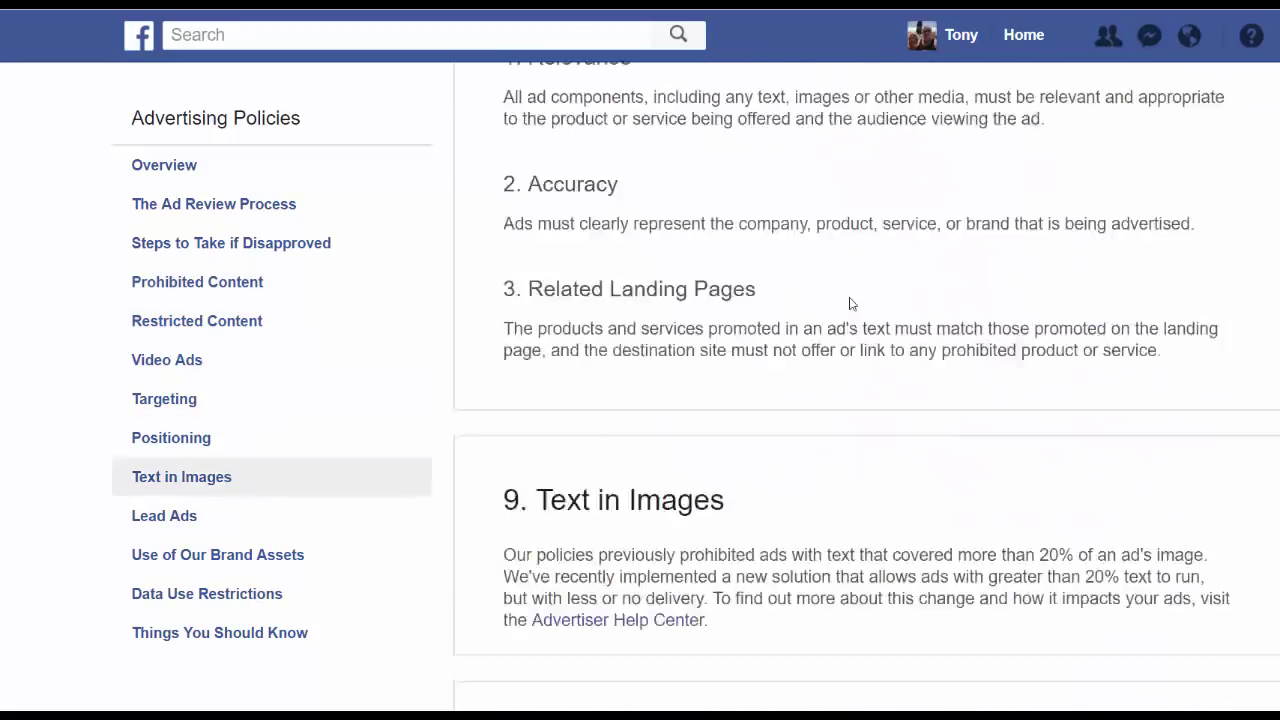
scroll(851, 304, "down", 5)
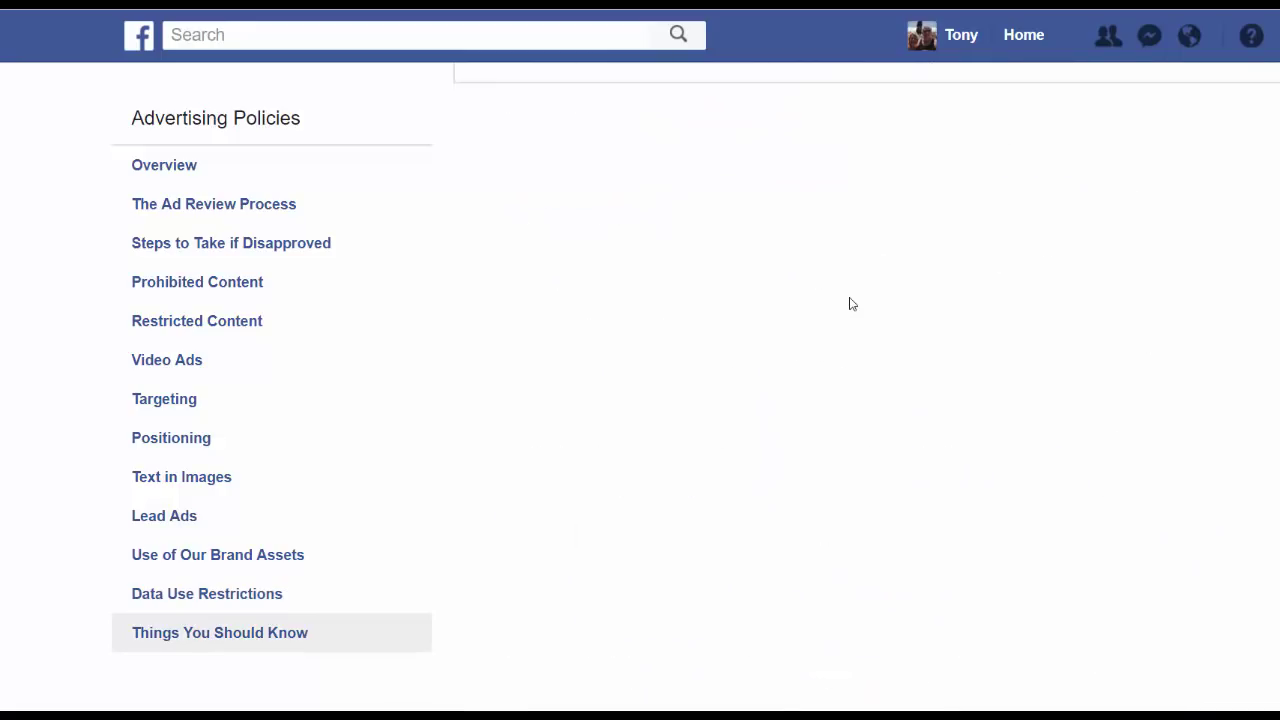
scroll(851, 304, "up", 20)
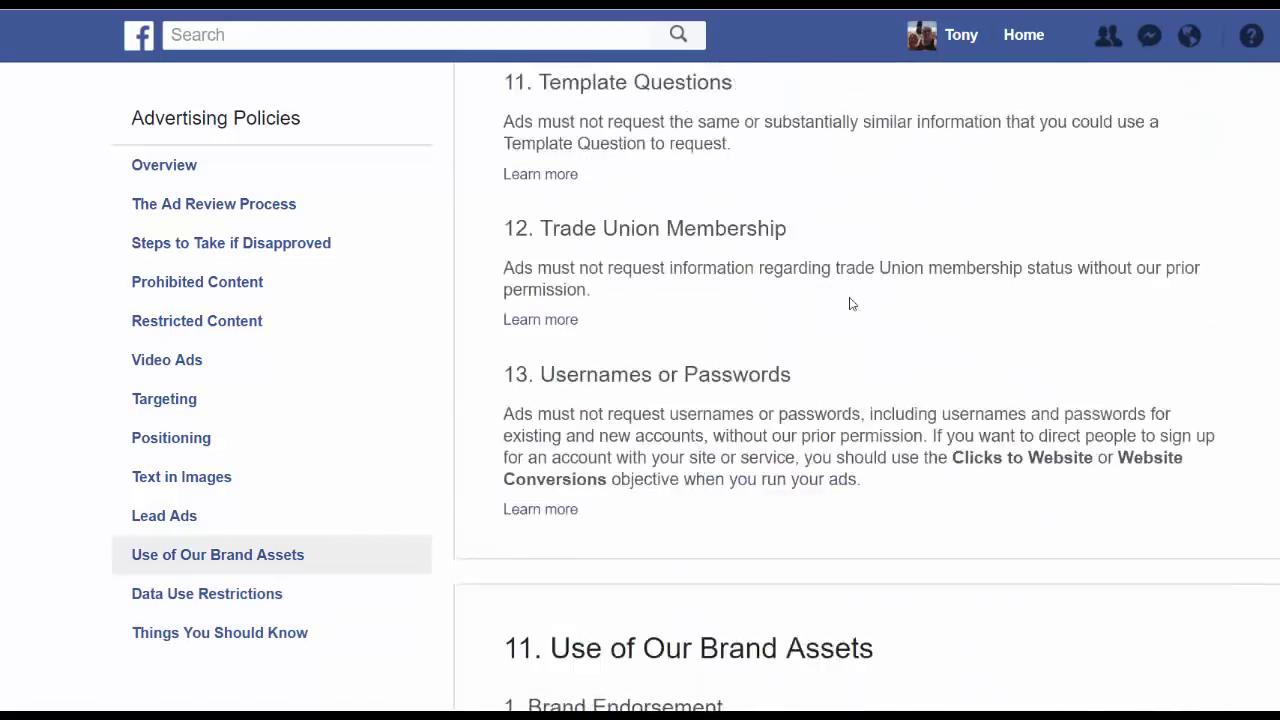
scroll(851, 304, "up", 20)
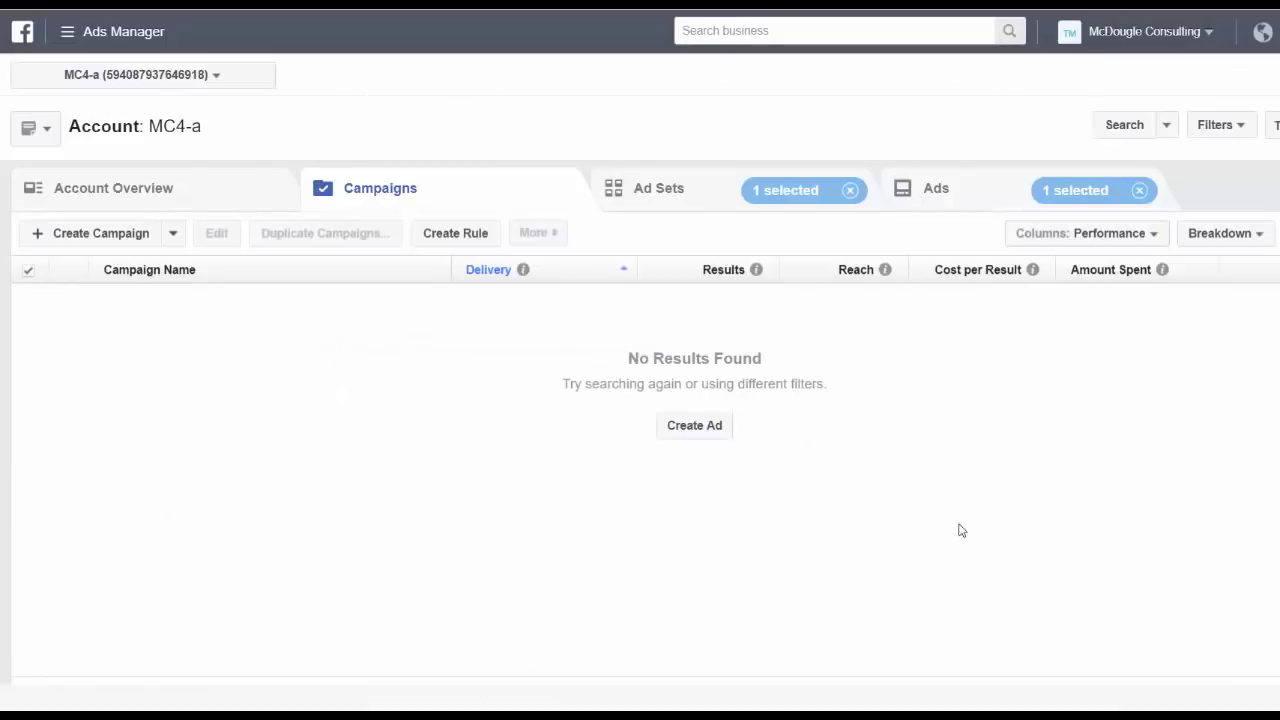
Step: Start a new ad with the Lead generation objective and continue with "Lead generation" as the campaign name
left_click(709, 441)
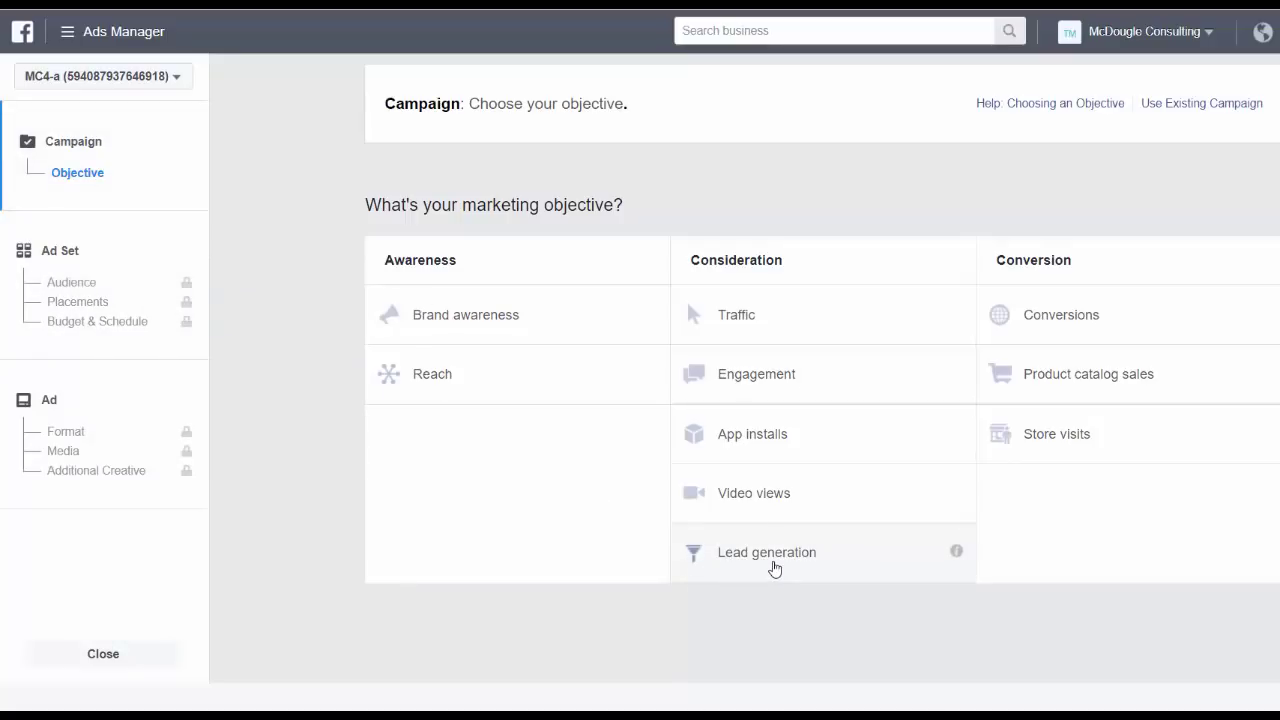
left_click(772, 563)
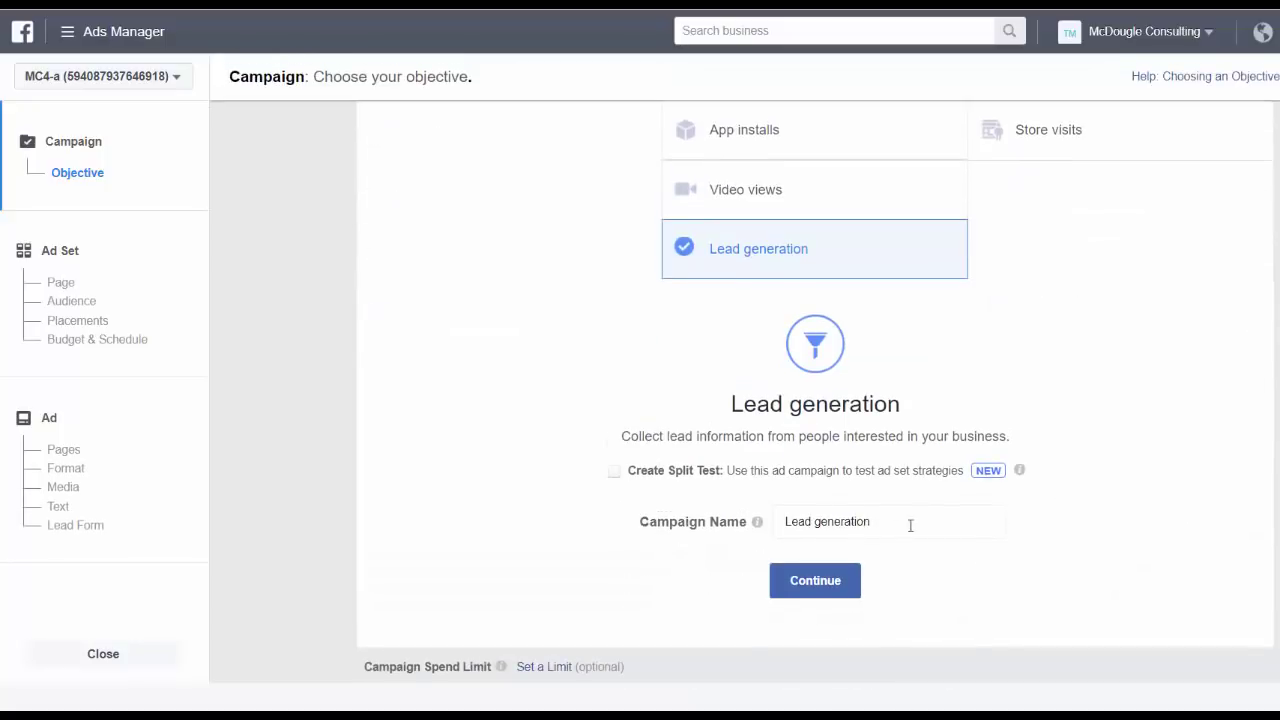
left_click_drag(910, 525, 880, 522)
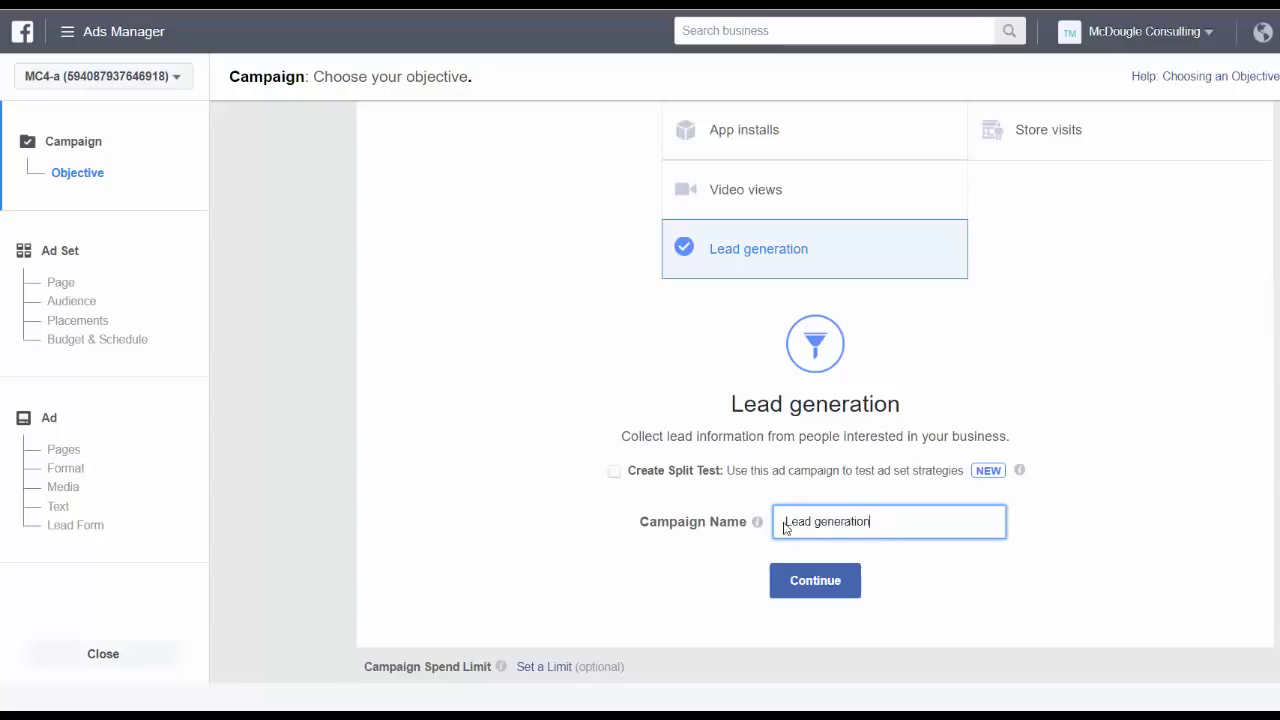
left_click(829, 594)
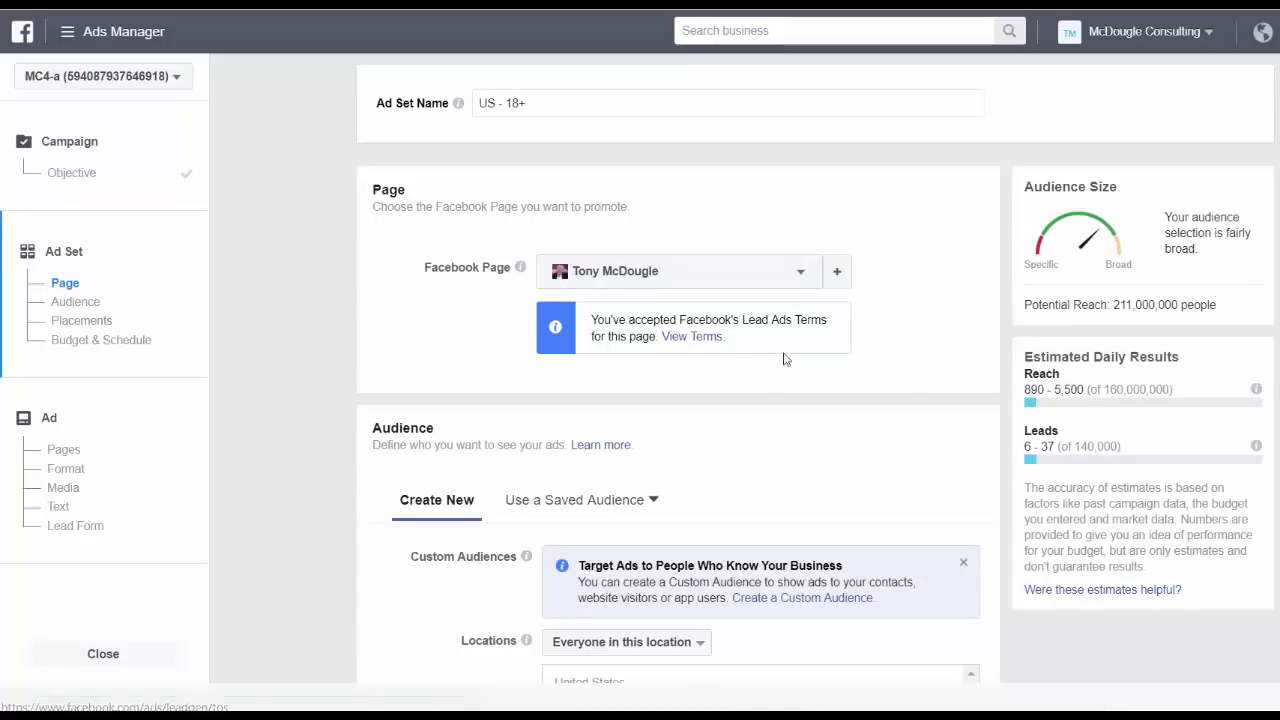
Step: View the Lead Ads terms for the selected page and name the ad set "US - 18+ lead ad"
left_click(680, 340)
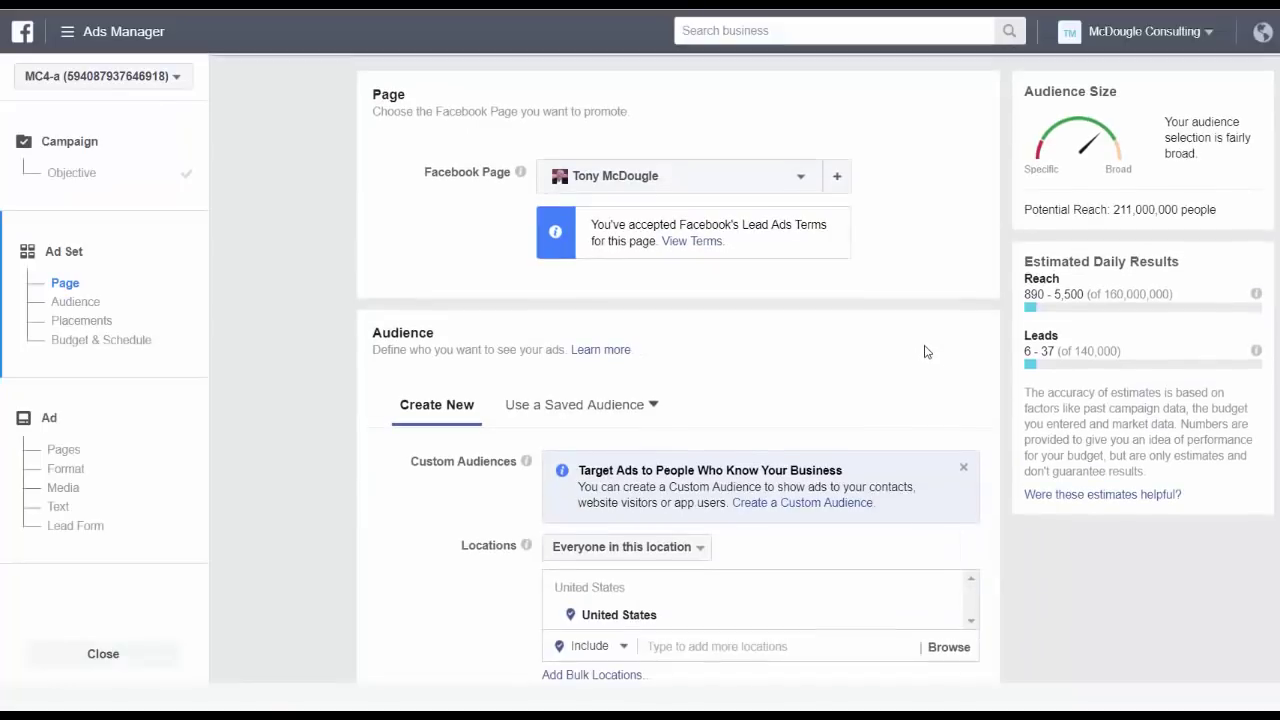
scroll(930, 340, "up", 3)
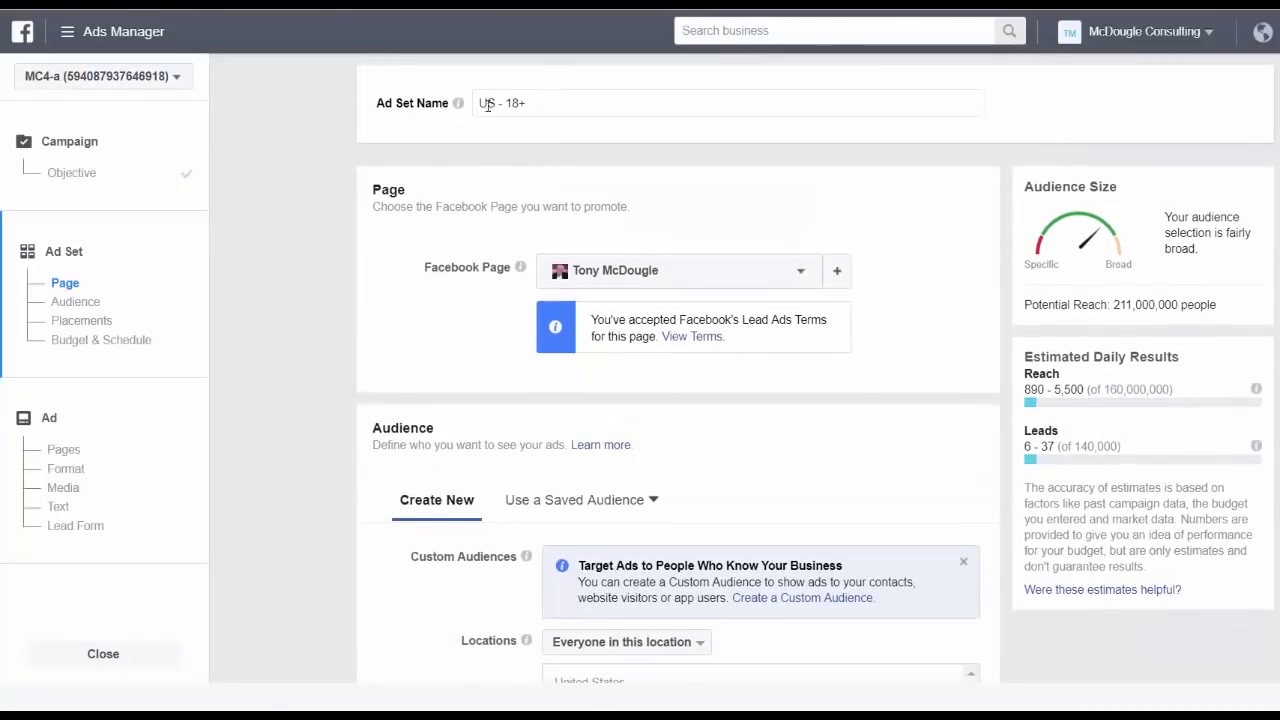
left_click(555, 112)
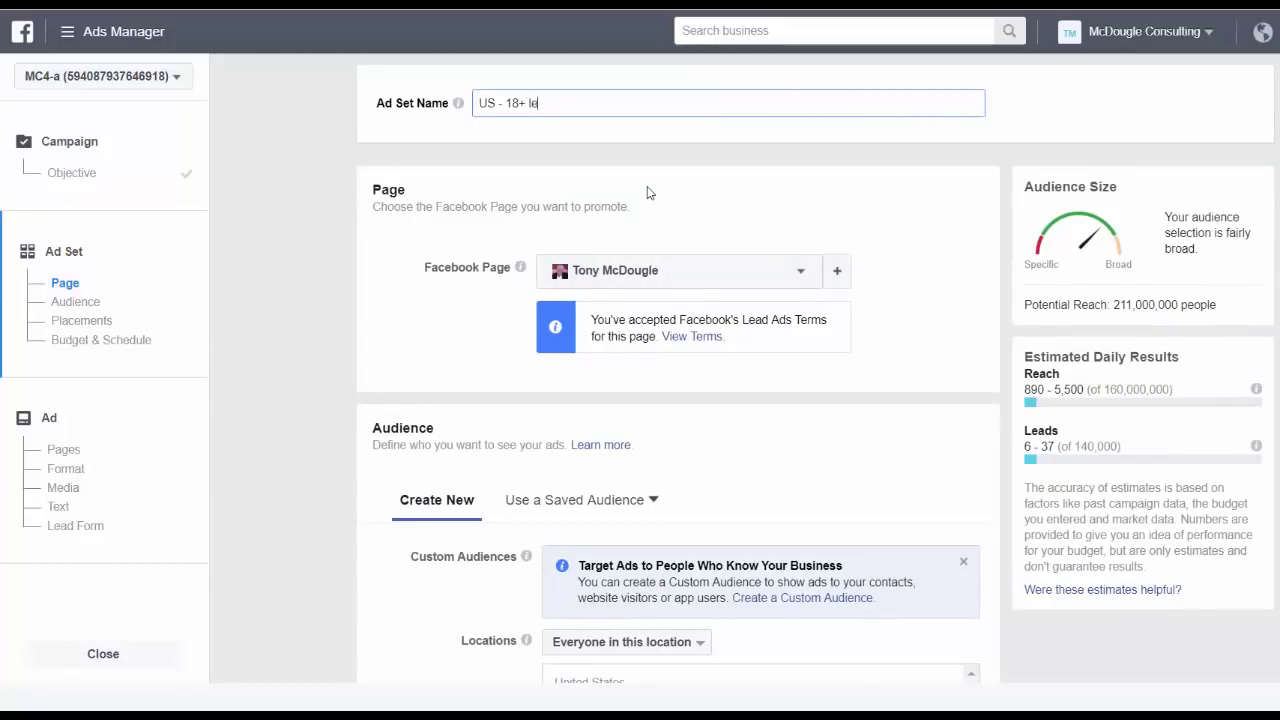
type("lead ad")
left_click(940, 422)
Step: Search the audience locations for "dallas" and target the Dallas-Ft. Worth DMA market
scroll(940, 422, "down", 3)
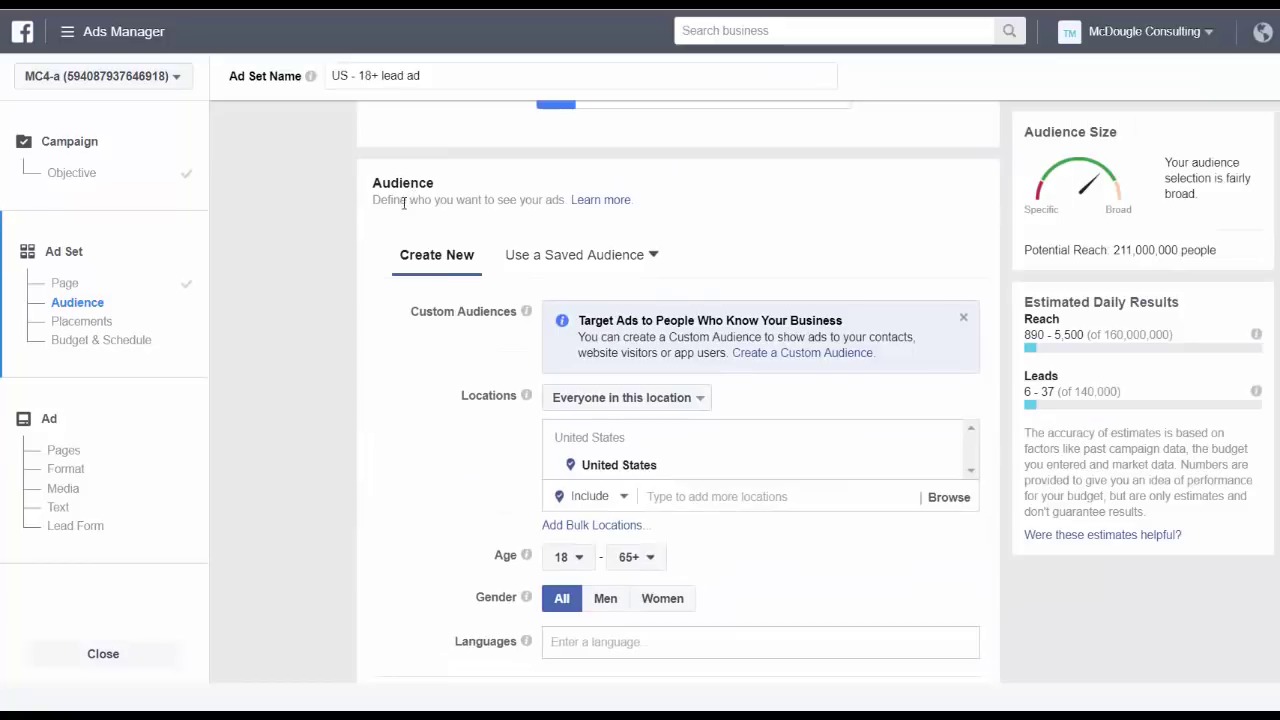
left_click(685, 496)
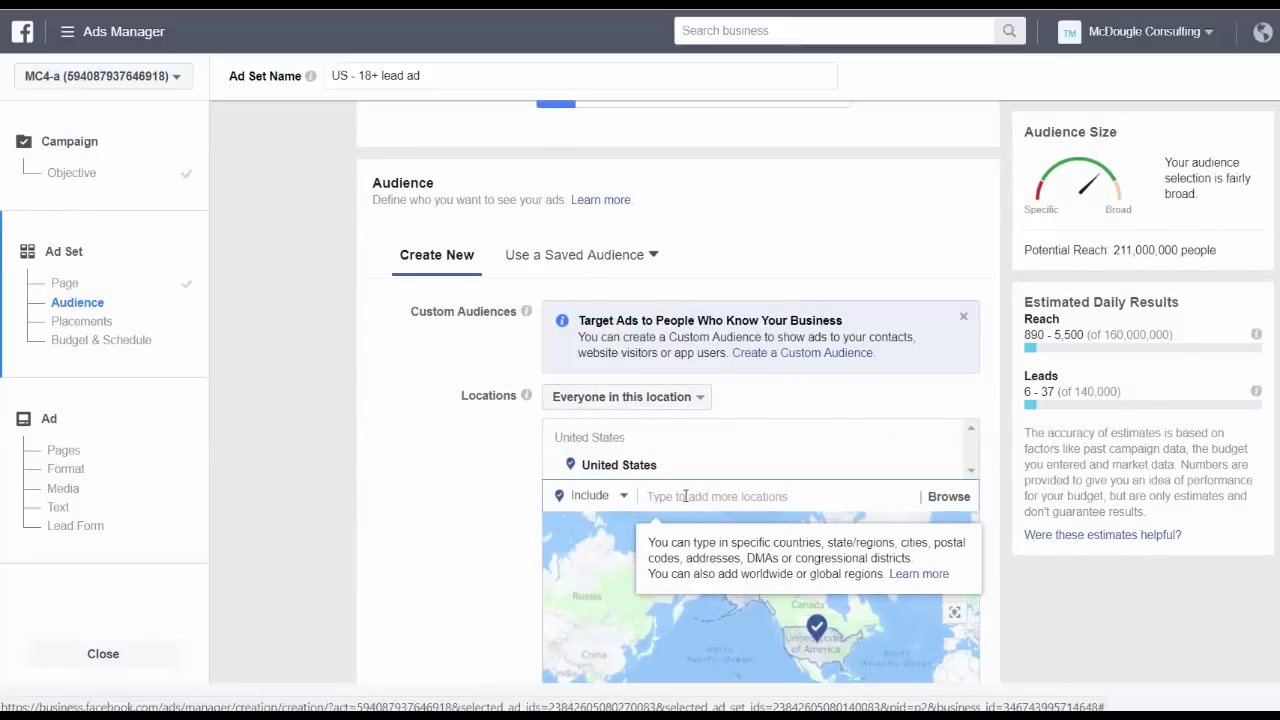
type("dallas")
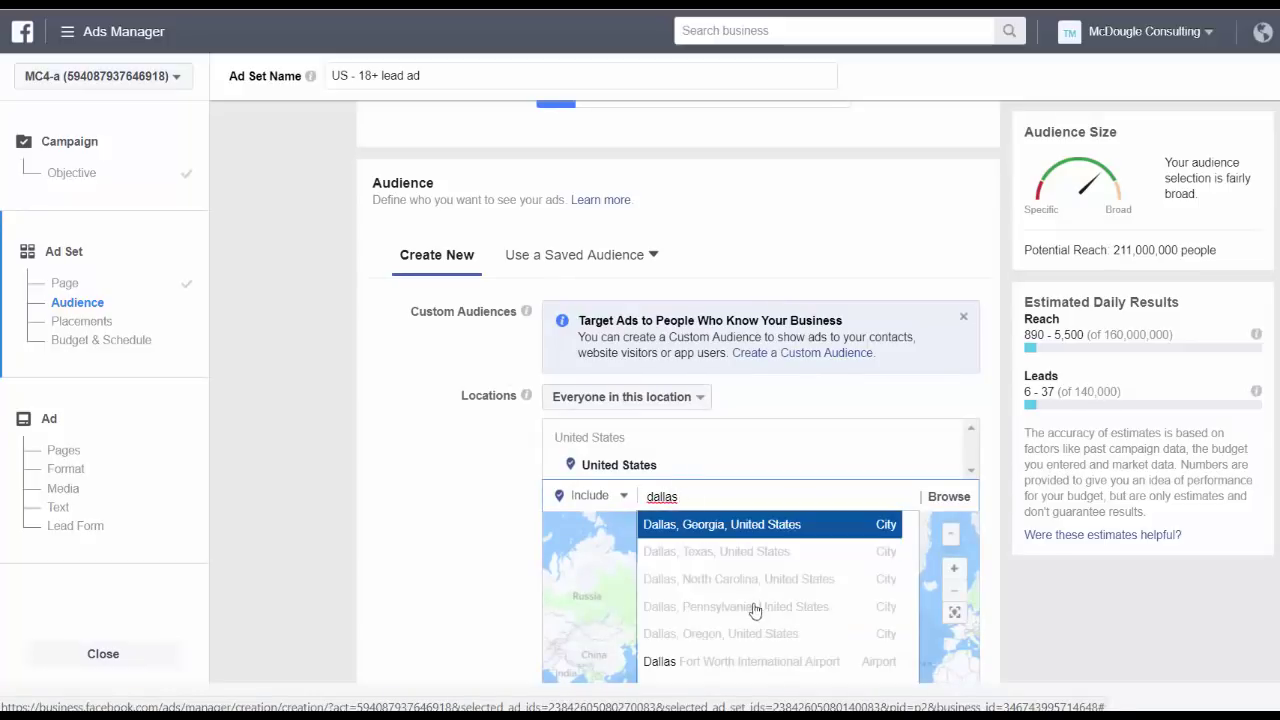
scroll(751, 608, "down", 2)
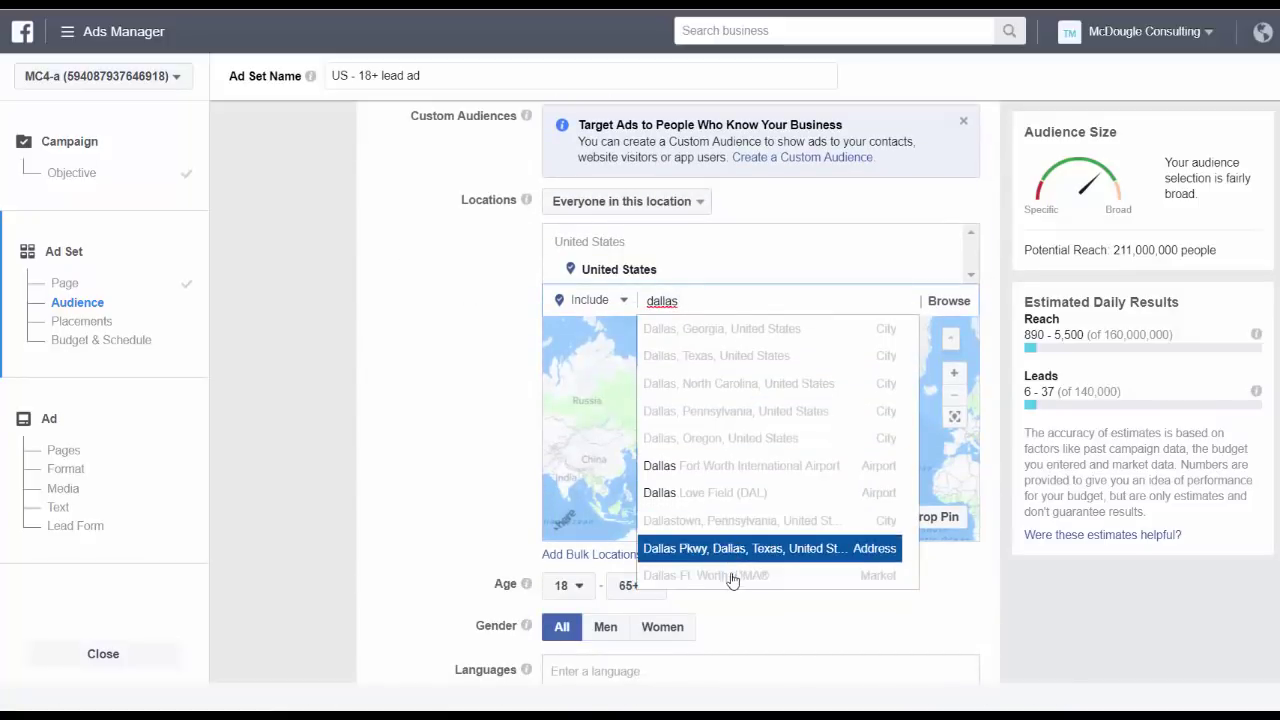
left_click(731, 578)
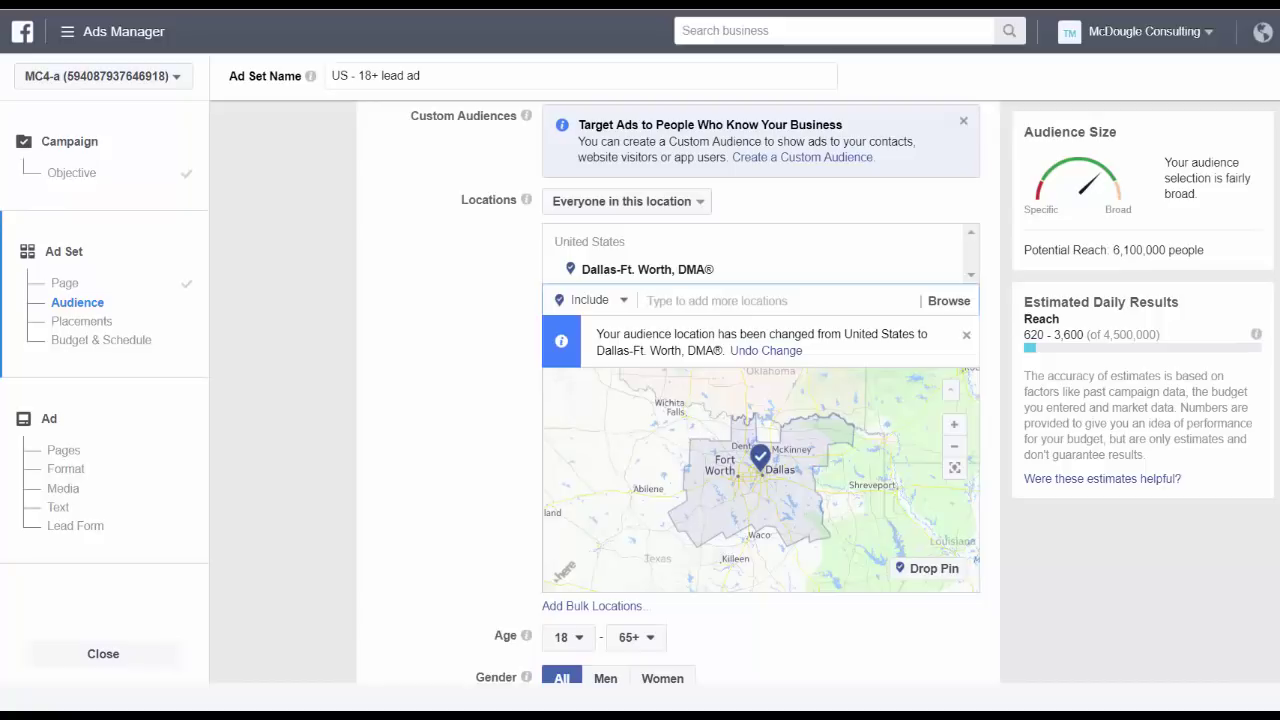
scroll(487, 434, "down", 1)
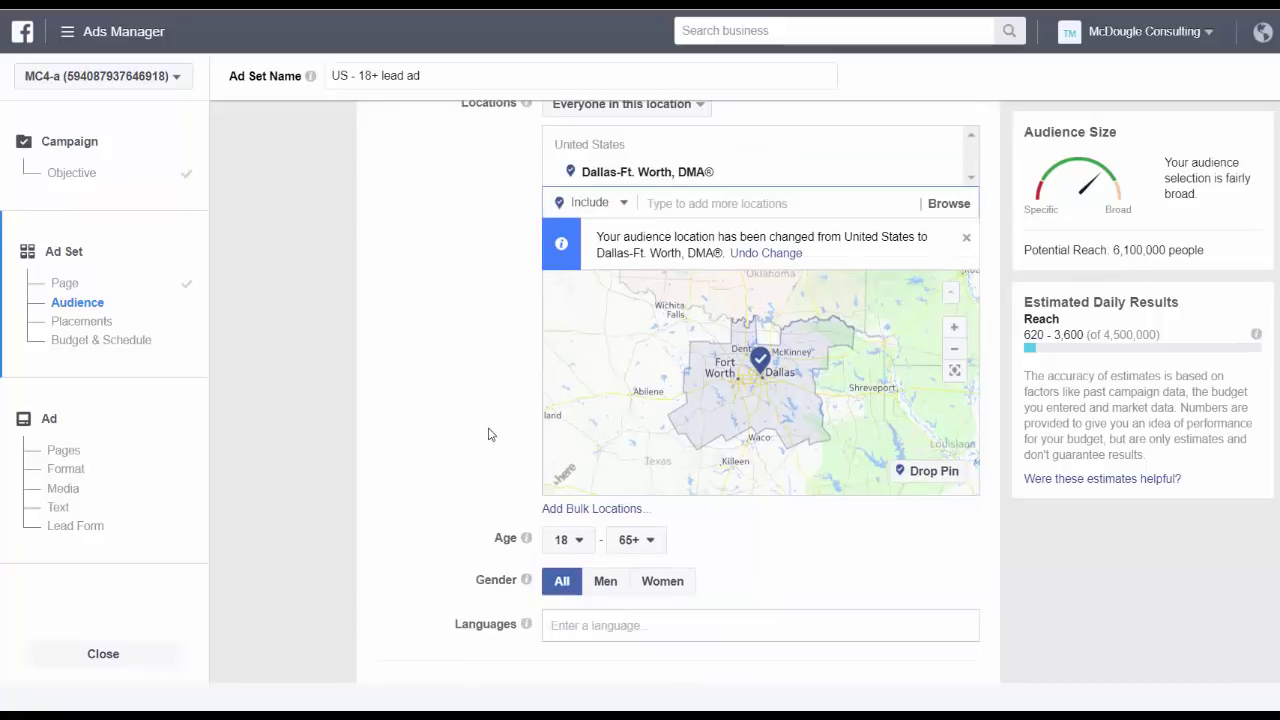
left_click(581, 542)
scroll(577, 375, "down", 3)
scroll(577, 375, "down", 3)
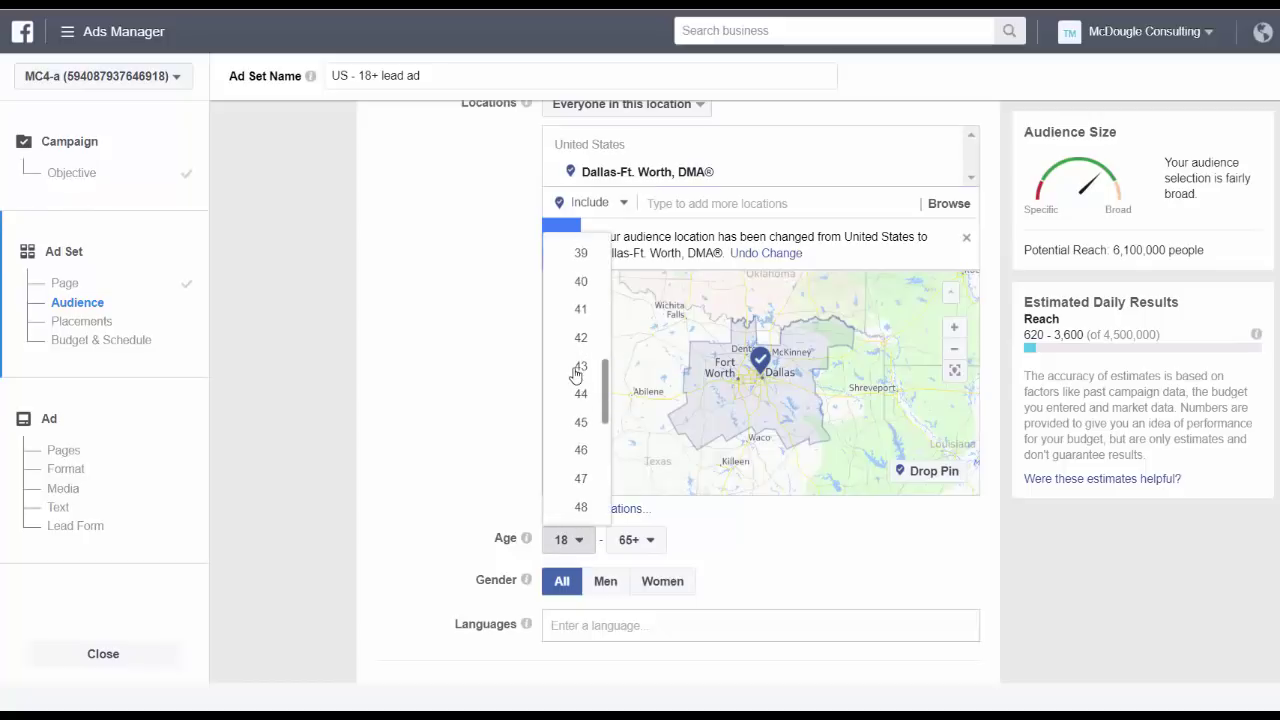
scroll(577, 373, "down", 2)
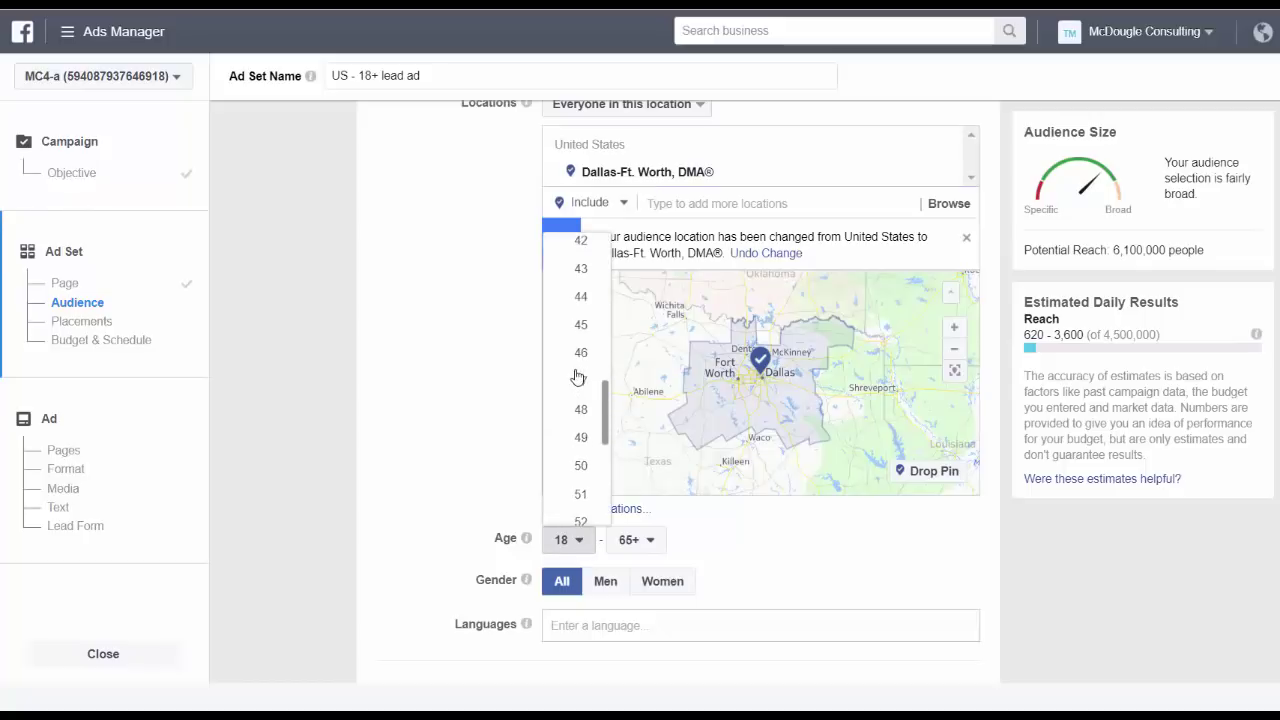
left_click(484, 385)
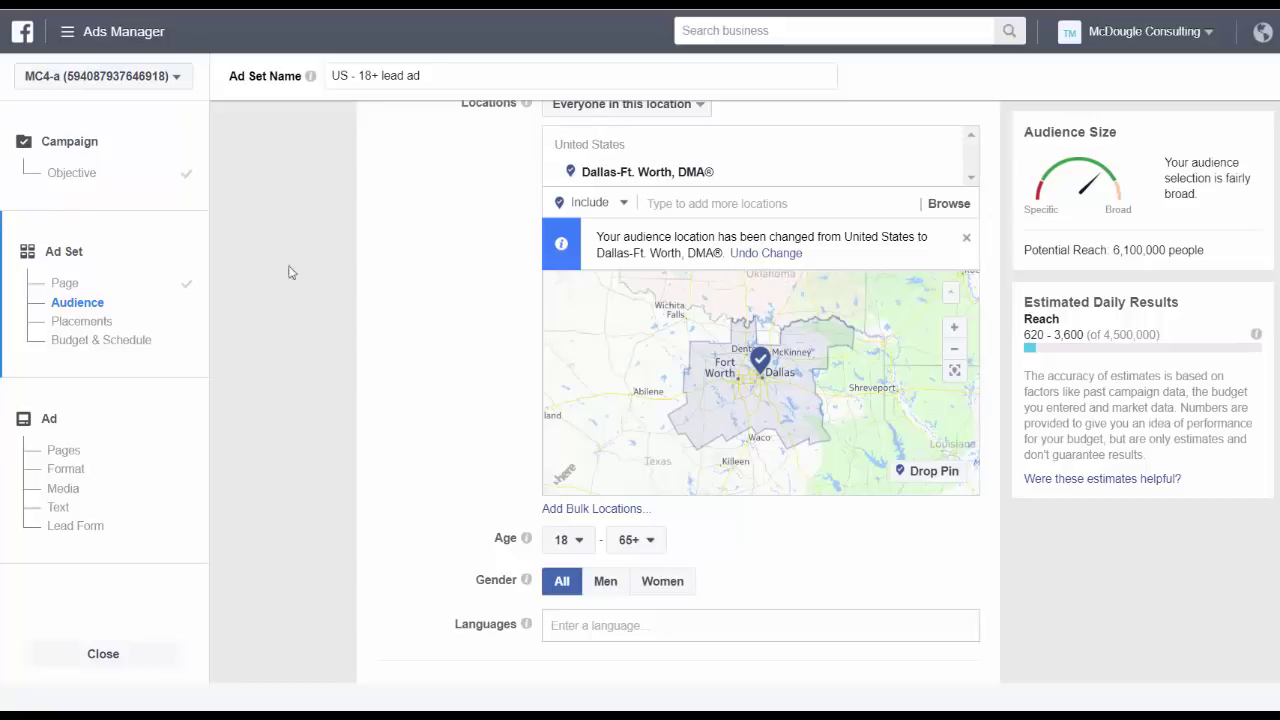
Step: Set the audience's minimum age to 59
left_click(567, 540)
scroll(581, 445, "down", 7)
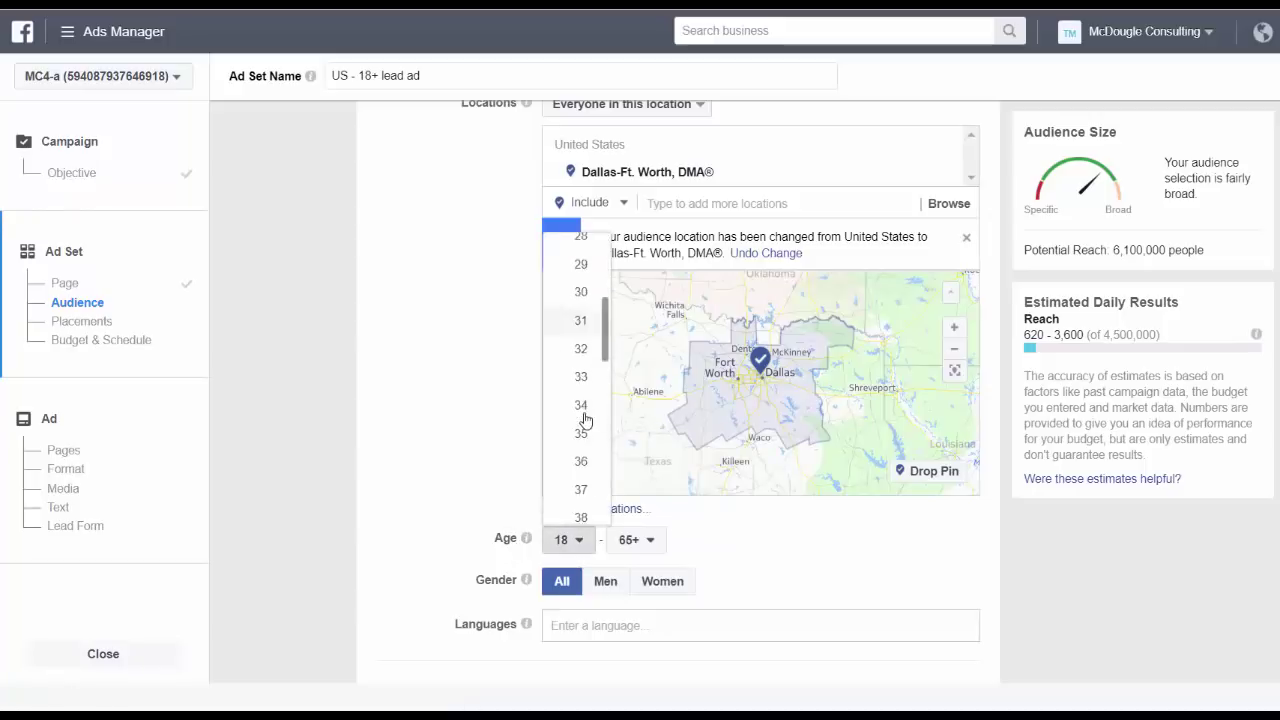
scroll(601, 513, "down", 4)
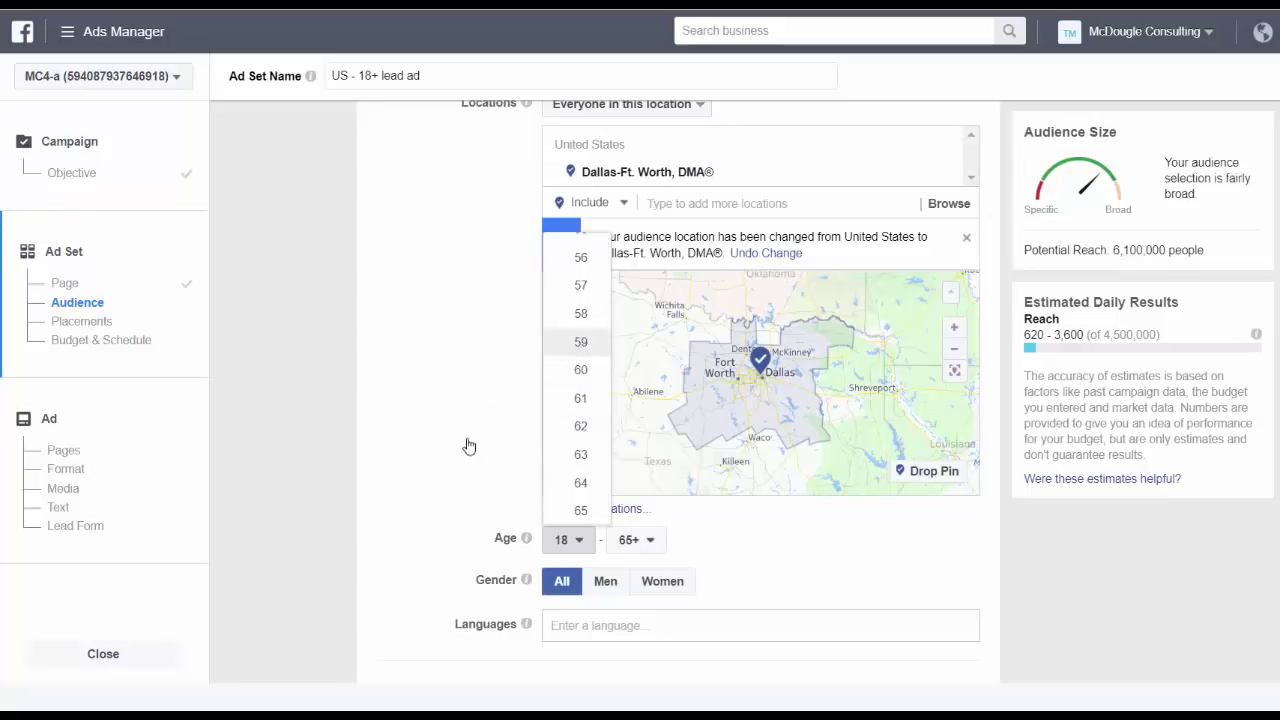
left_click(578, 343)
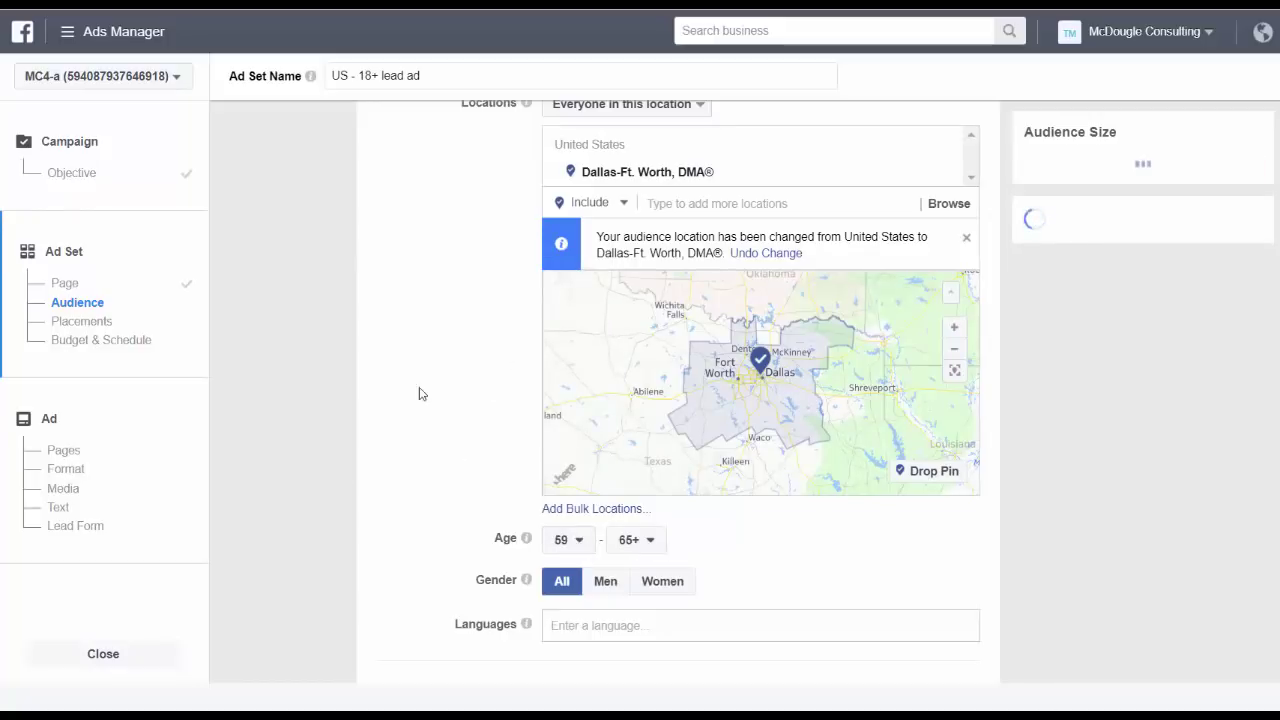
Step: Search detailed targeting for "liquid assets" and include people with liquid assets of $250,000 - $499,999
scroll(600, 480, "down", 2)
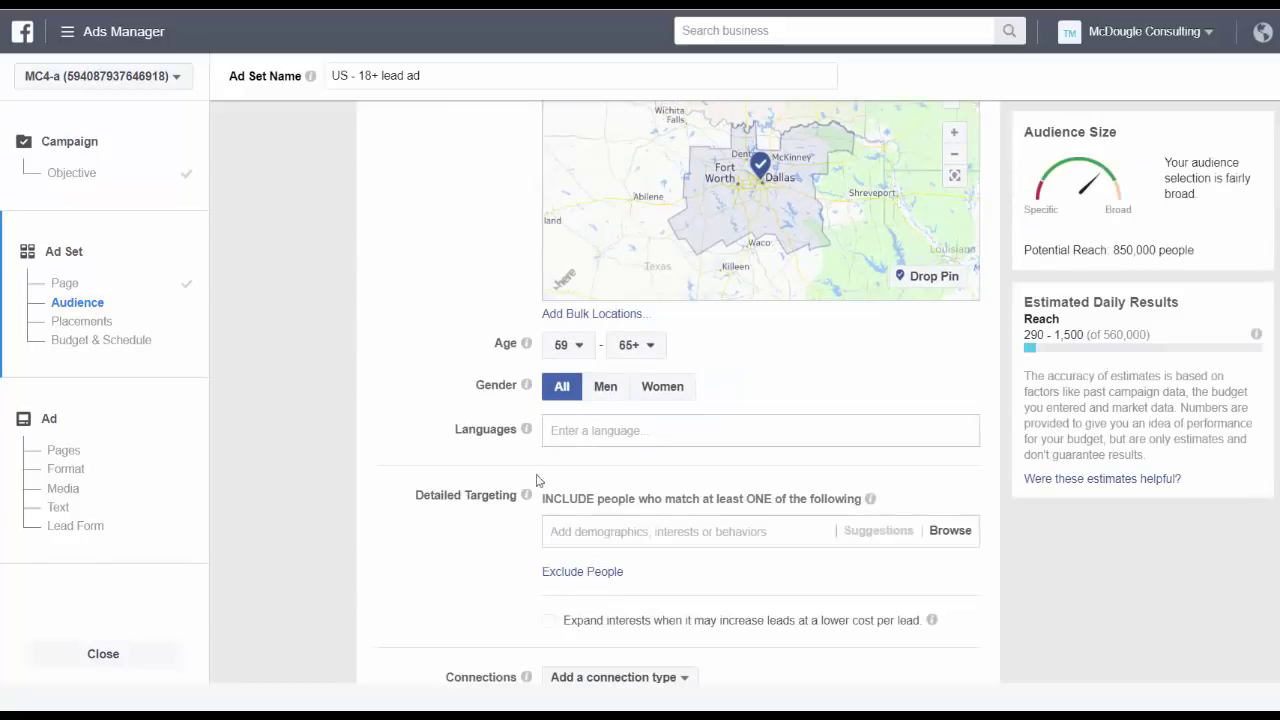
scroll(431, 426, "down", 2)
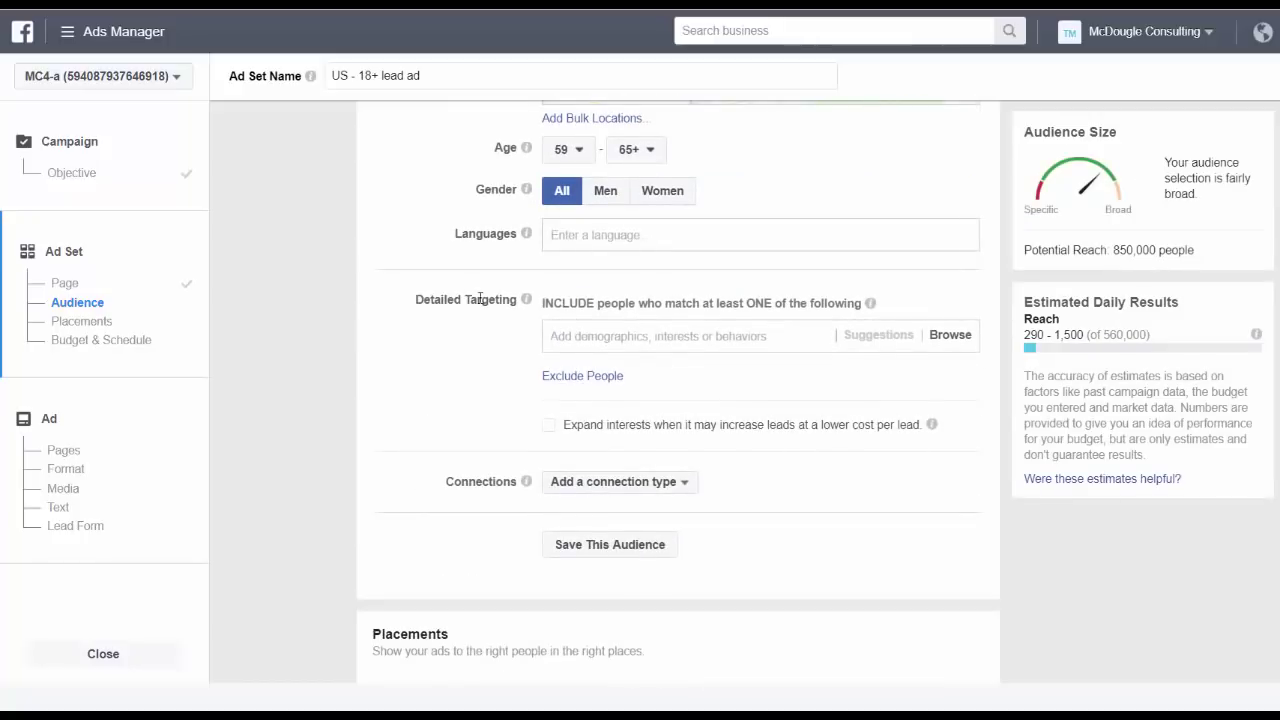
left_click(950, 335)
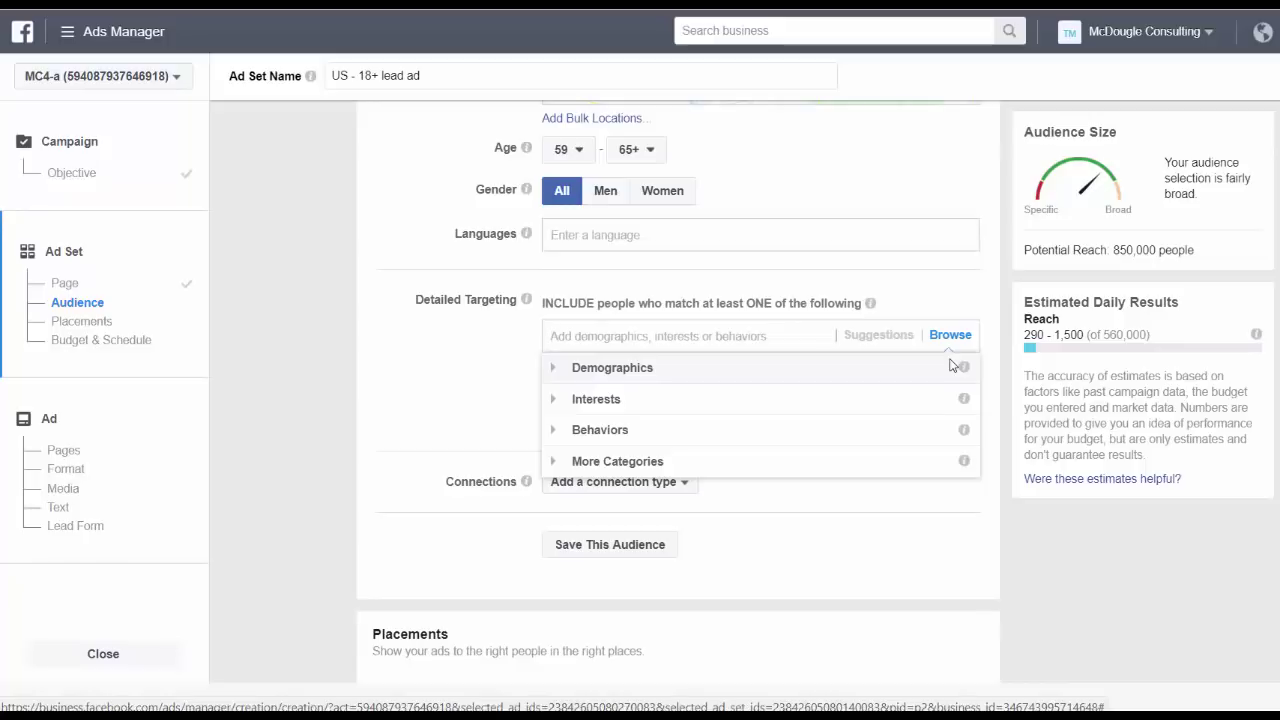
type("liqu")
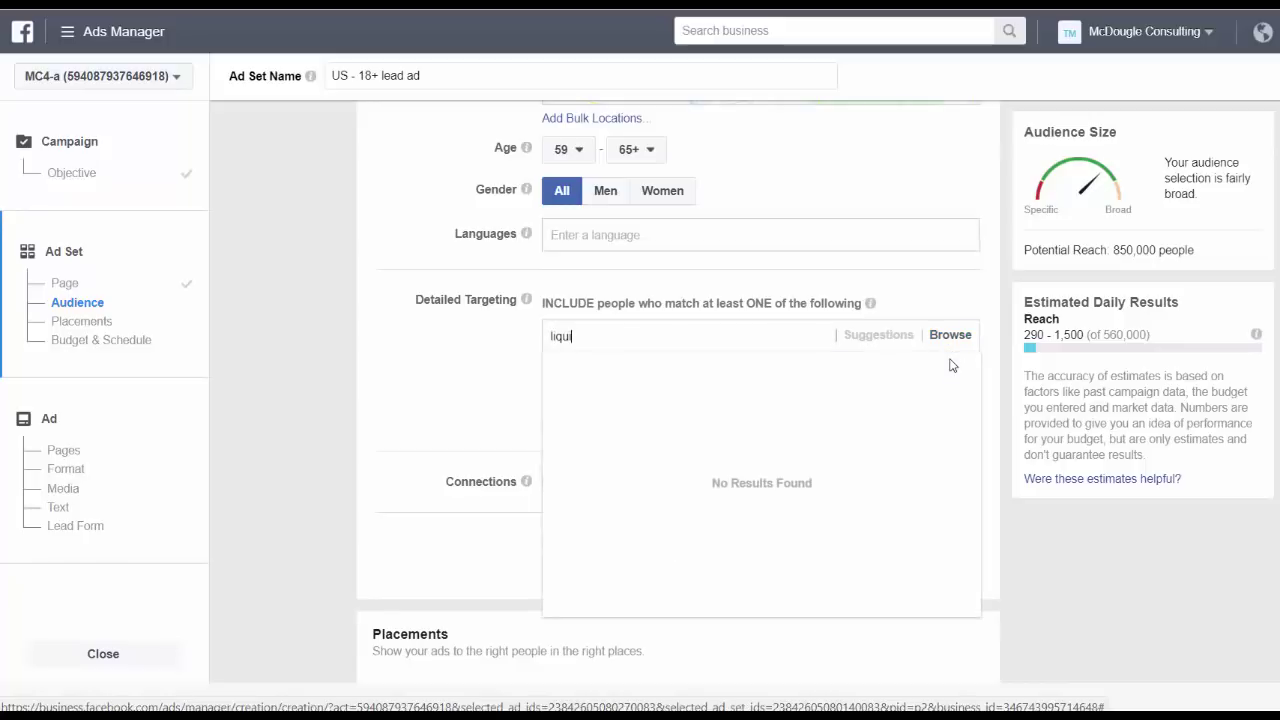
type("id assets")
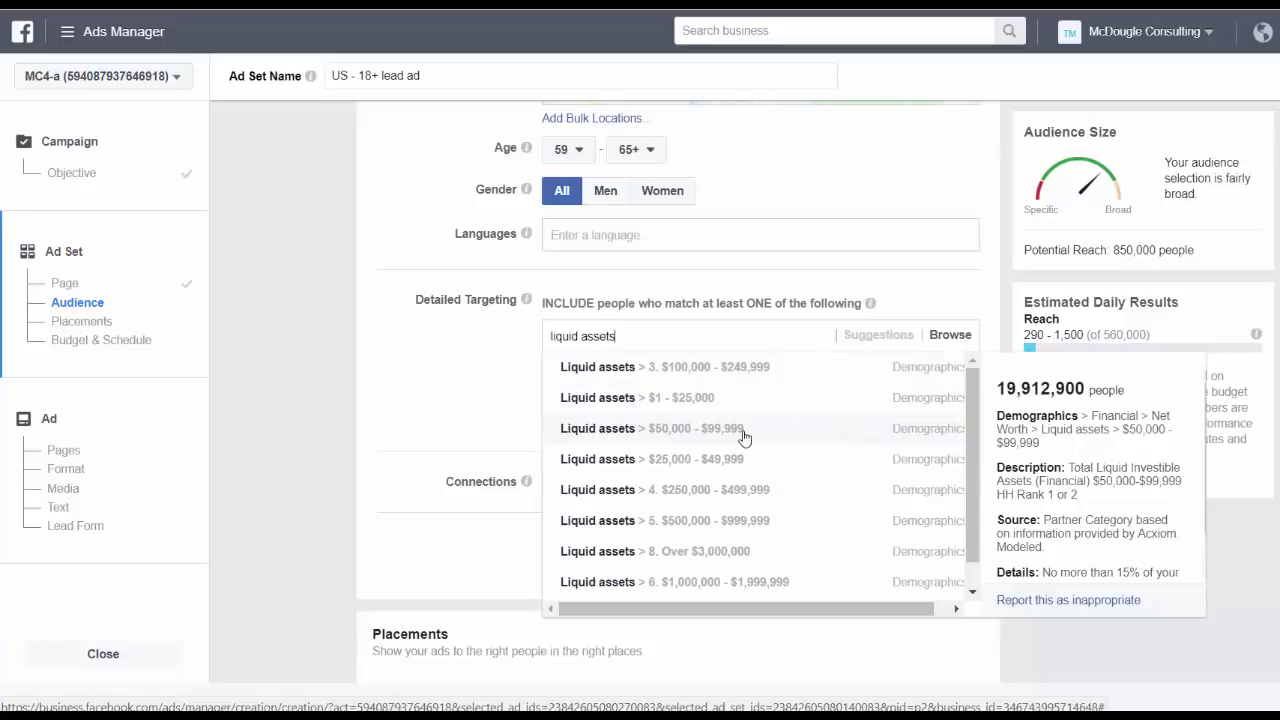
left_click(678, 500)
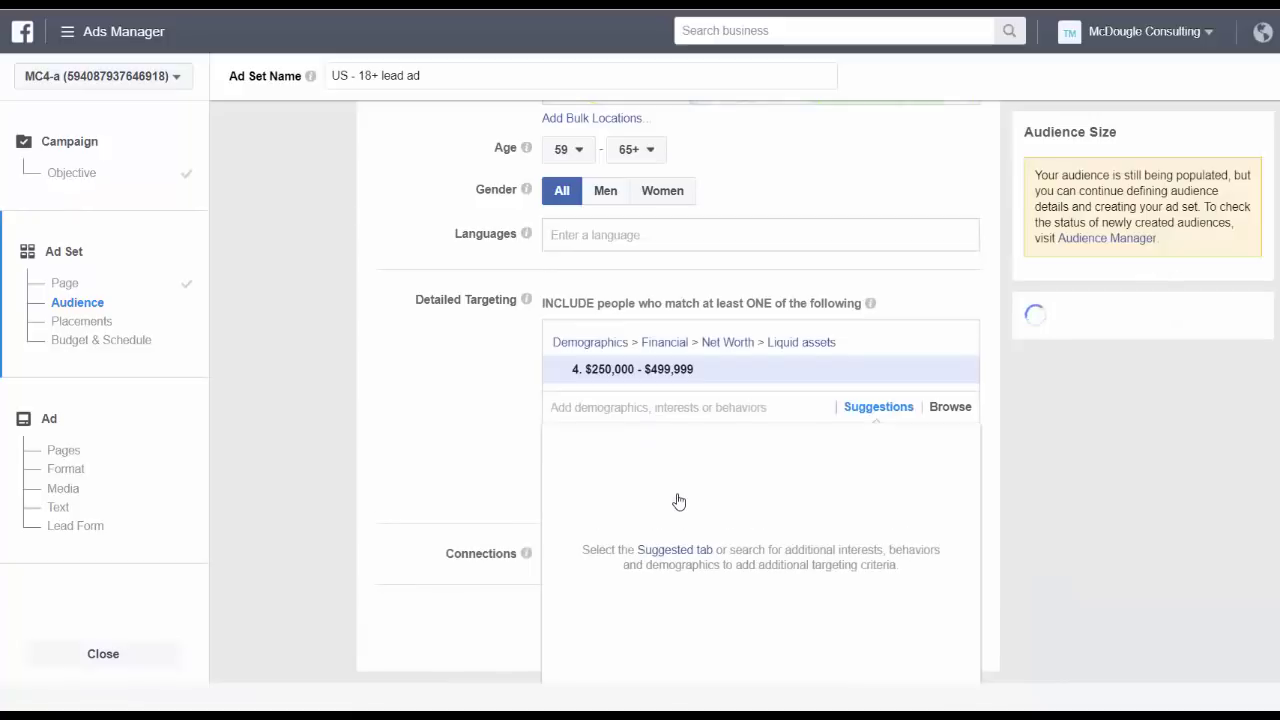
Step: Add the liquid assets ranges $500,000 - $999,999, $1,000,000 - $1,999,999, $2,000,000 - $2,999,999 and Over $3,000,000 to the detailed targeting
left_click(858, 409)
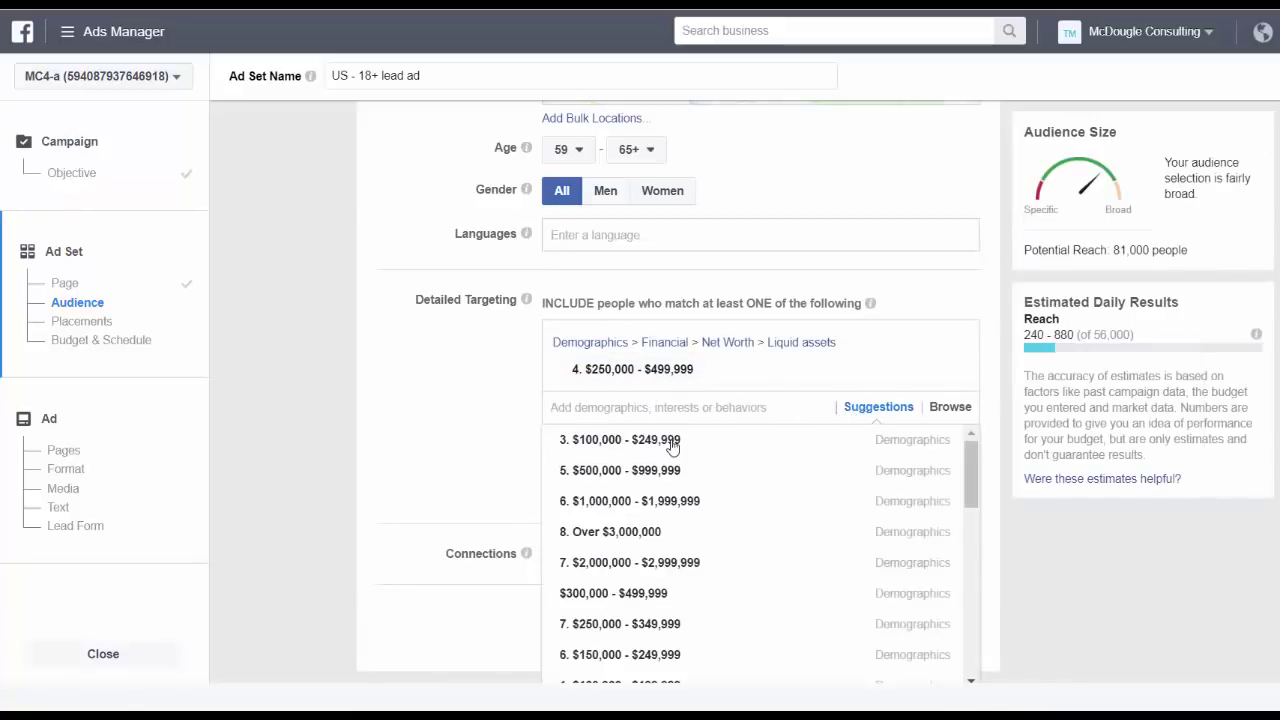
mouse_move(660, 478)
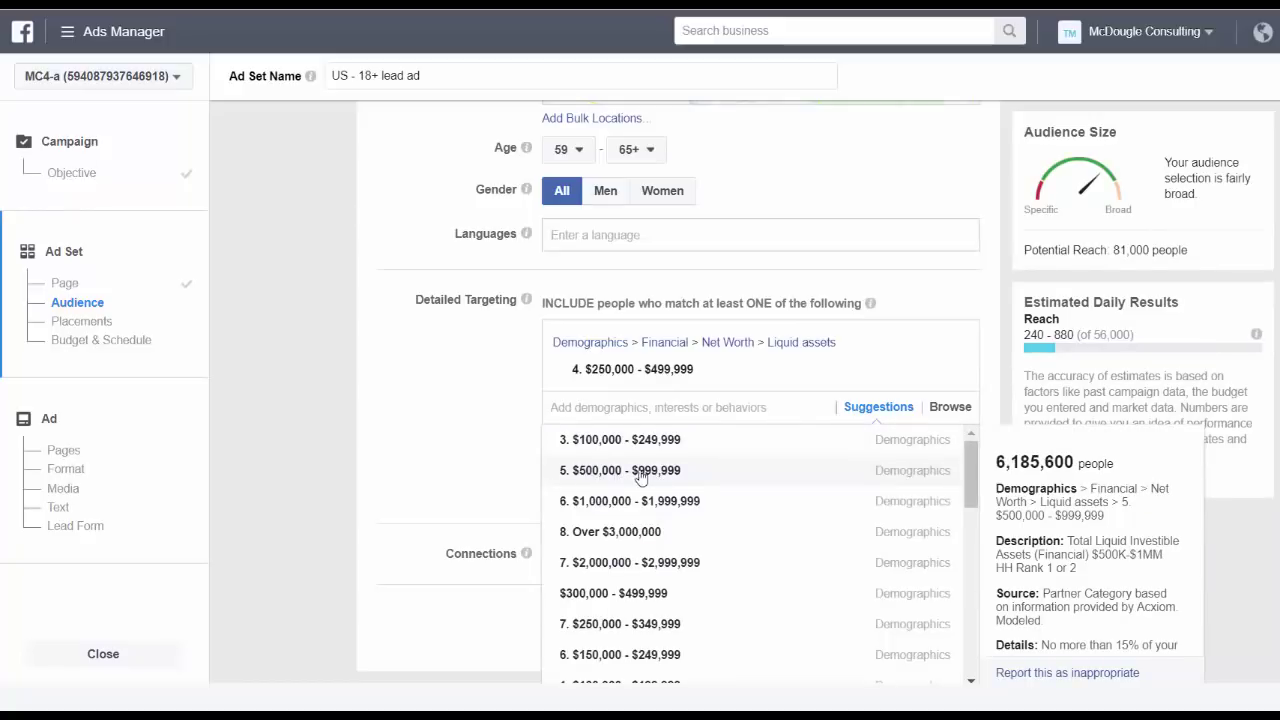
left_click(640, 478)
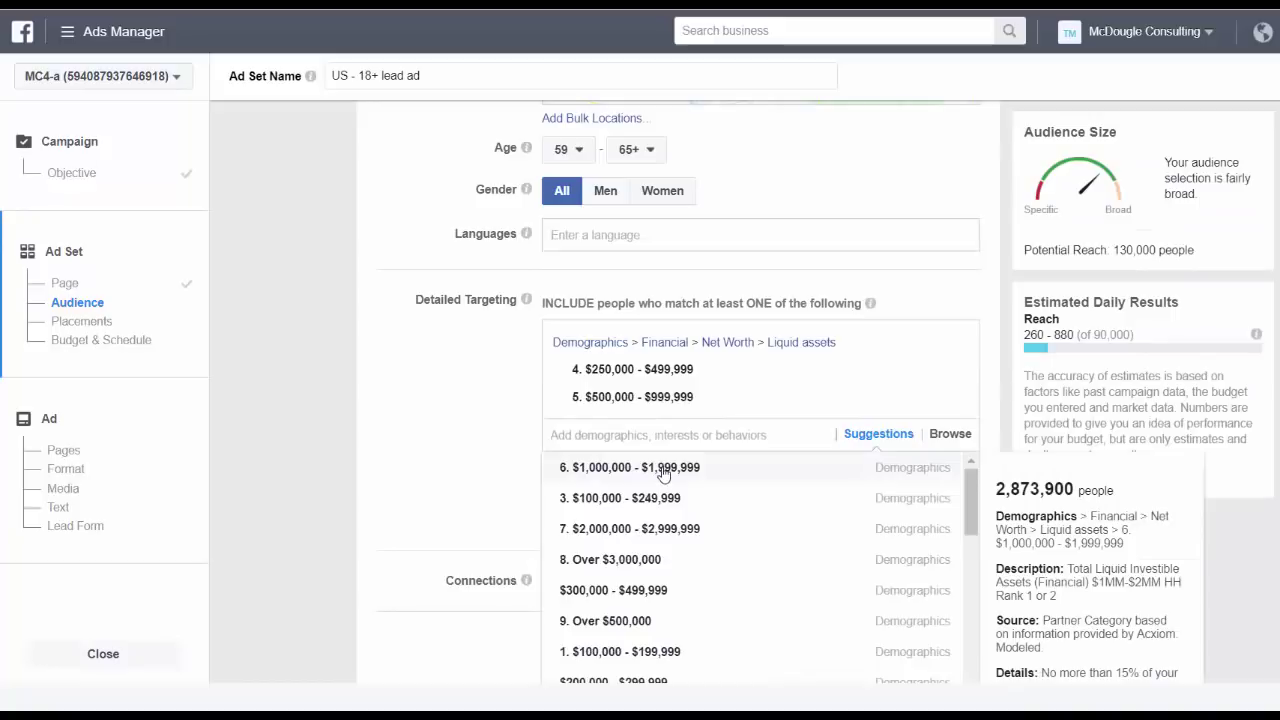
left_click(663, 474)
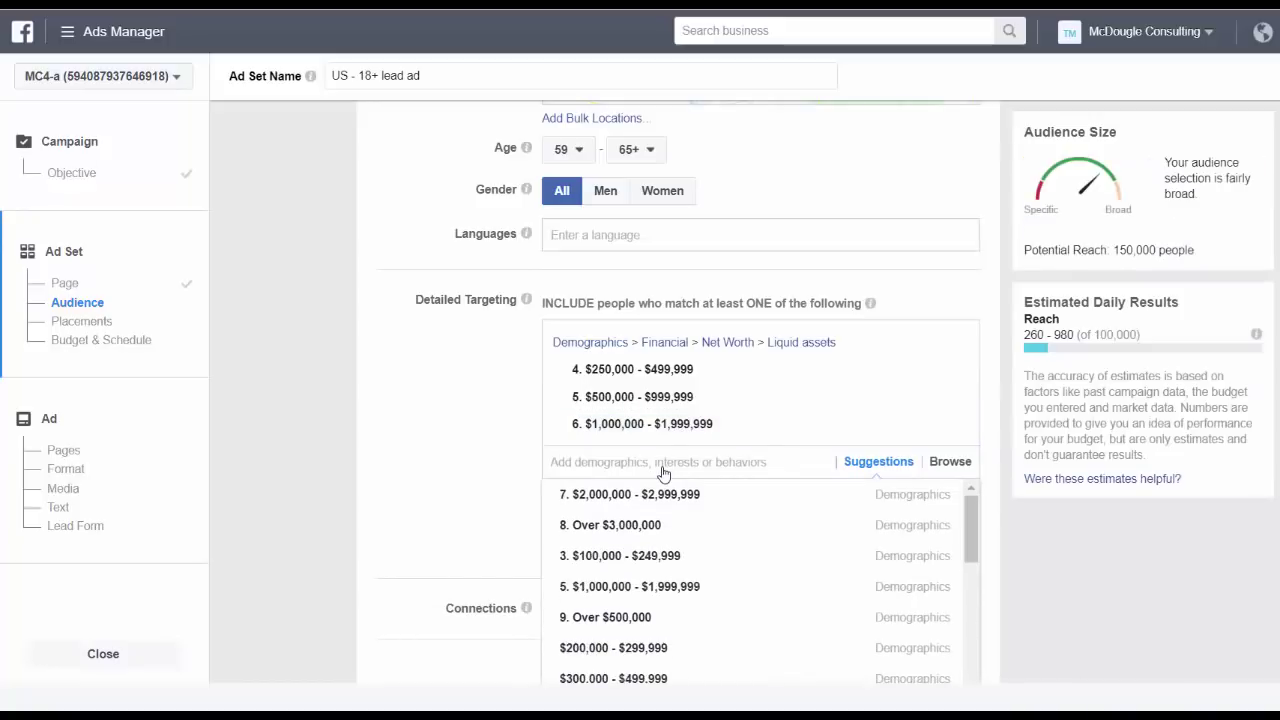
mouse_move(672, 508)
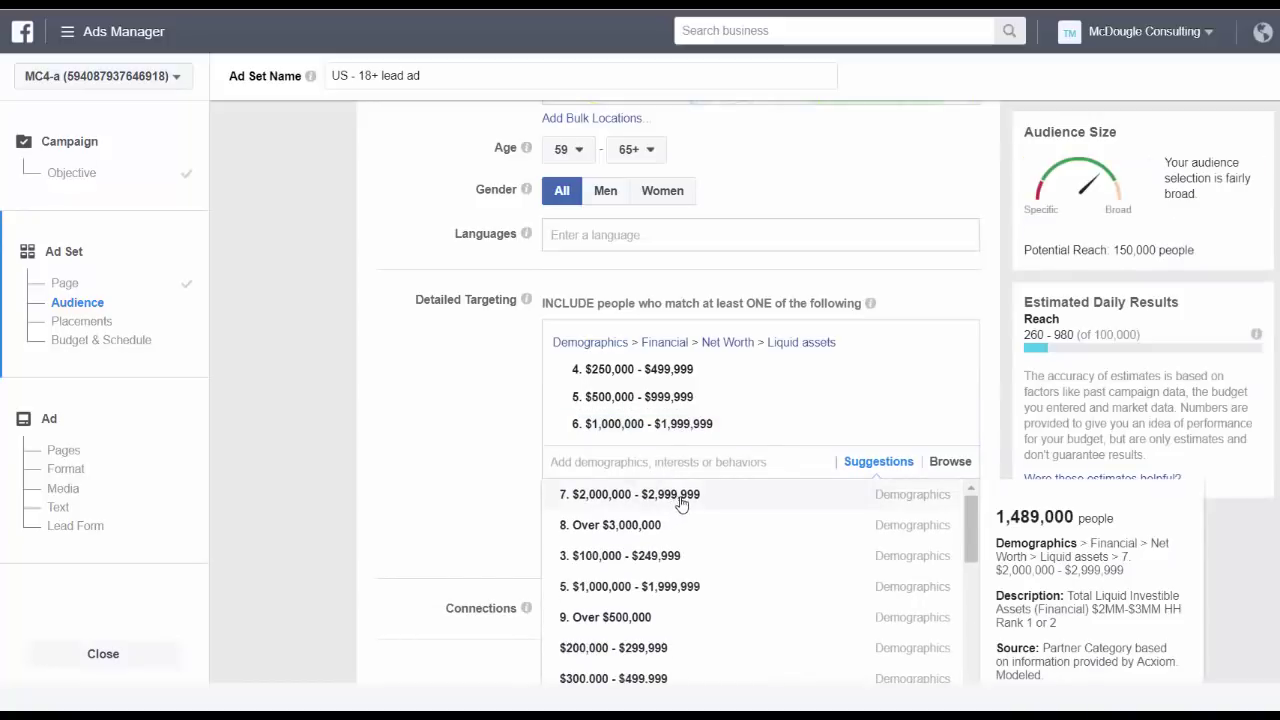
left_click(679, 502)
mouse_move(628, 529)
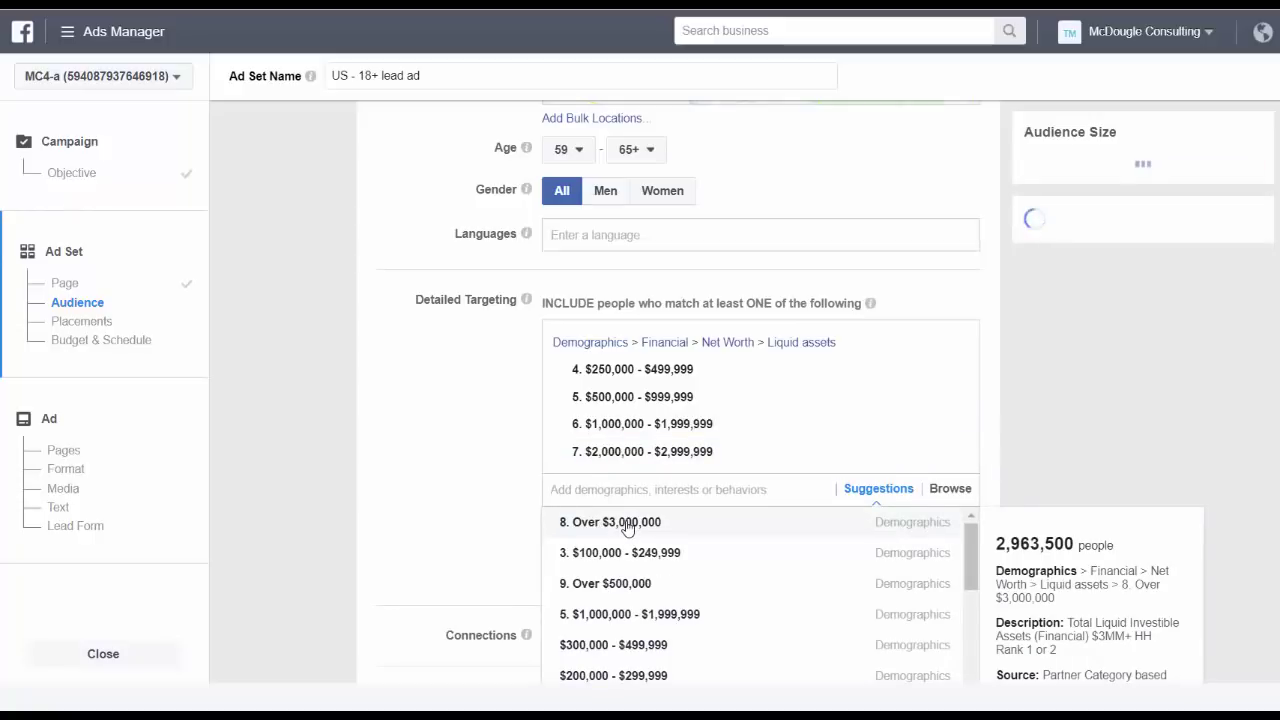
left_click(628, 522)
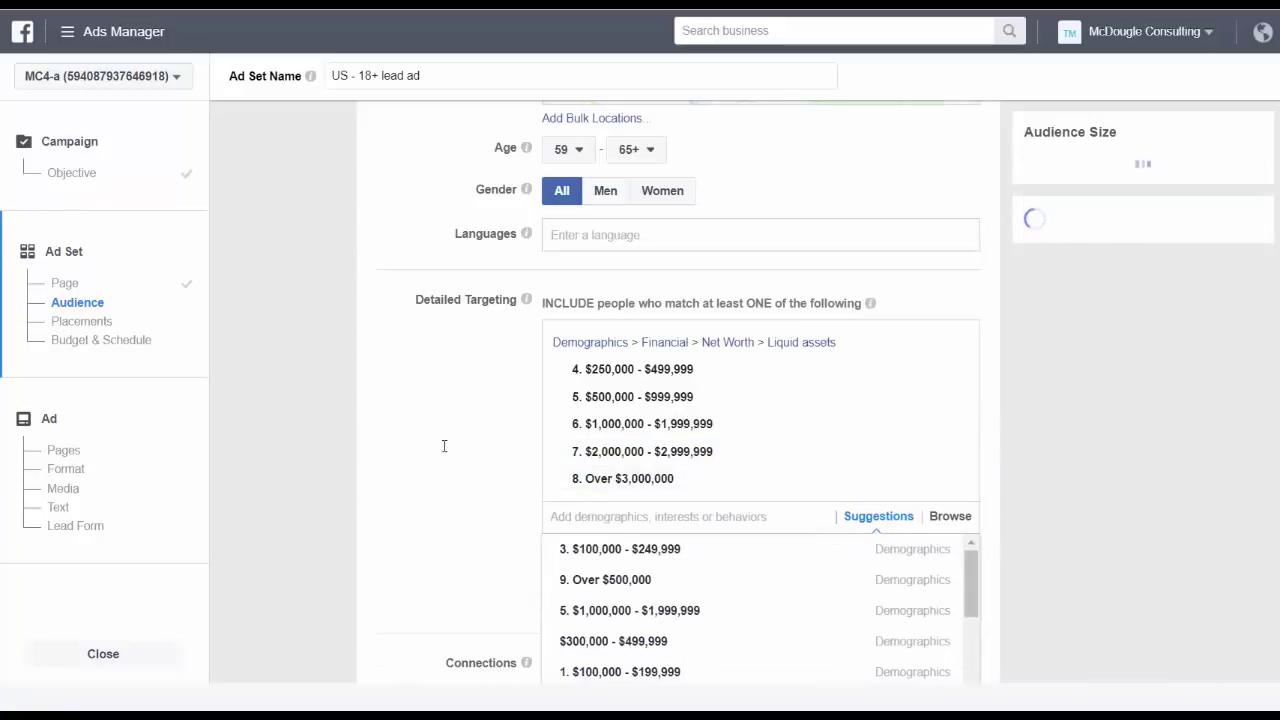
left_click(505, 467)
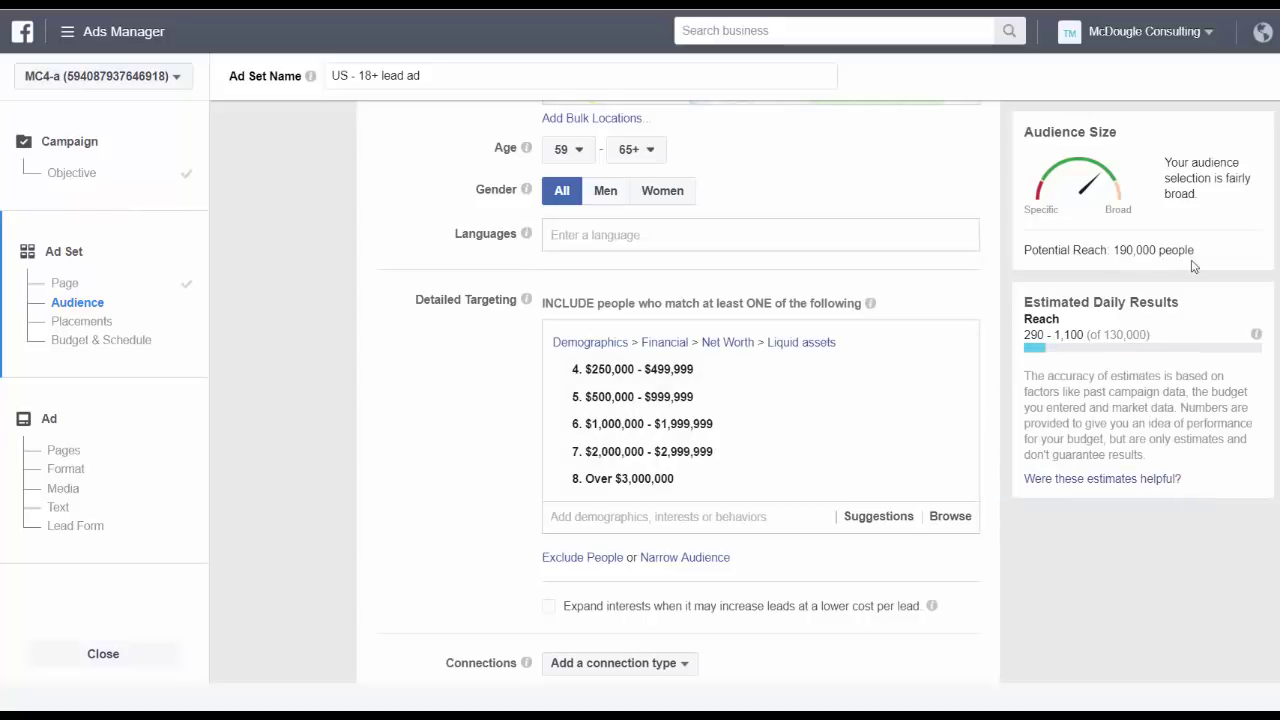
Step: Review the ad set's location, placements, budget, schedule and bid settings and continue to the ad setup
scroll(435, 291, "up", 5)
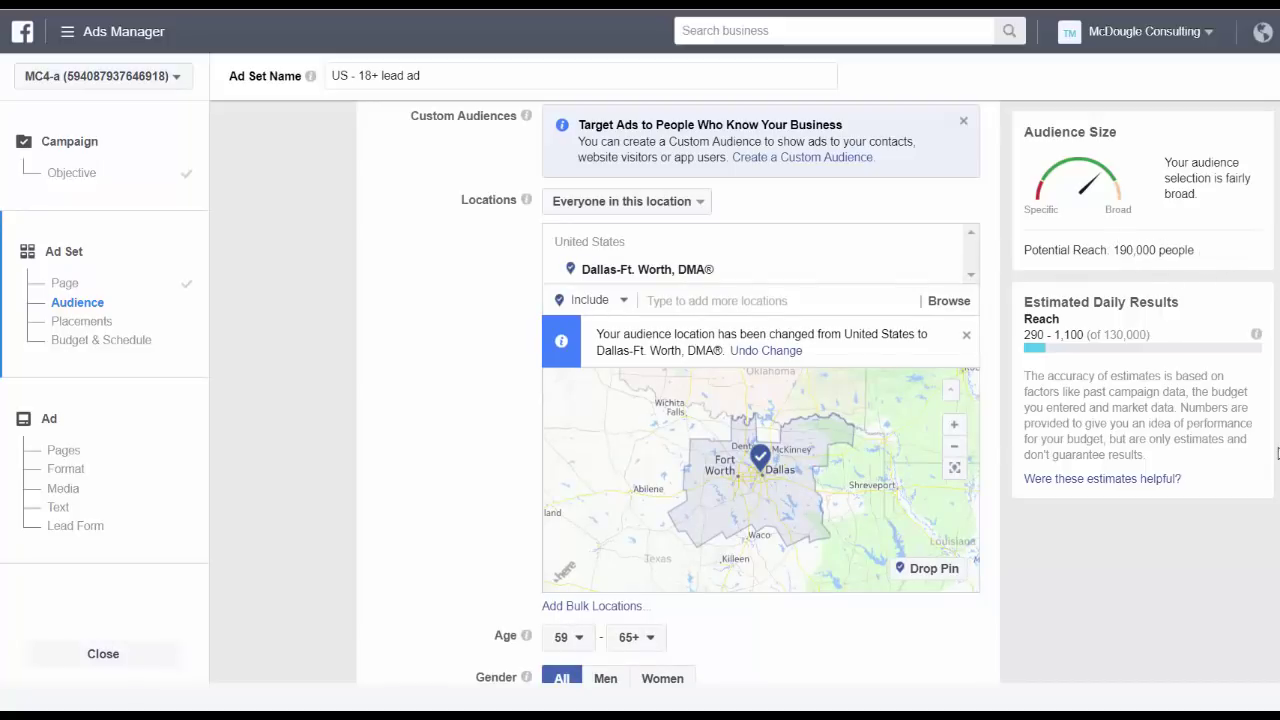
scroll(395, 408, "down", 10)
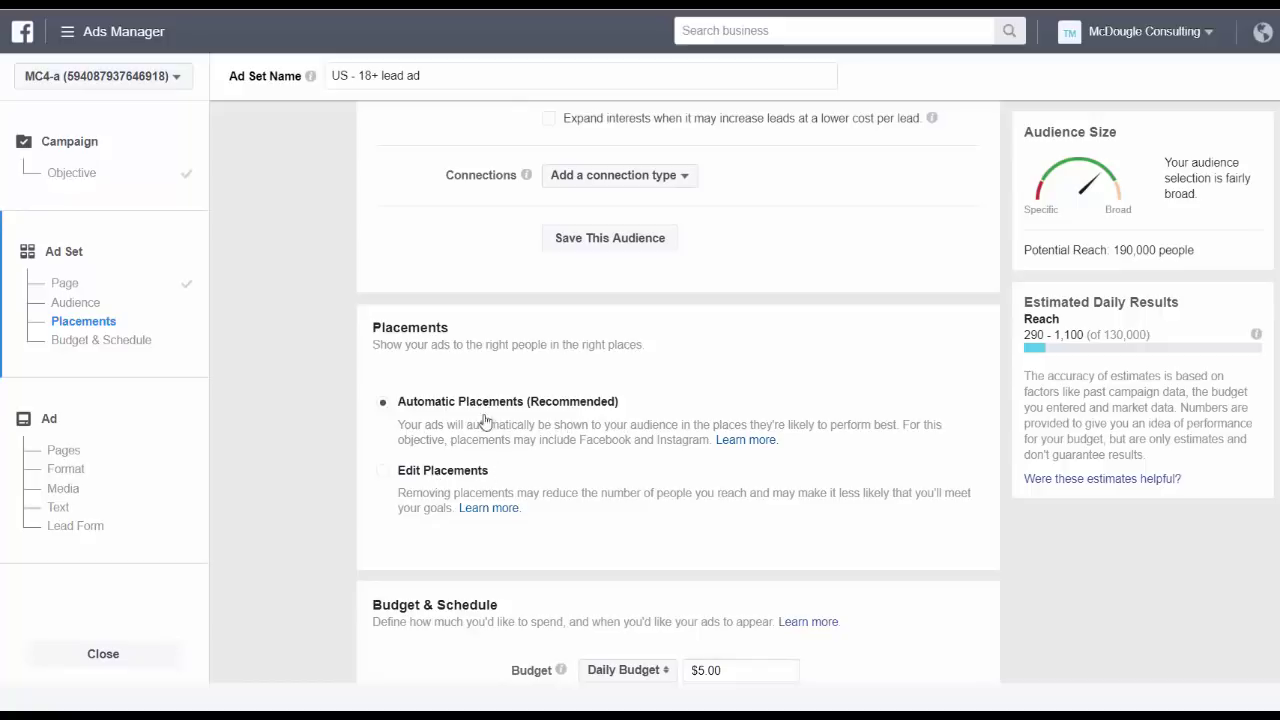
scroll(600, 432, "down", 2)
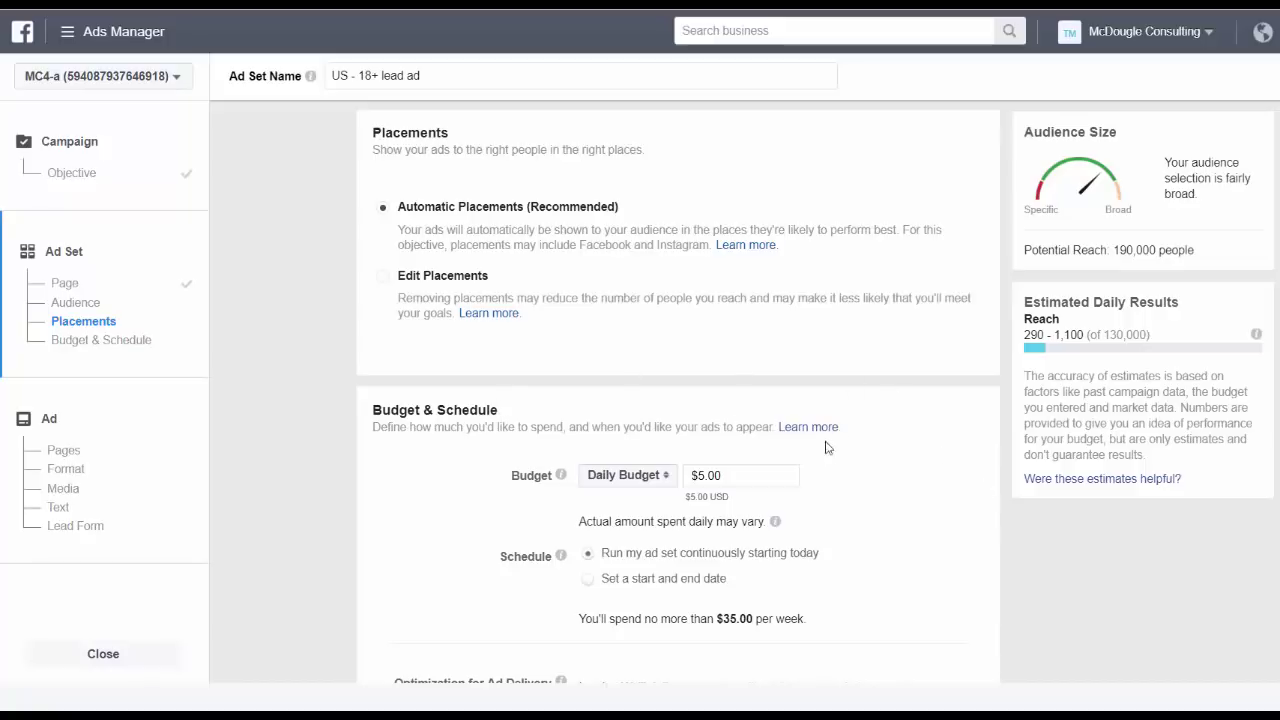
scroll(937, 447, "down", 1)
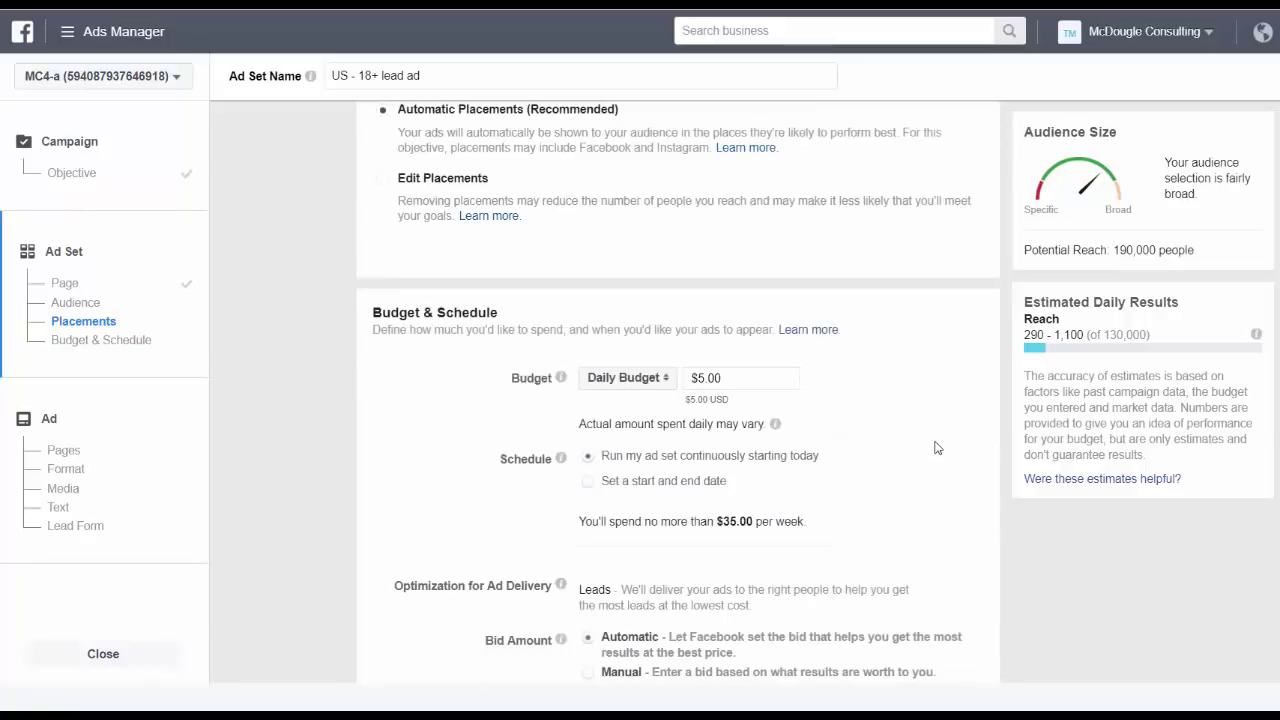
scroll(703, 392, "down", 3)
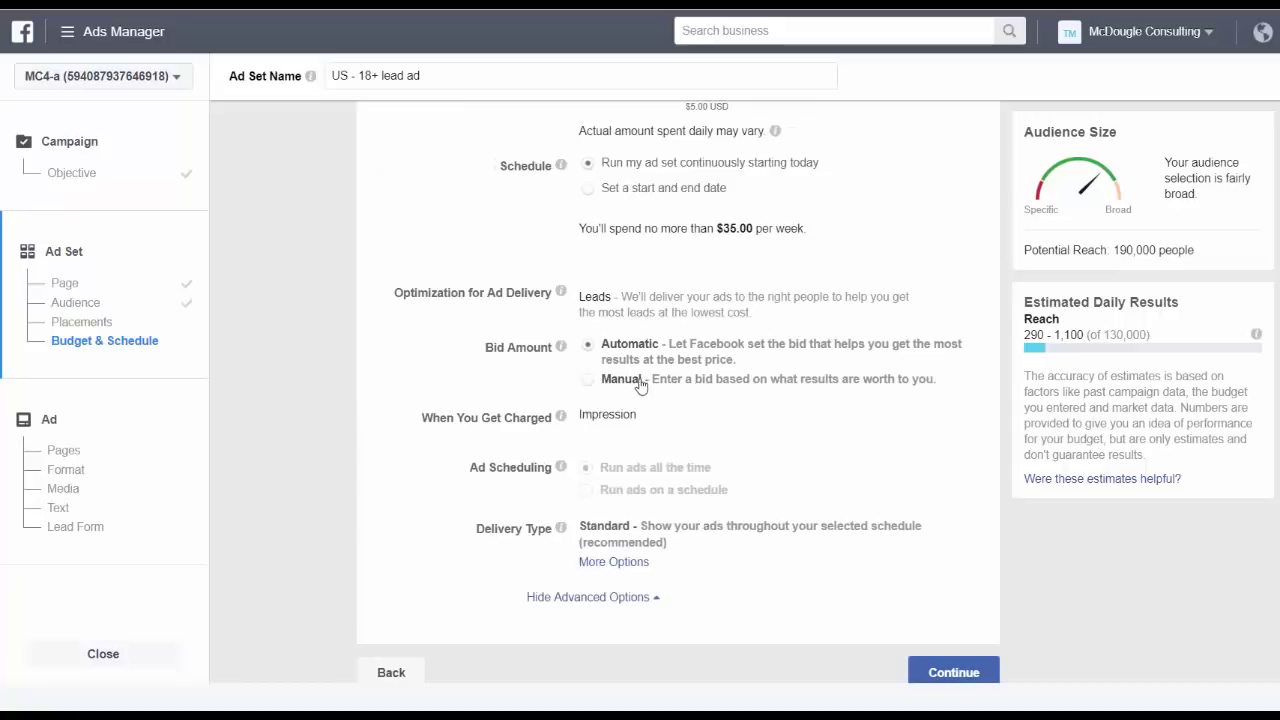
scroll(829, 421, "down", 1)
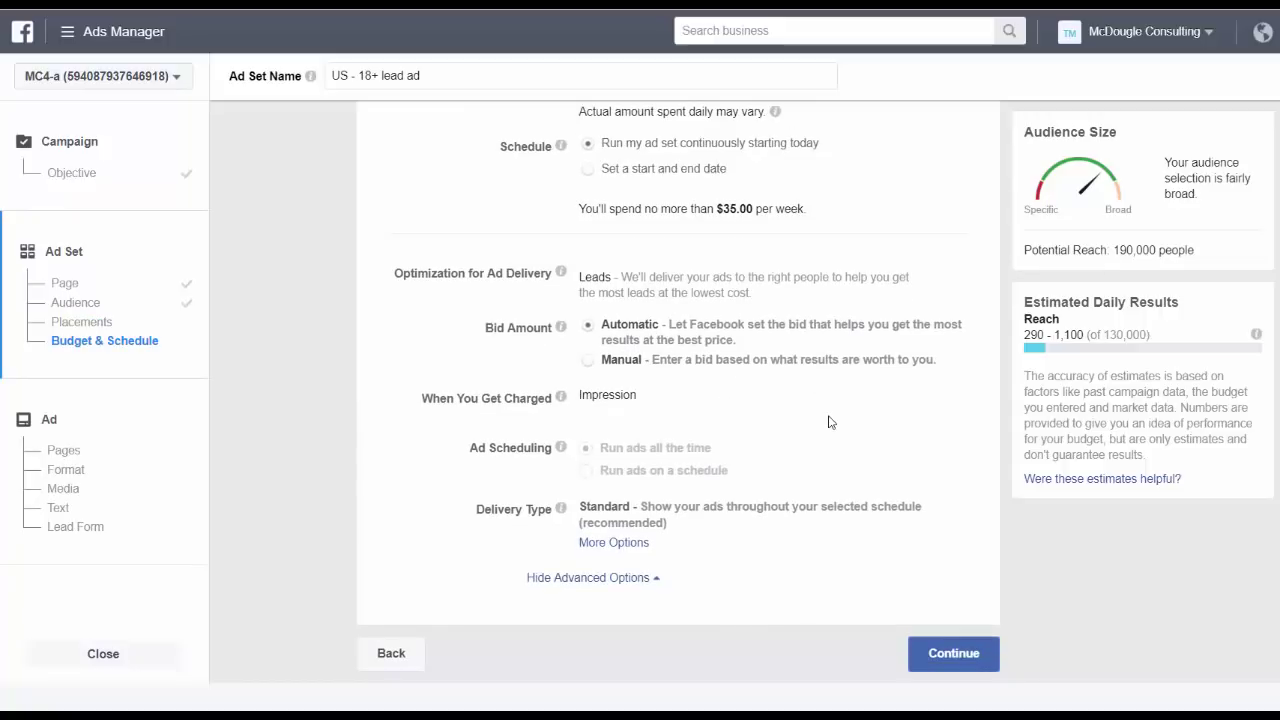
left_click(953, 656)
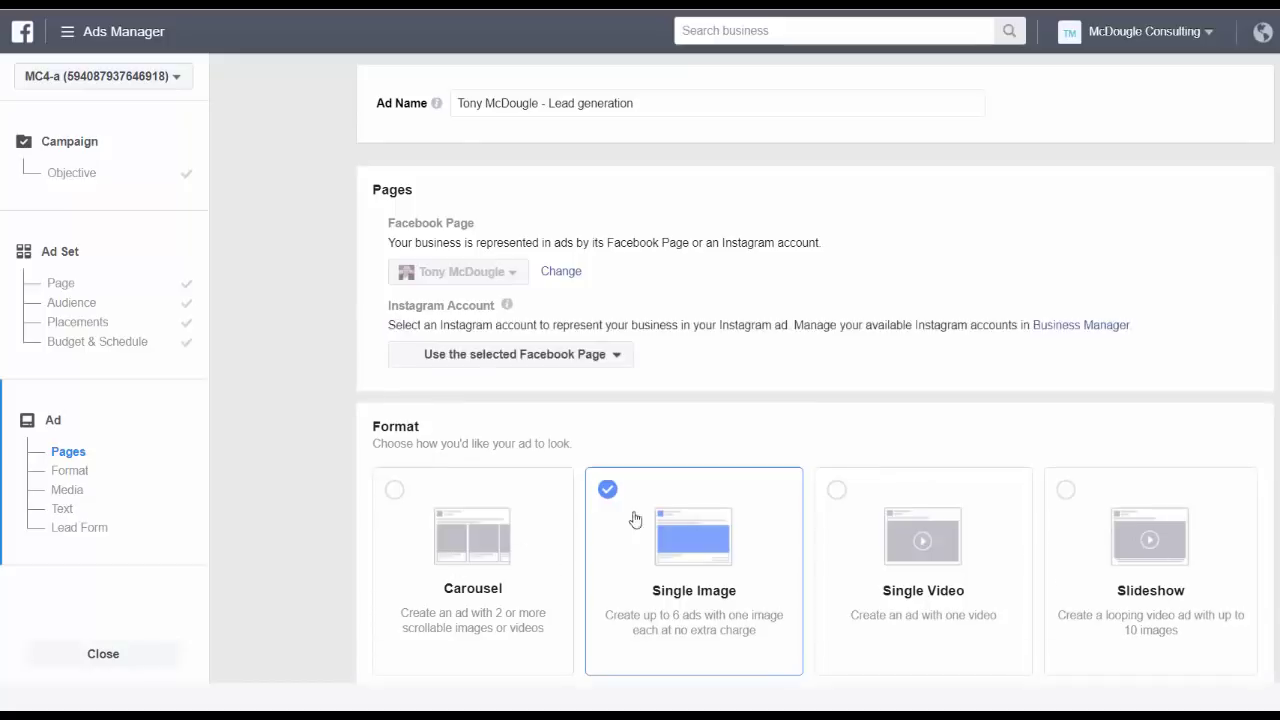
Step: Review the ad's page and format options and remove the existing image from the single-image ad
scroll(637, 520, "down", 1)
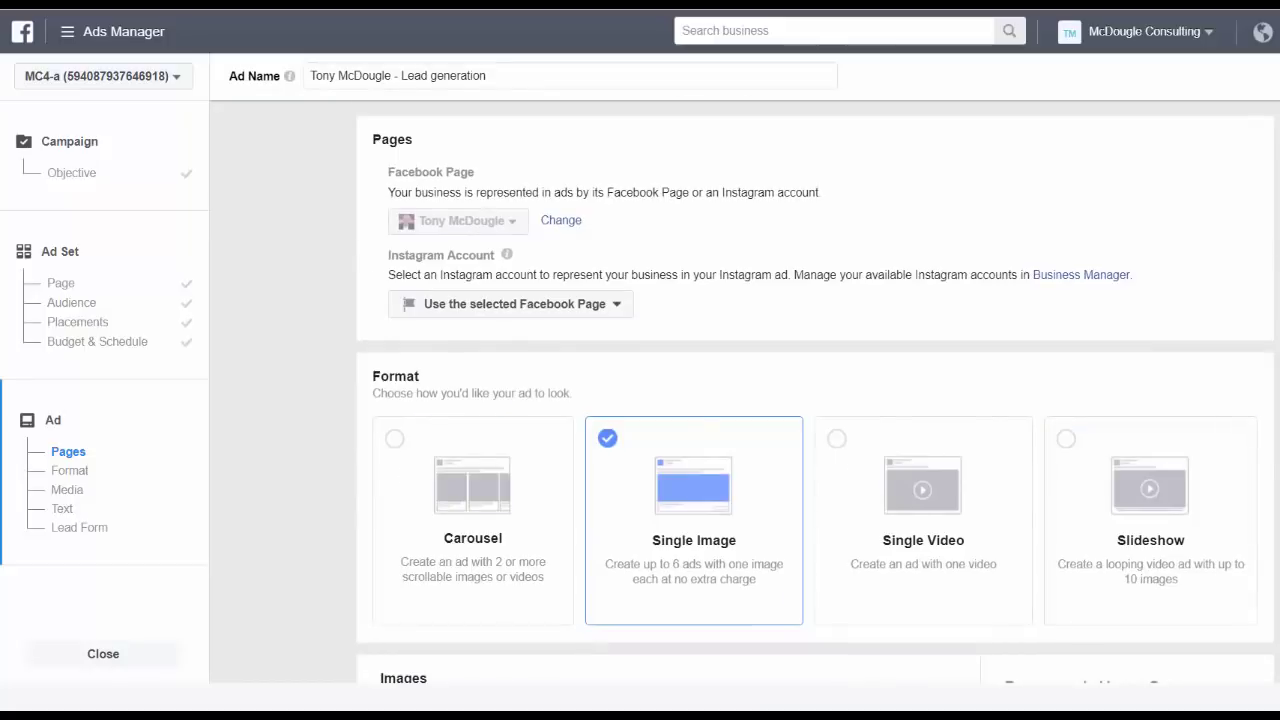
scroll(815, 390, "down", 4)
scroll(680, 600, "up", 2)
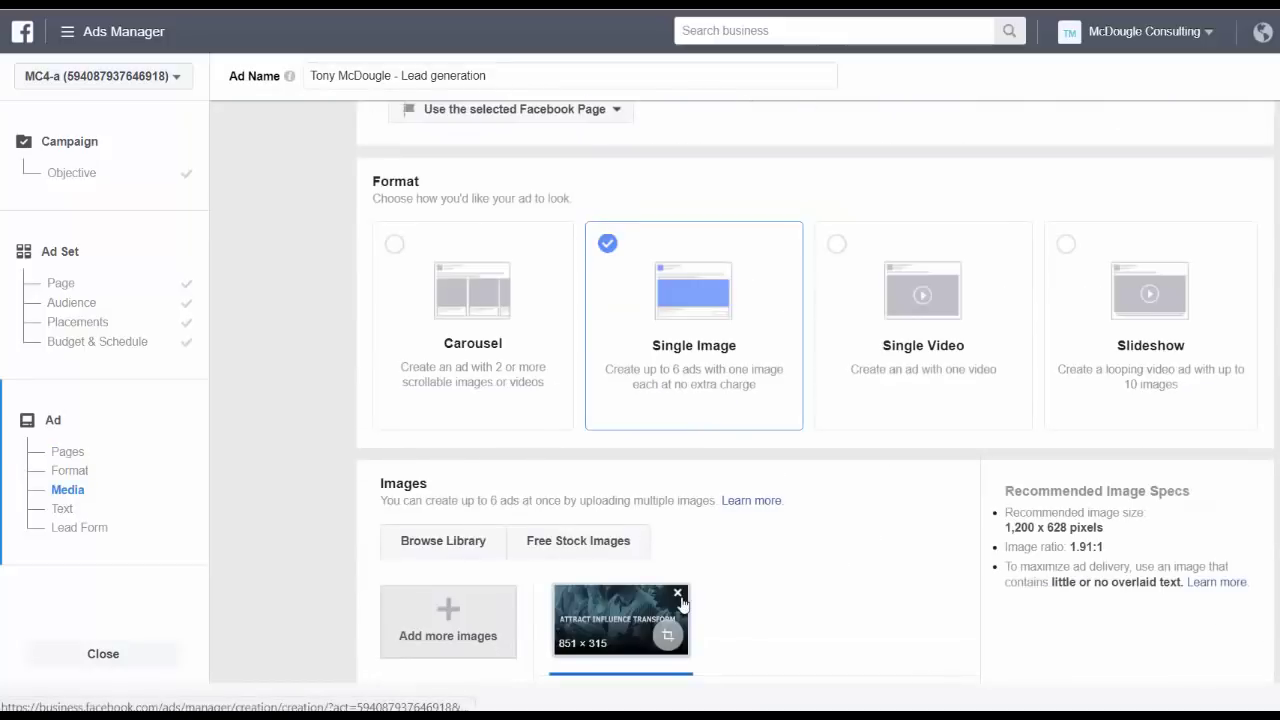
left_click(678, 594)
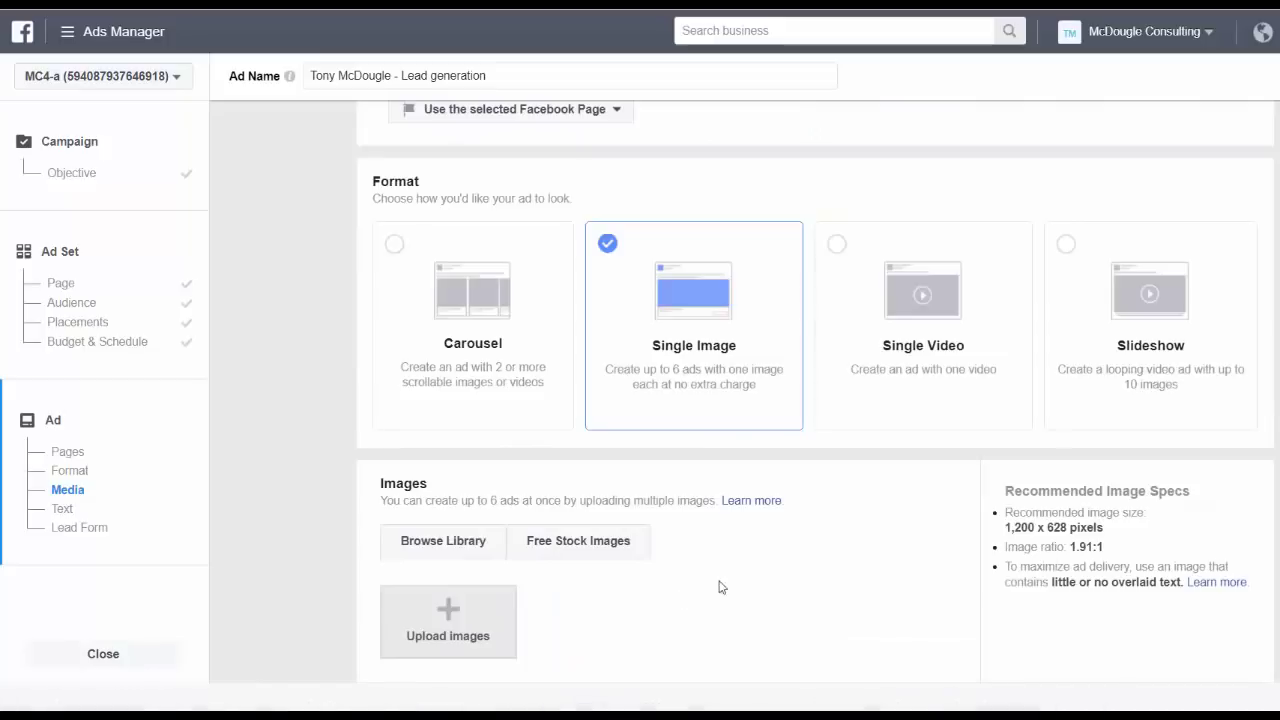
Step: Browse the free stock images for the ad and search them for "senior"
scroll(876, 497, "down", 1)
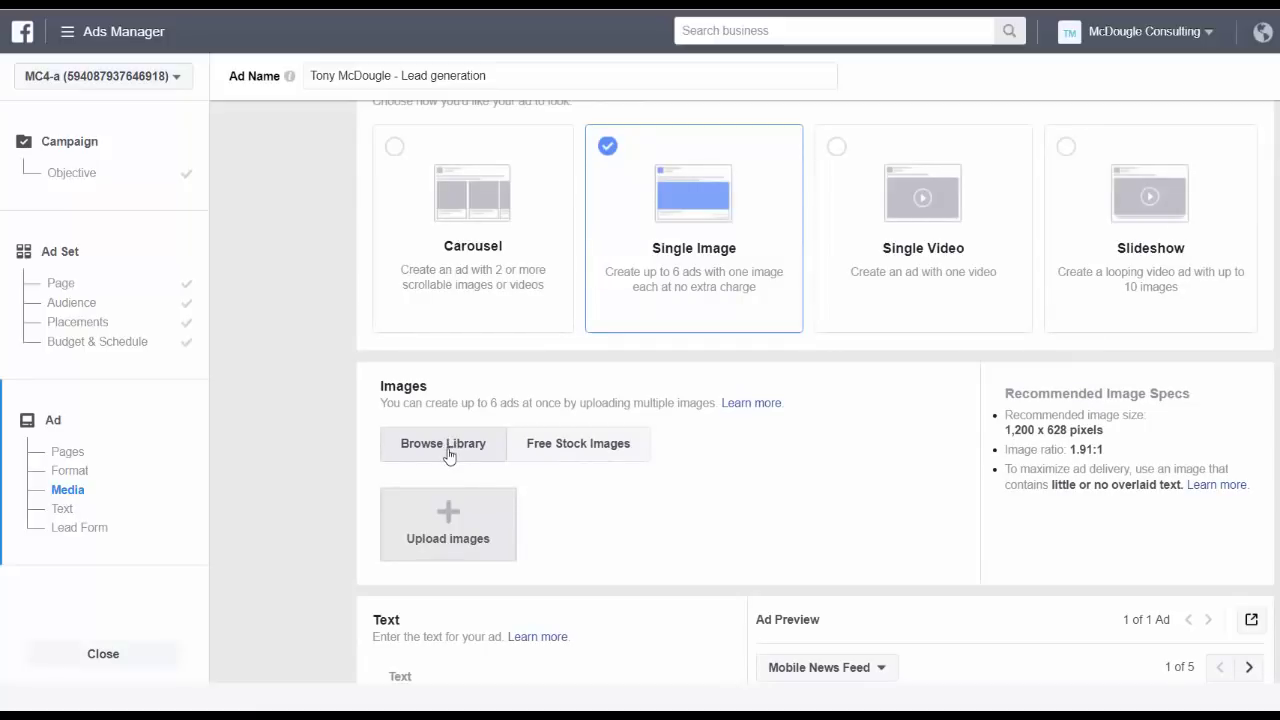
left_click(589, 453)
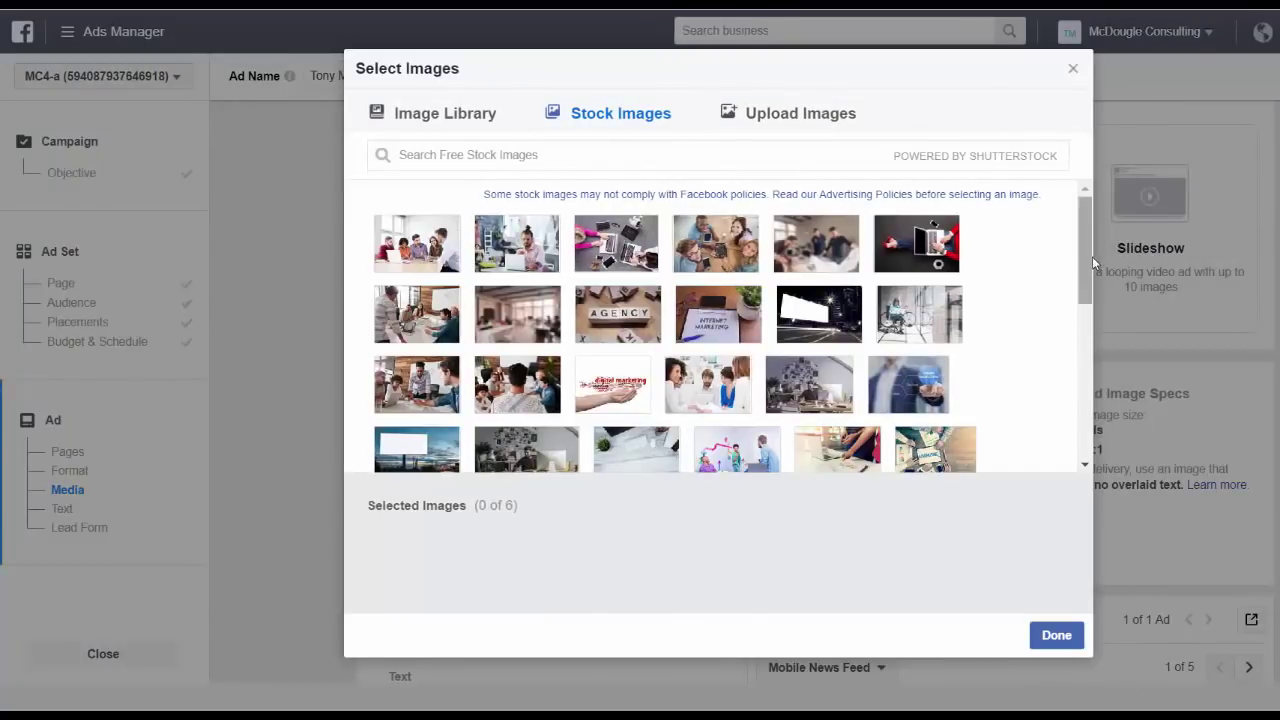
left_click_drag(1086, 249, 1072, 287)
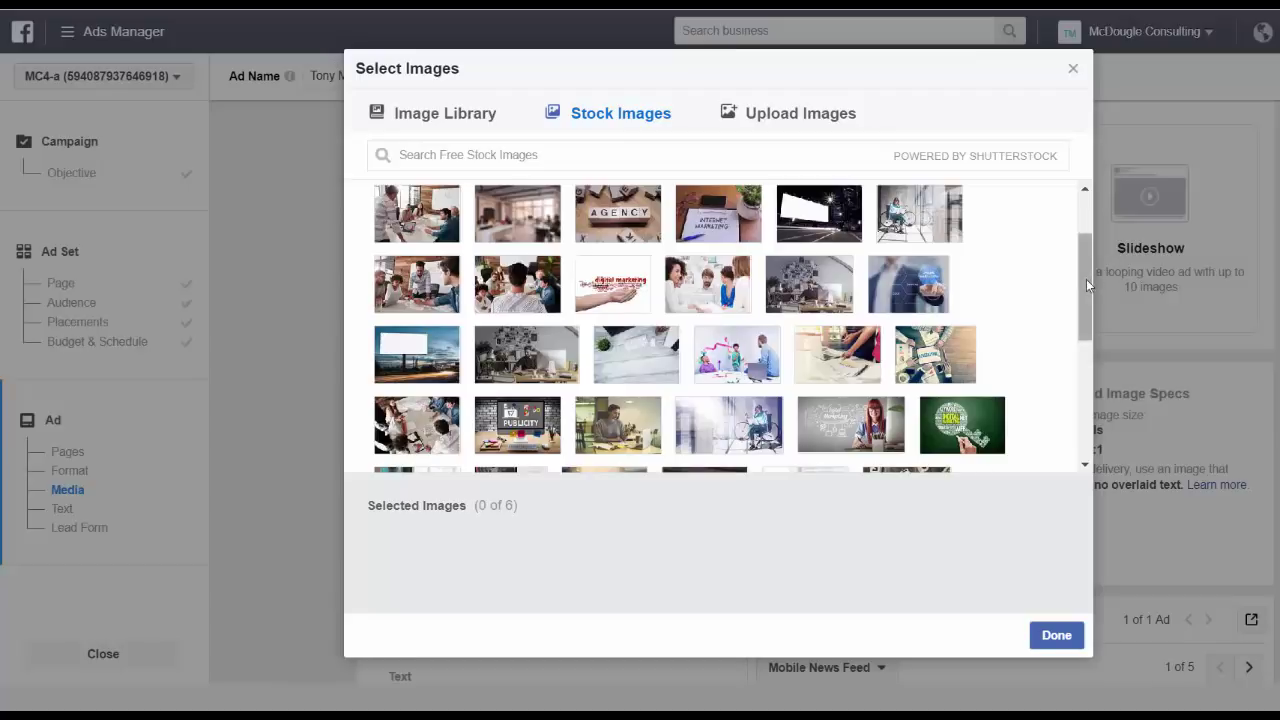
mouse_move(1086, 279)
left_mouse_down()
mouse_move(1098, 427)
mouse_move(1076, 302)
left_mouse_up()
left_click(474, 160)
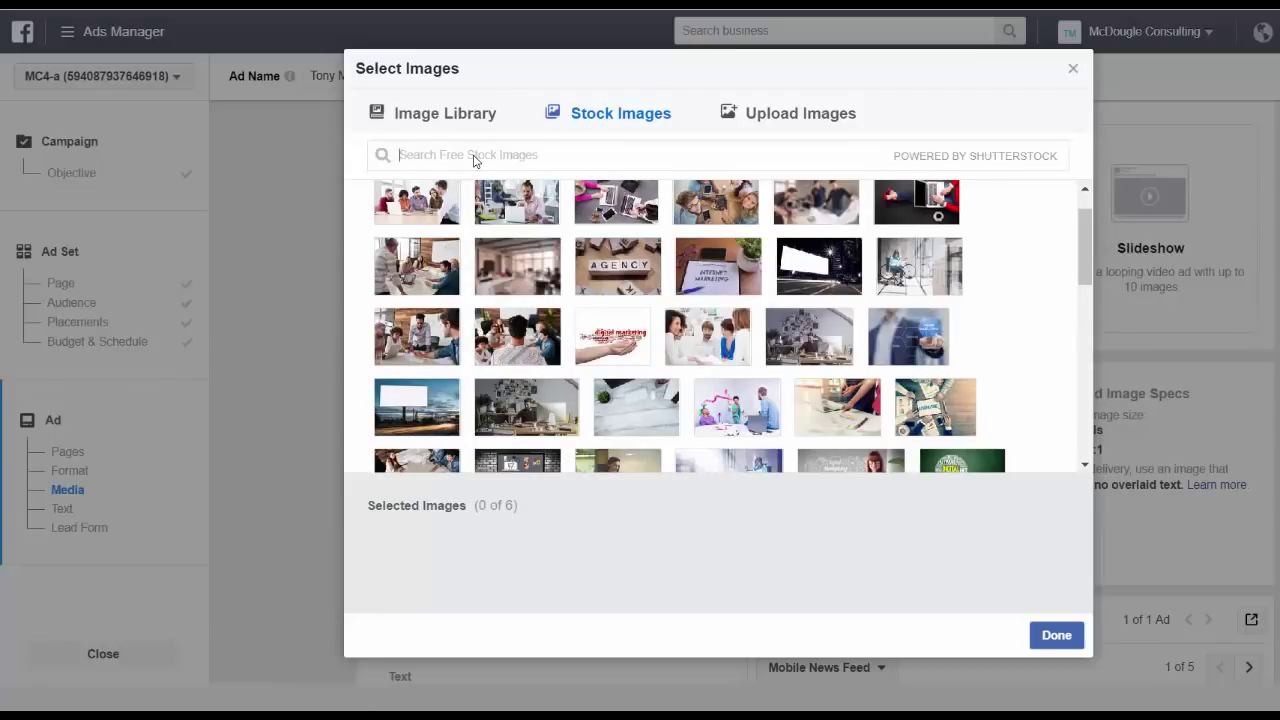
type("sen")
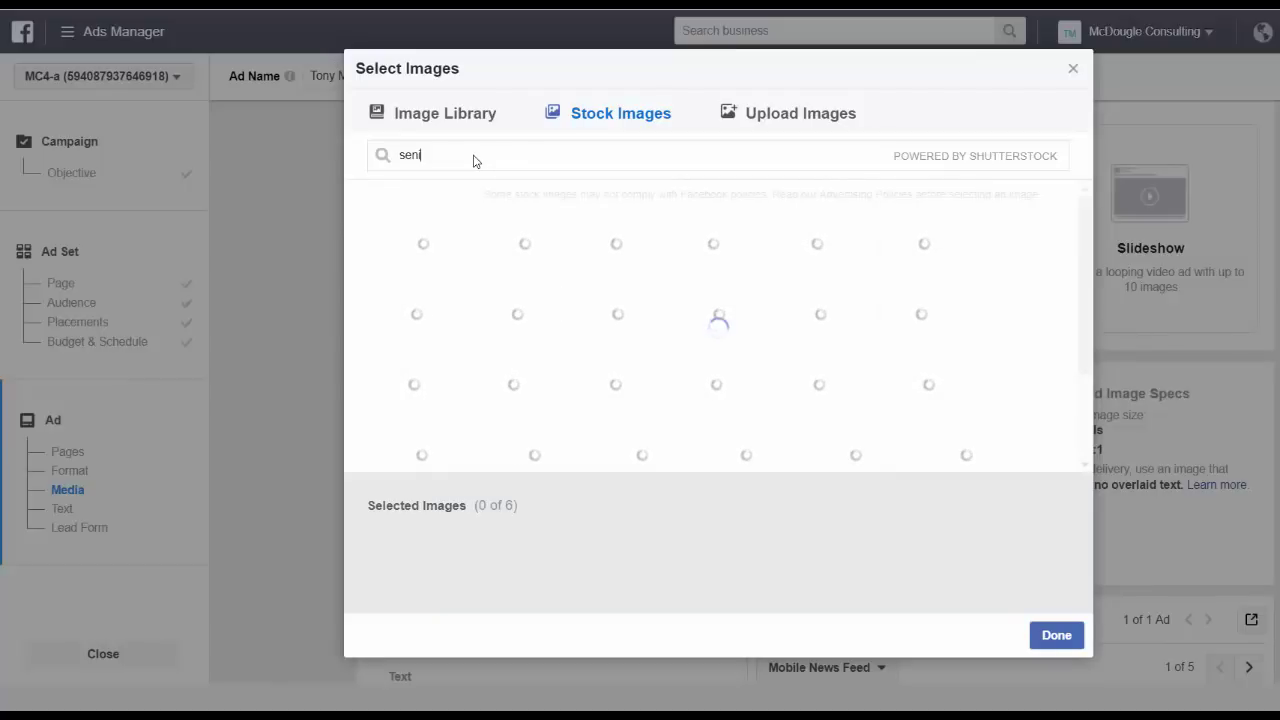
type("ior")
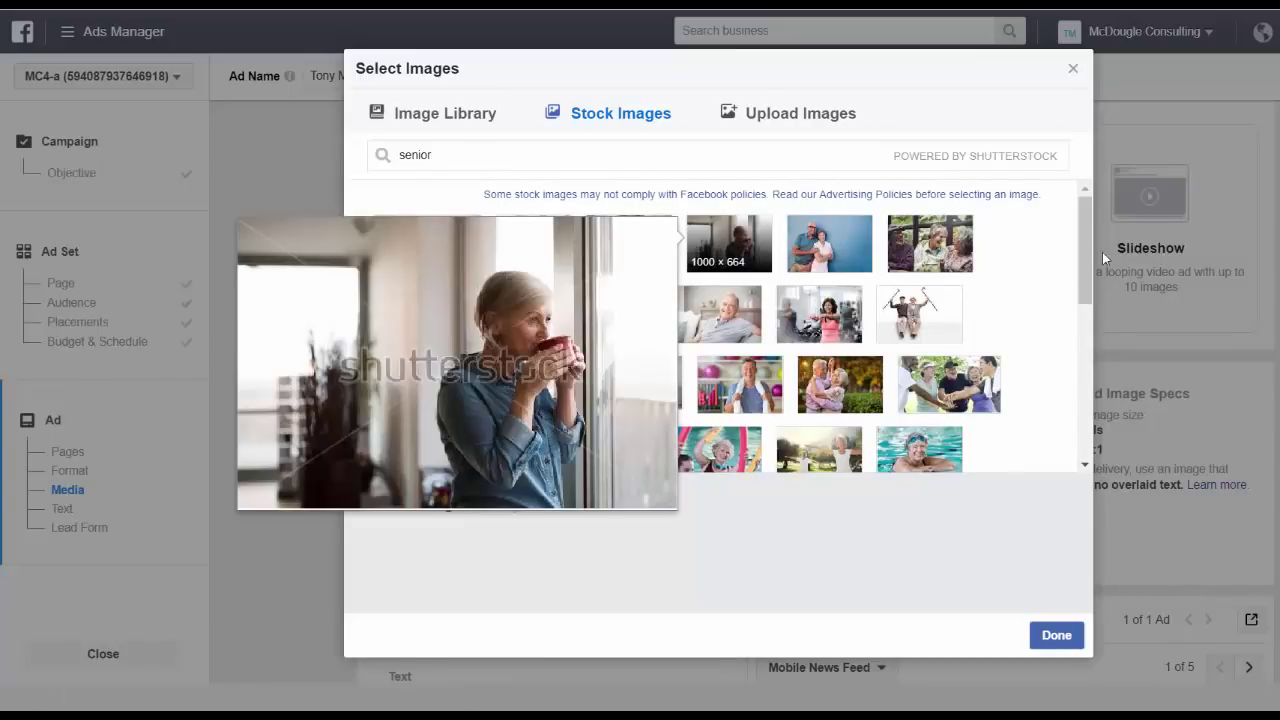
Step: Examine the "senior" stock images and their enlarged previews to find a suitable picture for the ad
left_click_drag(1086, 247, 1080, 262)
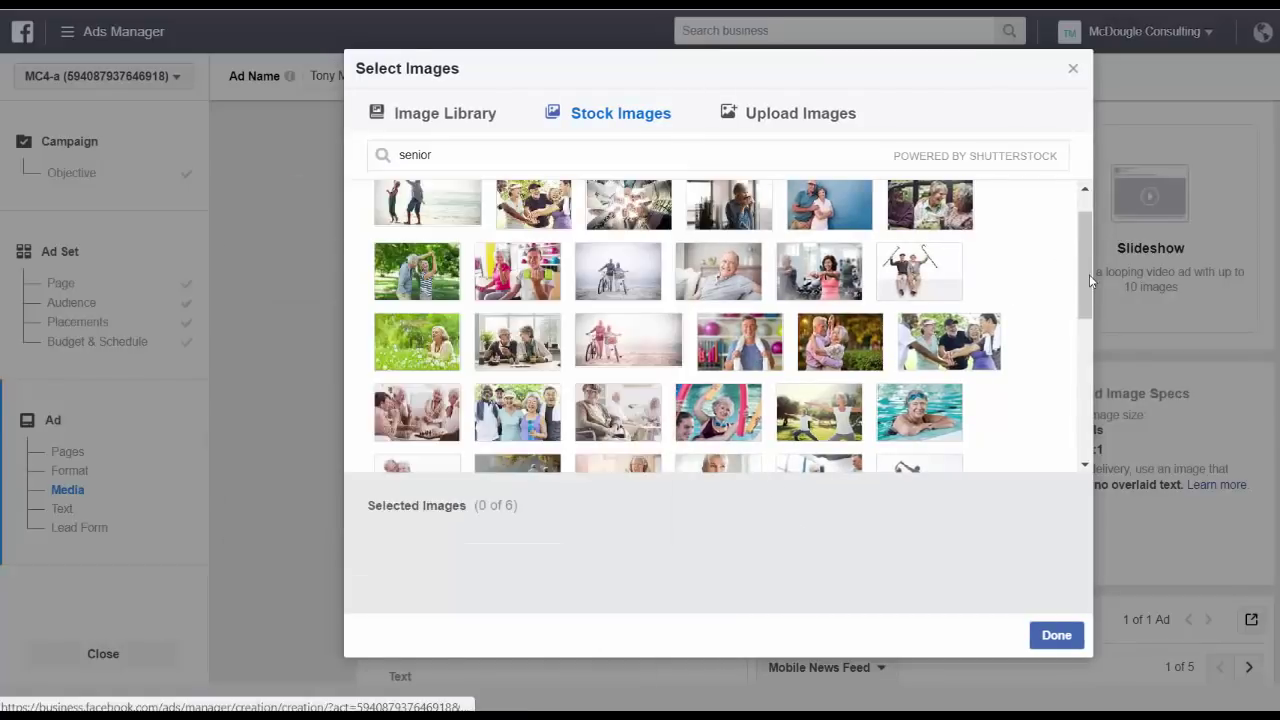
left_click_drag(1086, 258, 1086, 264)
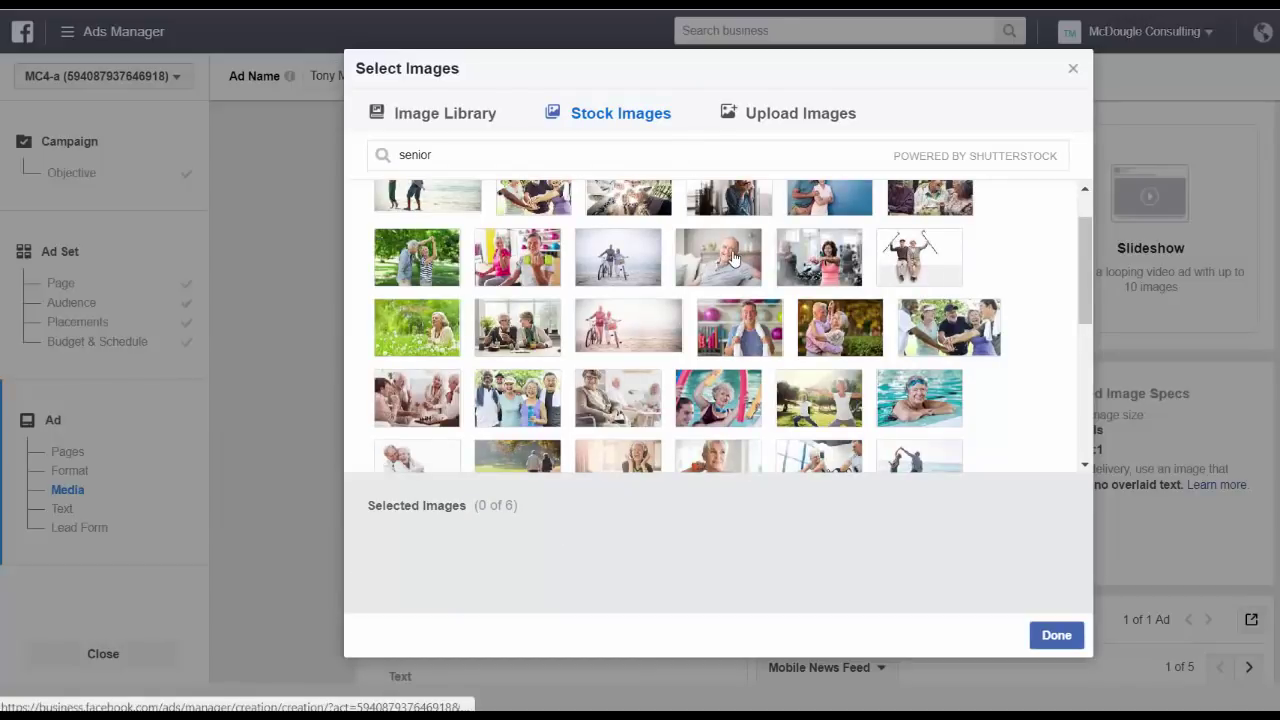
mouse_move(728, 268)
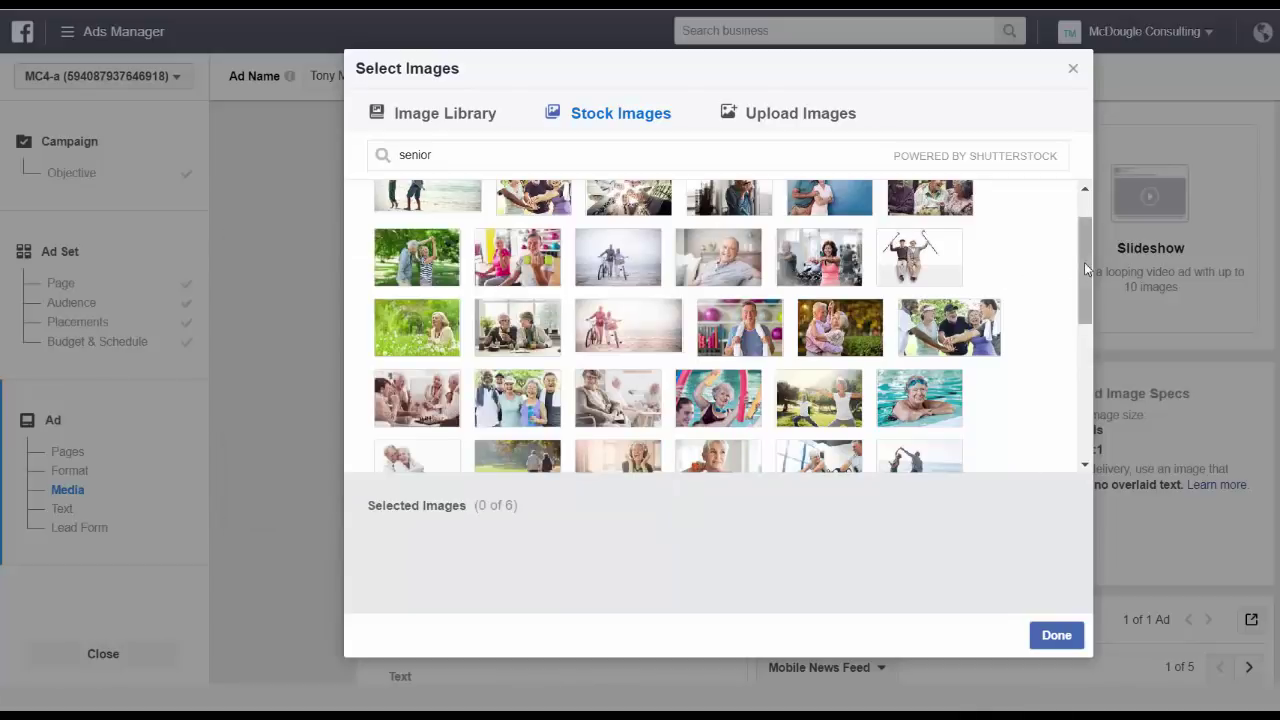
left_click_drag(1084, 262, 1087, 280)
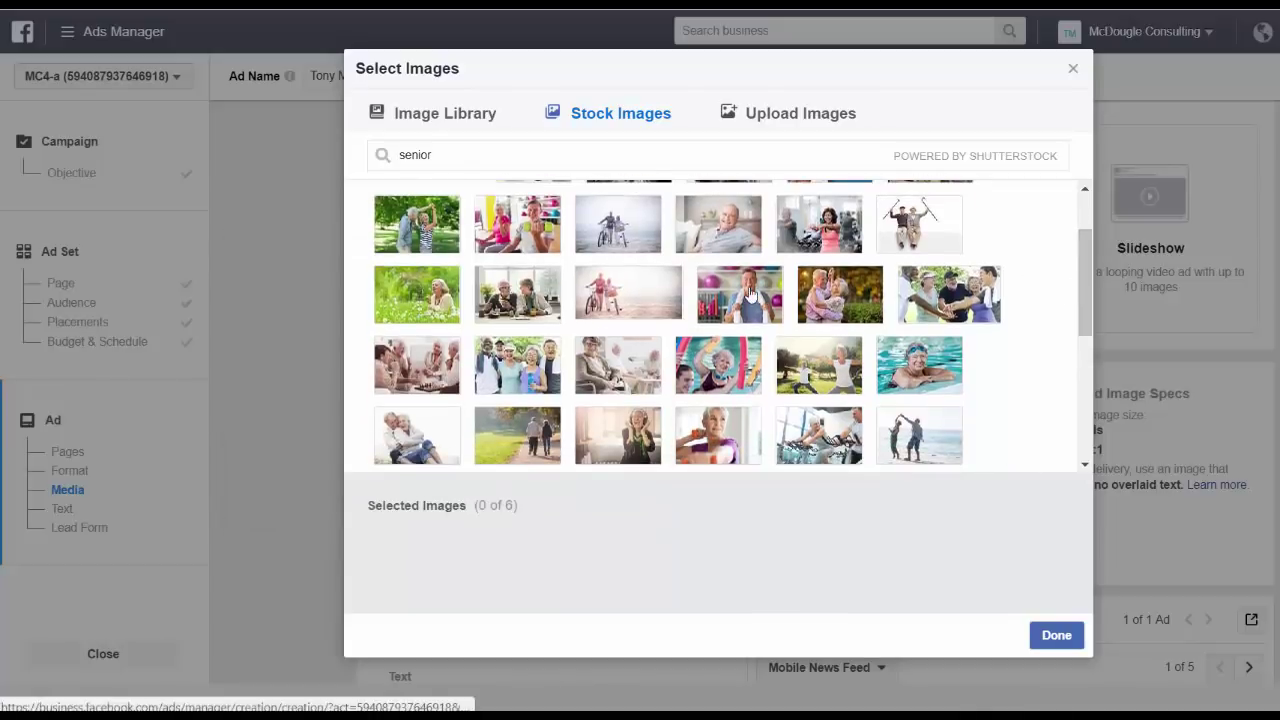
mouse_move(728, 305)
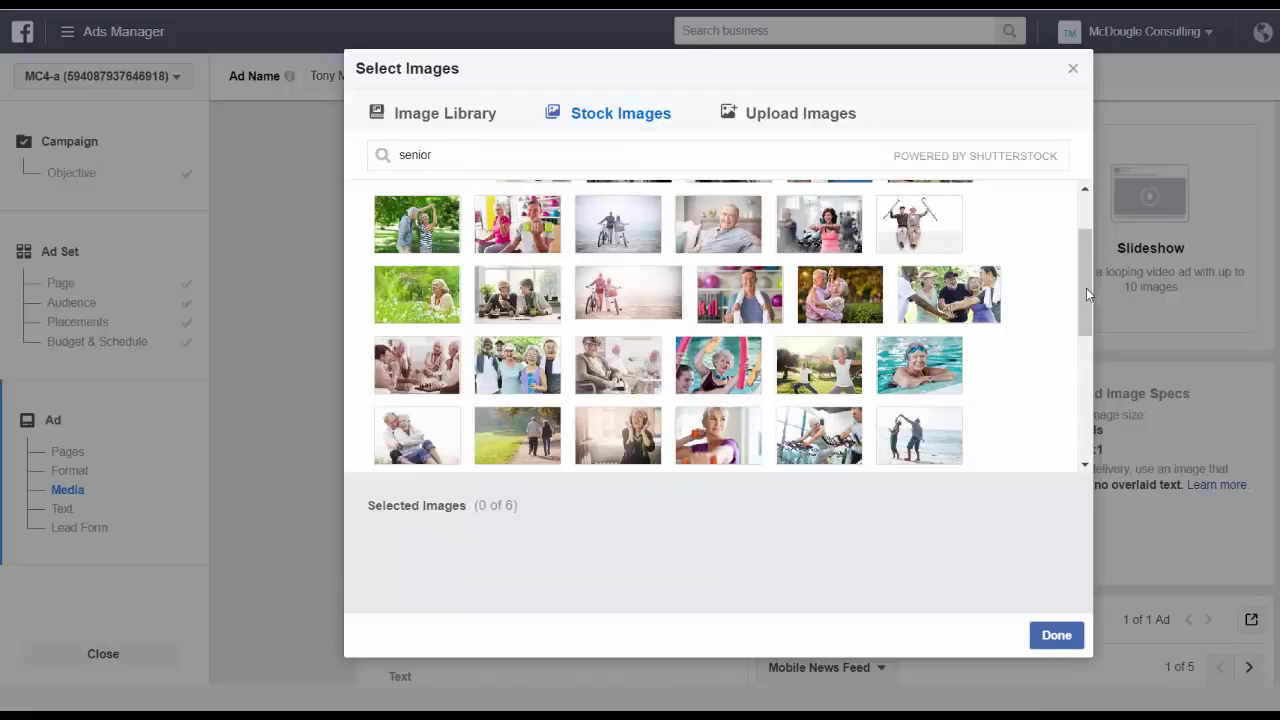
left_click_drag(1085, 291, 1085, 304)
mouse_move(934, 338)
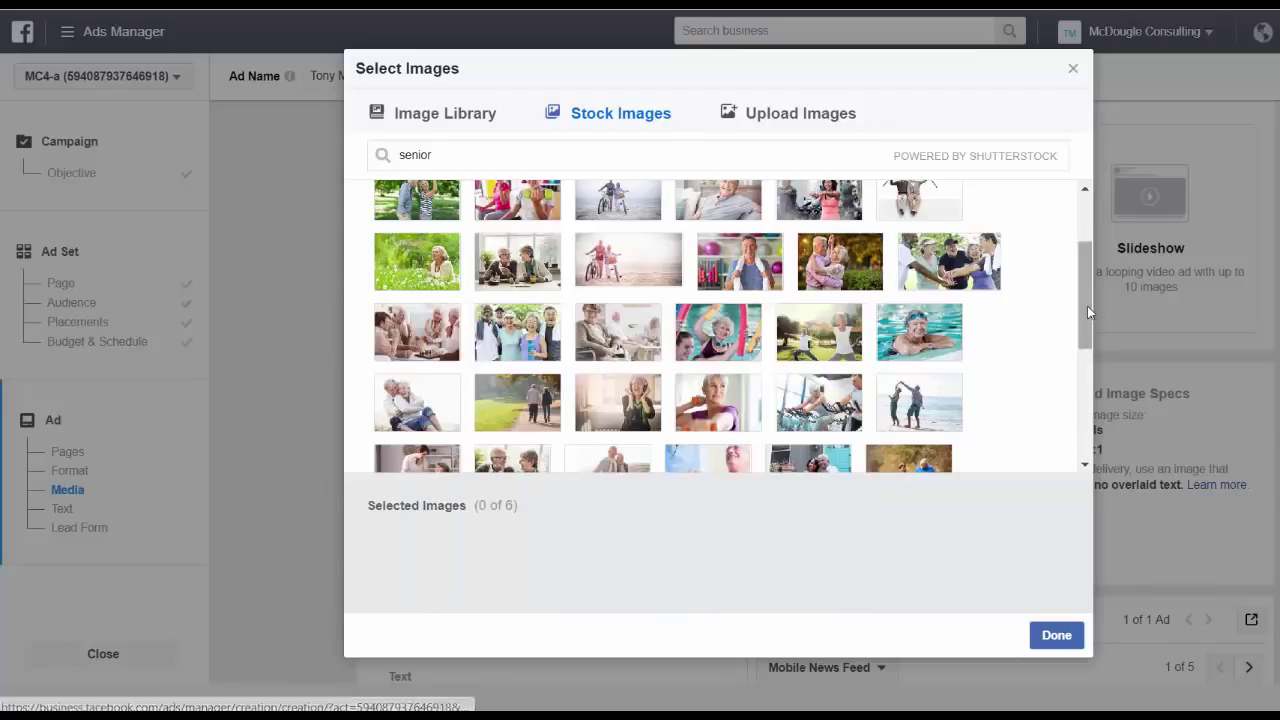
left_click_drag(1087, 306, 1090, 337)
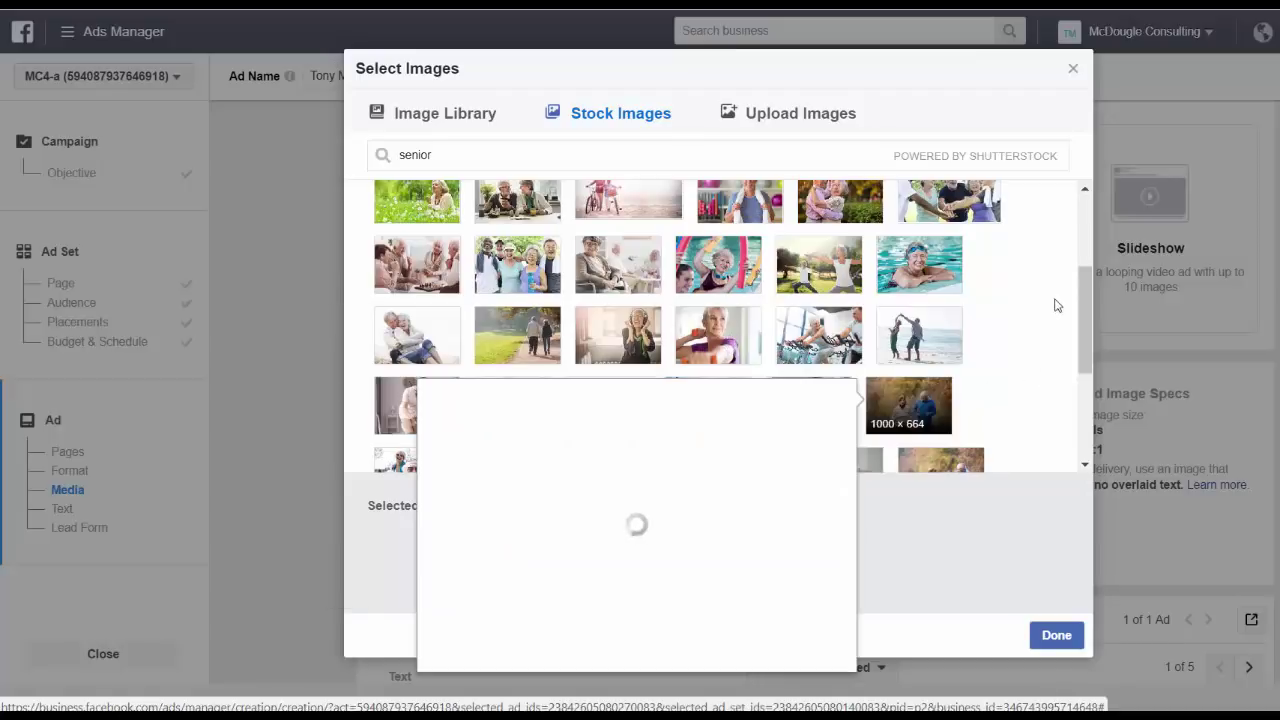
left_click_drag(1084, 308, 1080, 364)
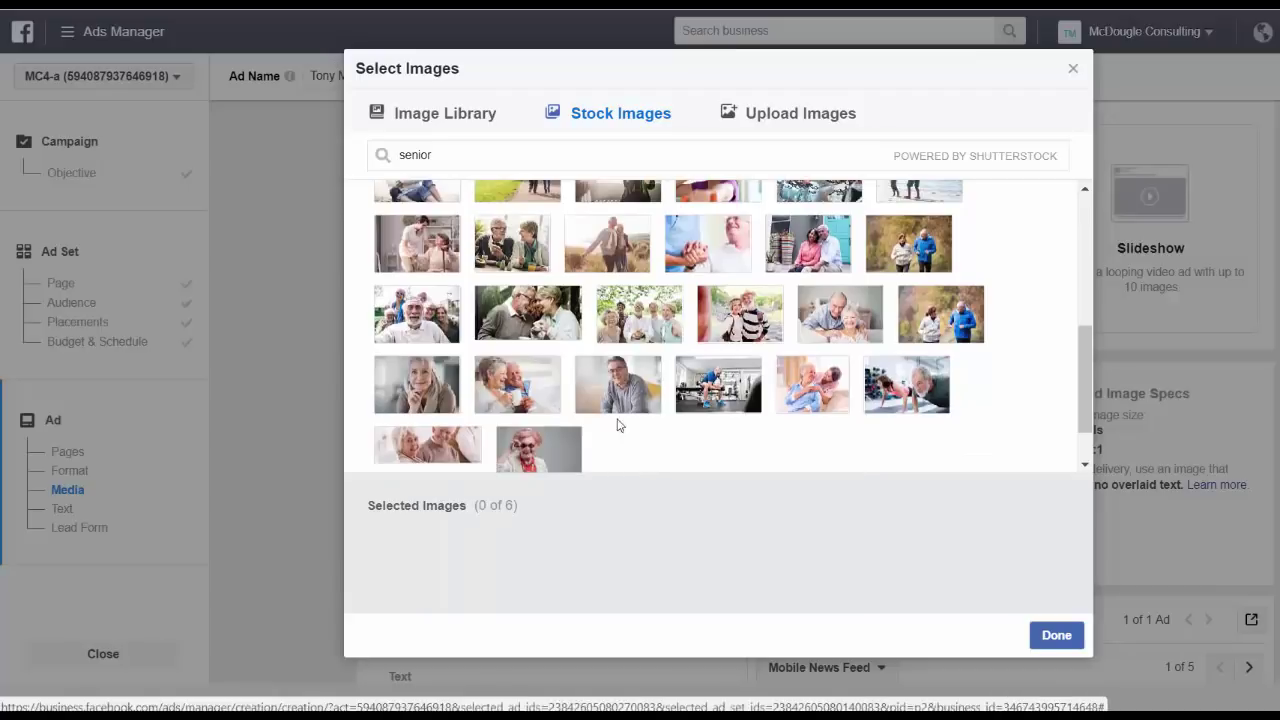
mouse_move(624, 404)
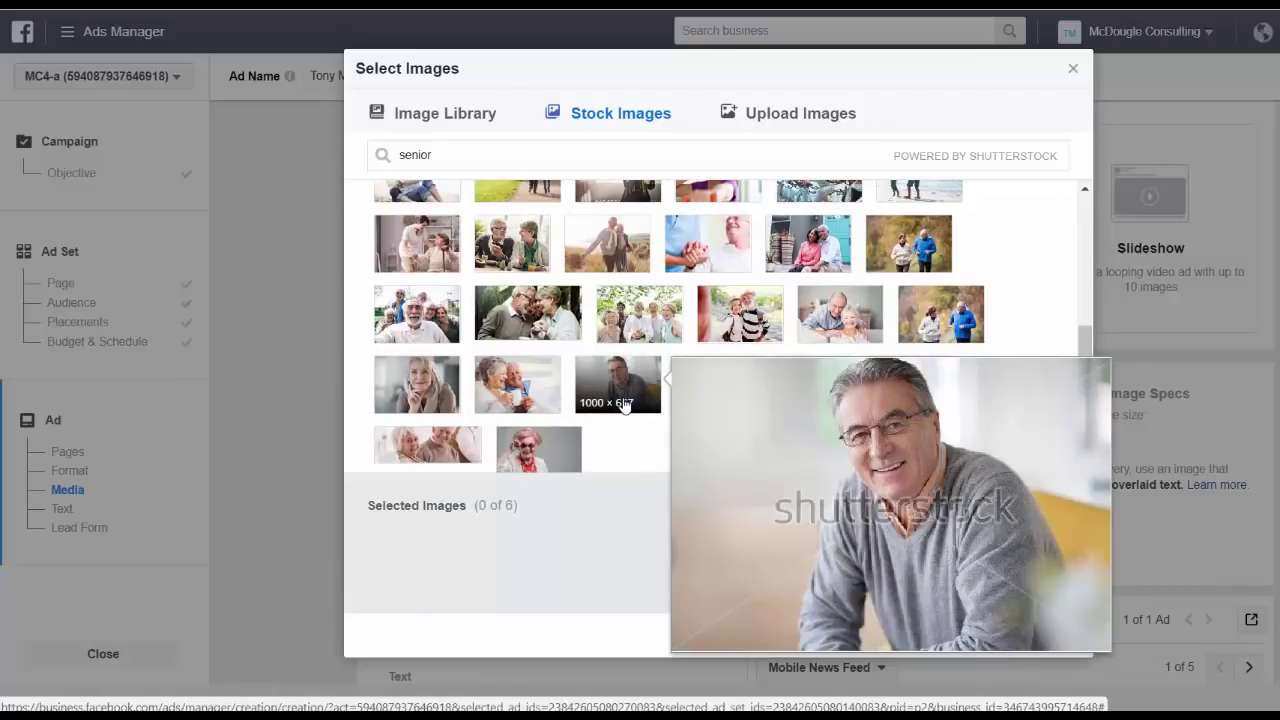
left_click_drag(1087, 366, 1064, 256)
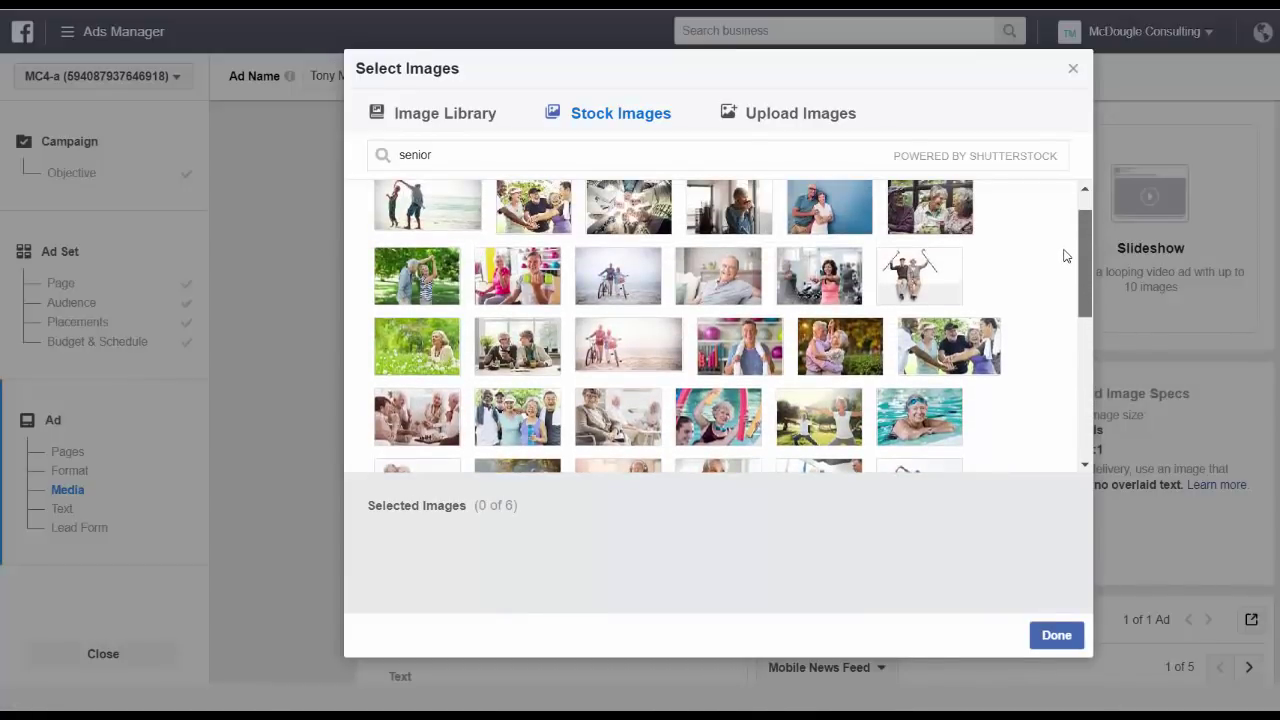
mouse_move(738, 344)
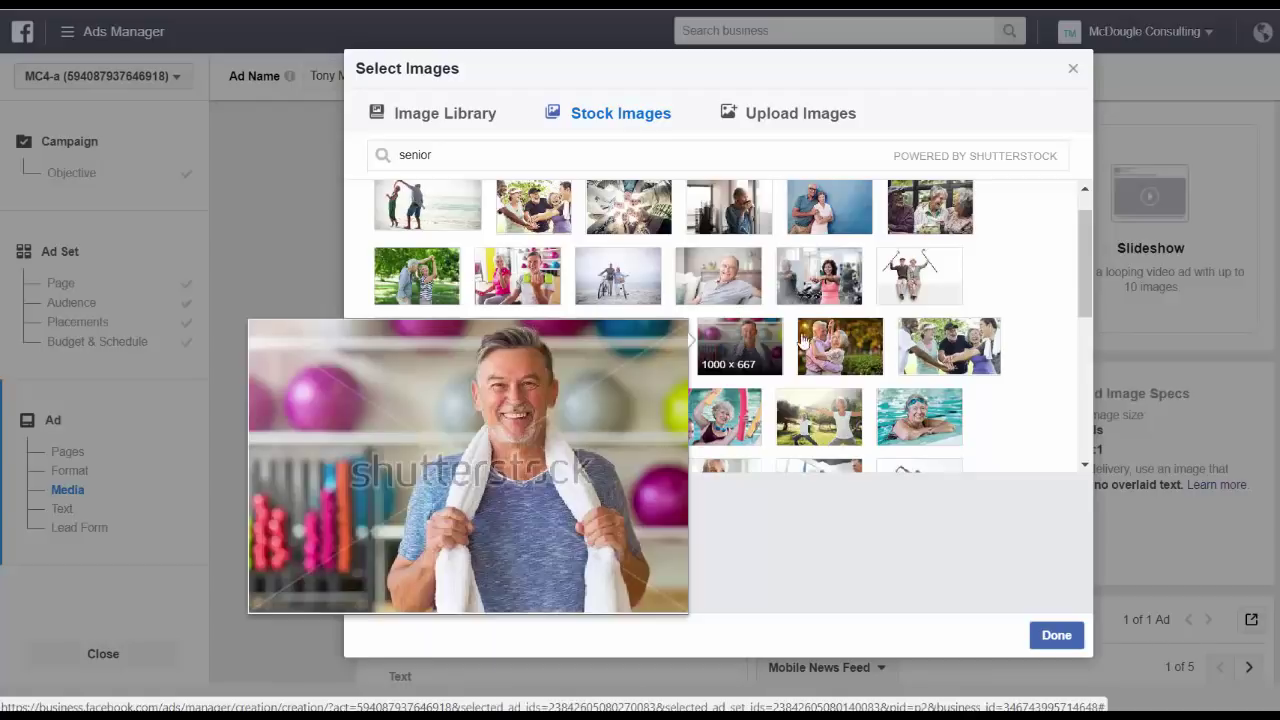
left_click(738, 344)
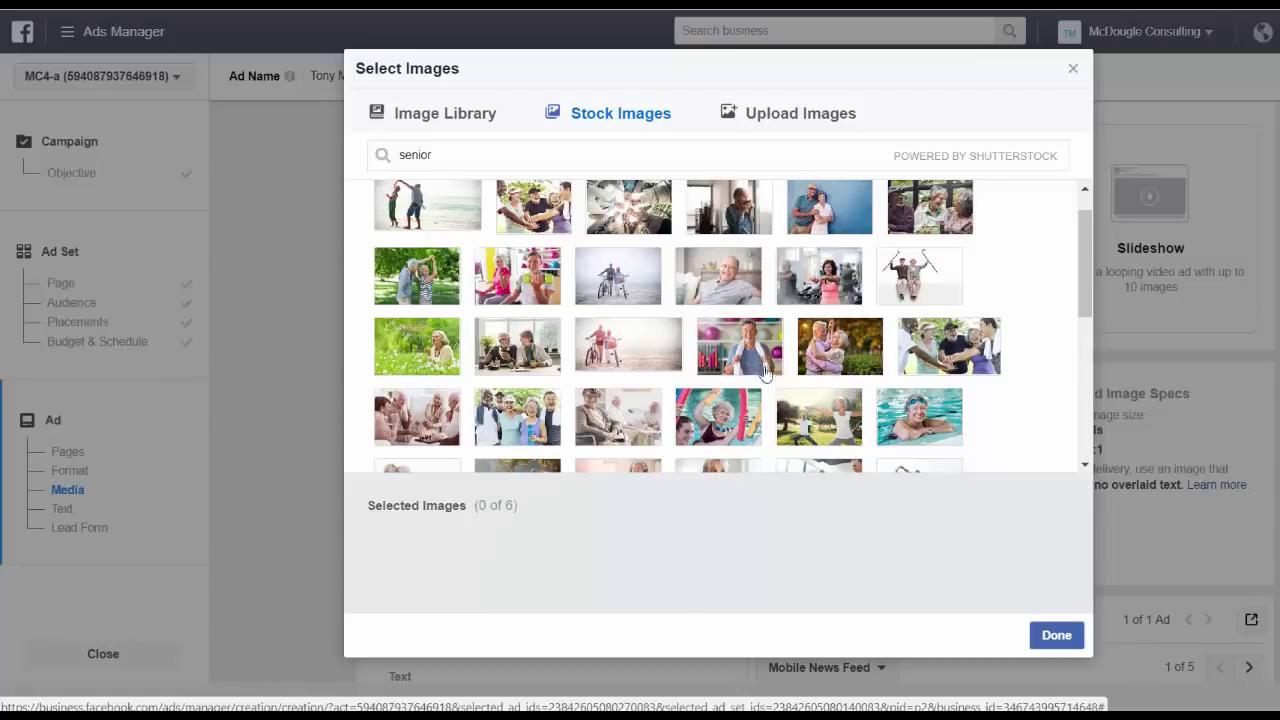
mouse_move(757, 350)
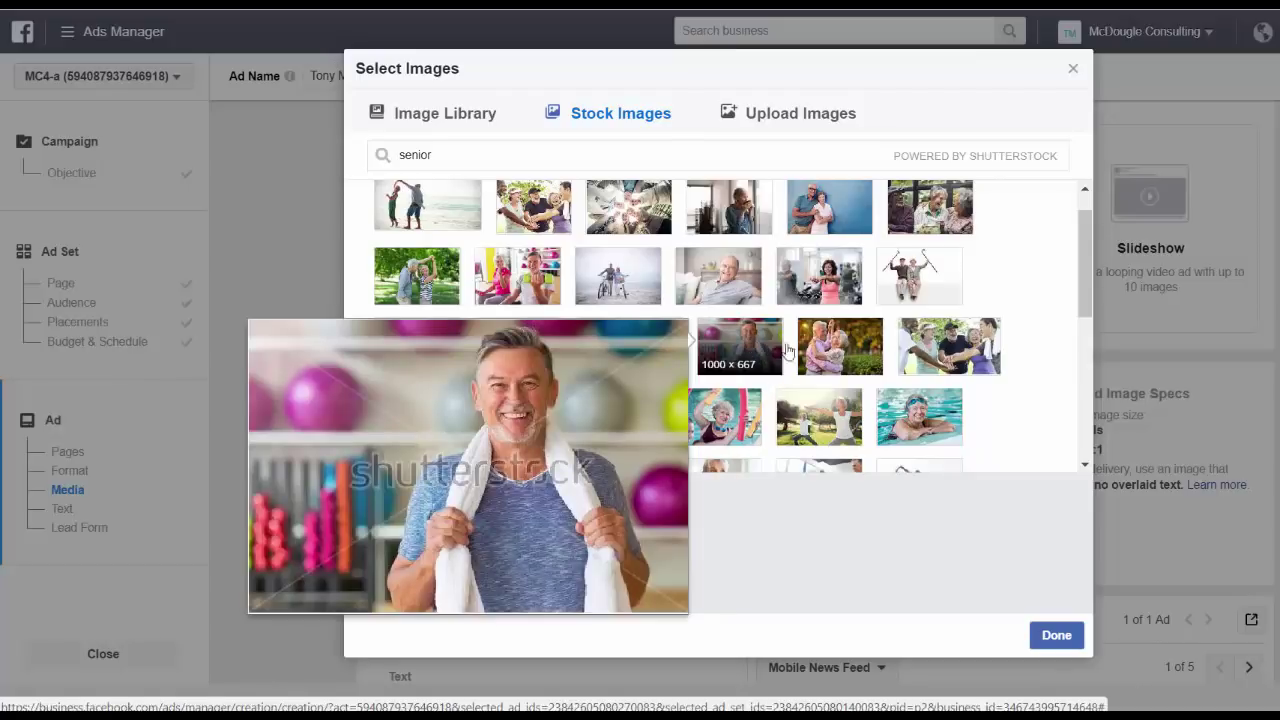
left_click_drag(1086, 268, 1087, 300)
mouse_move(926, 330)
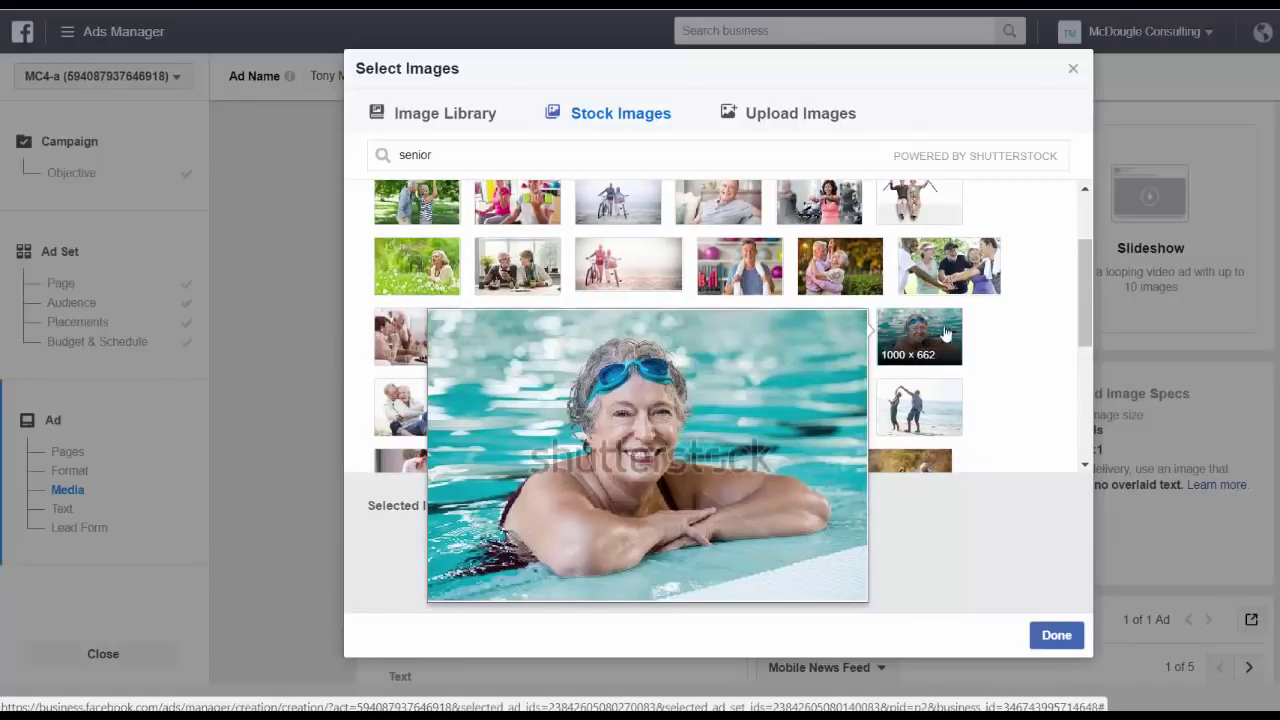
Step: Use the stock image of the smiling grey-haired woman resting her chin on her hand as the ad image
left_click_drag(1084, 285, 1084, 379)
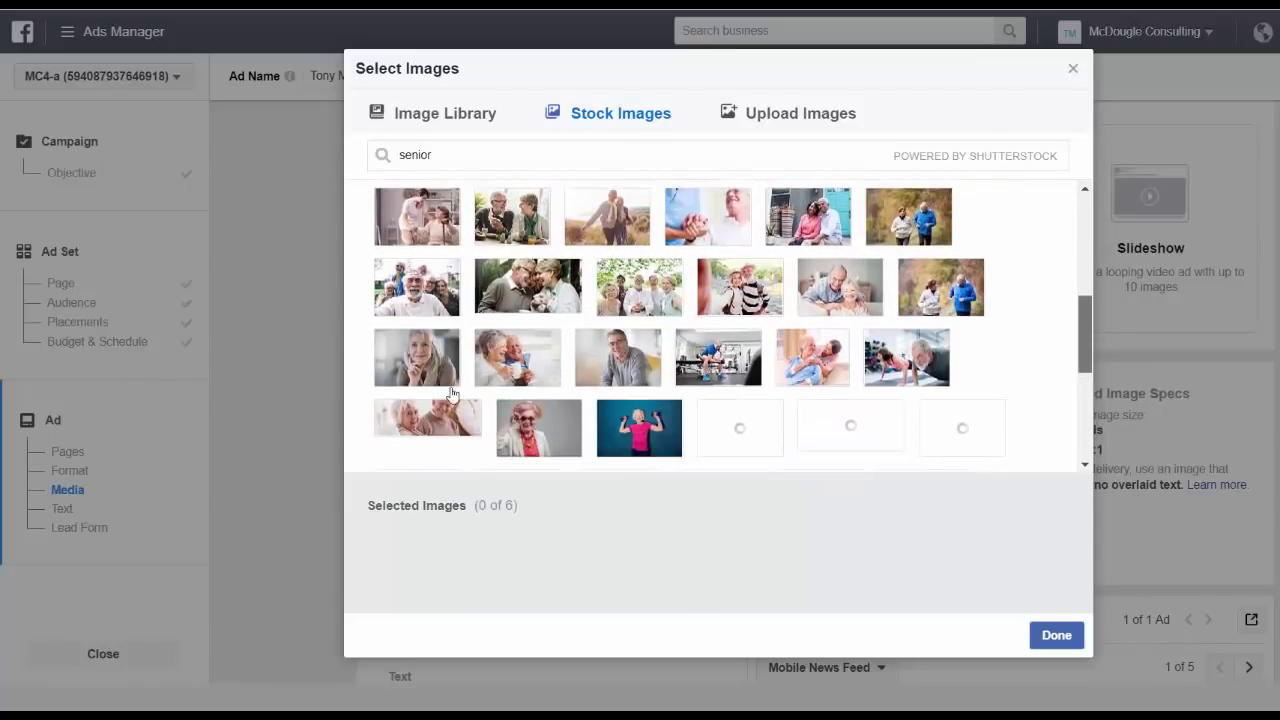
mouse_move(437, 372)
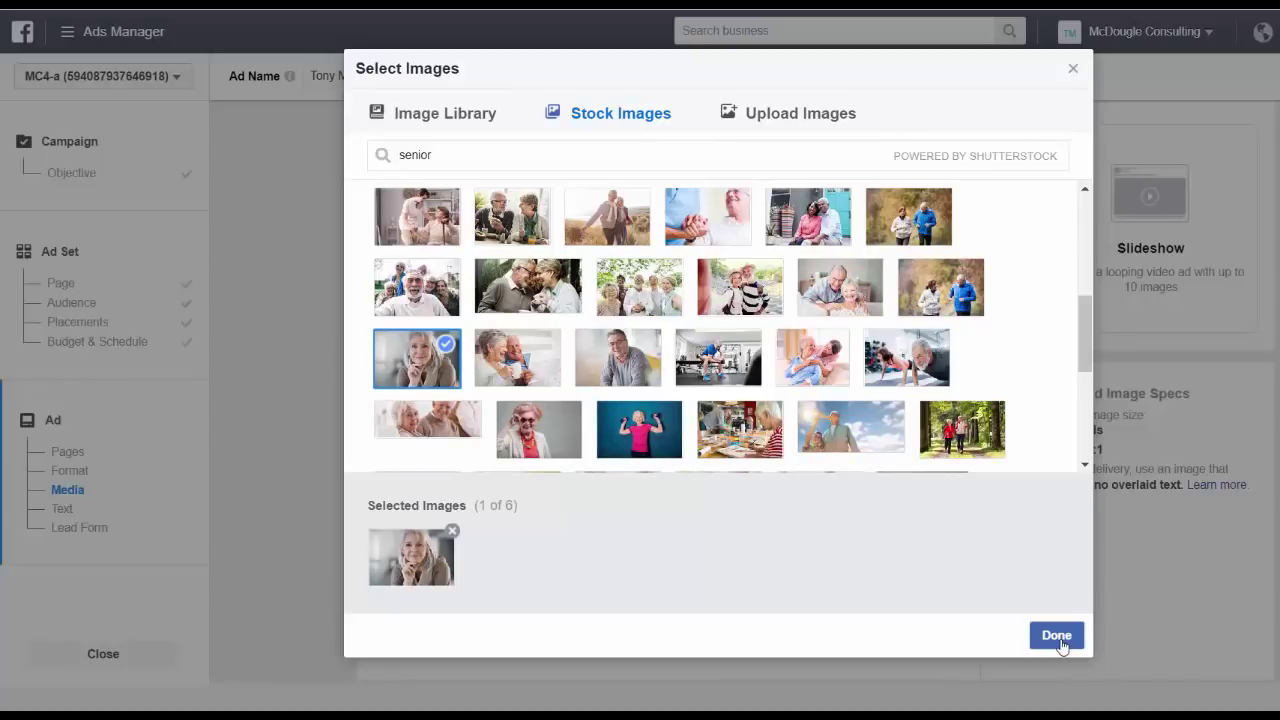
left_click(1057, 636)
Step: Start the ad's main text with the line "ATTENTION RETIREE"
scroll(971, 509, "down", 2)
scroll(894, 437, "down", 2)
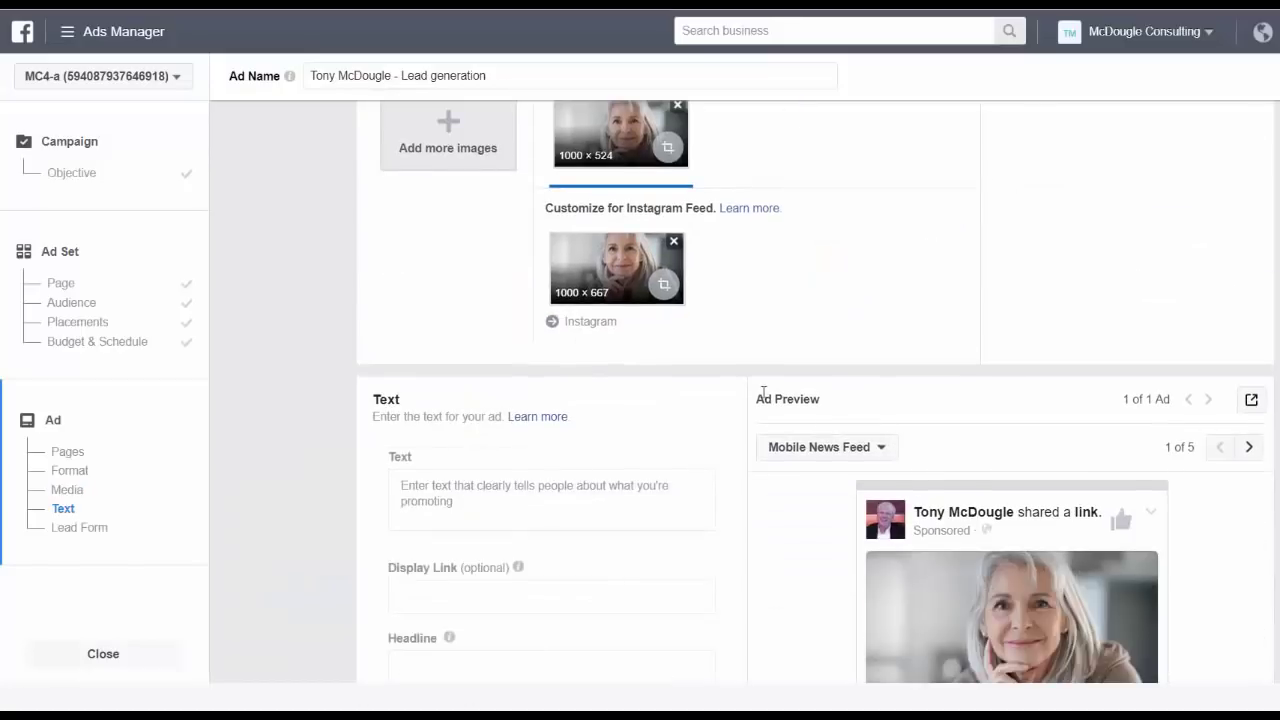
scroll(740, 393, "down", 2)
left_click(517, 300)
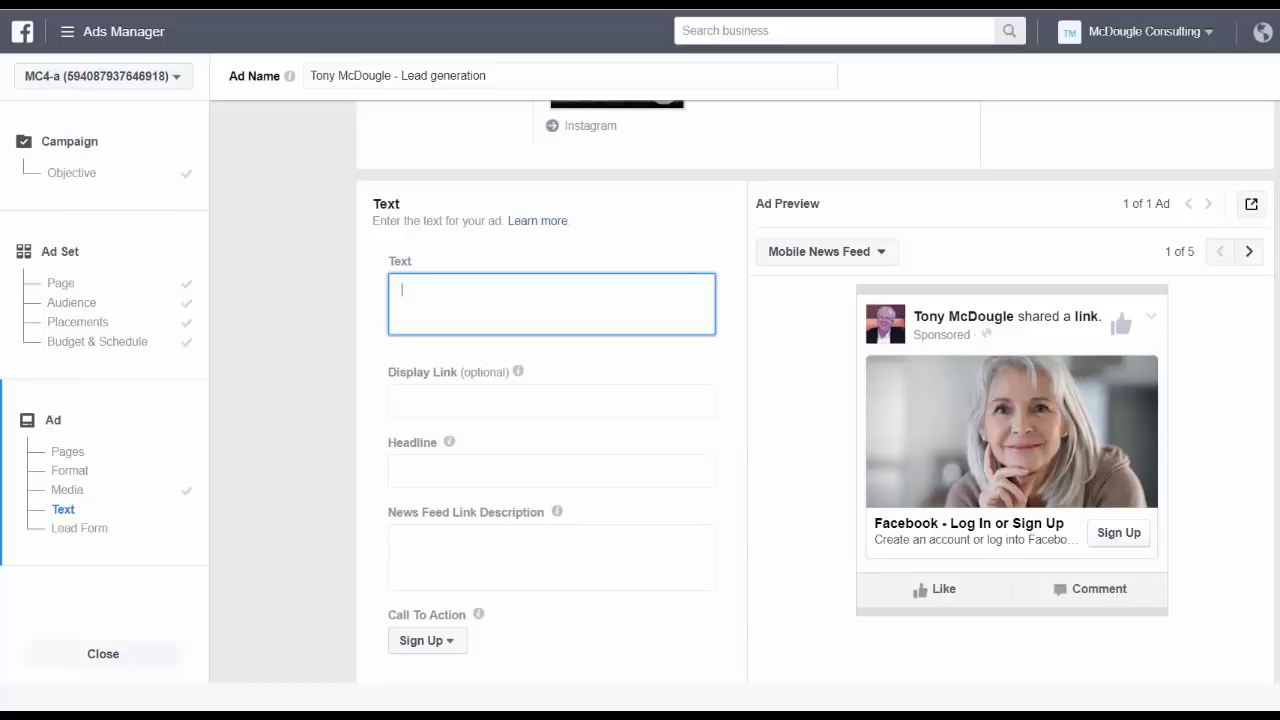
key("alt+Tab")
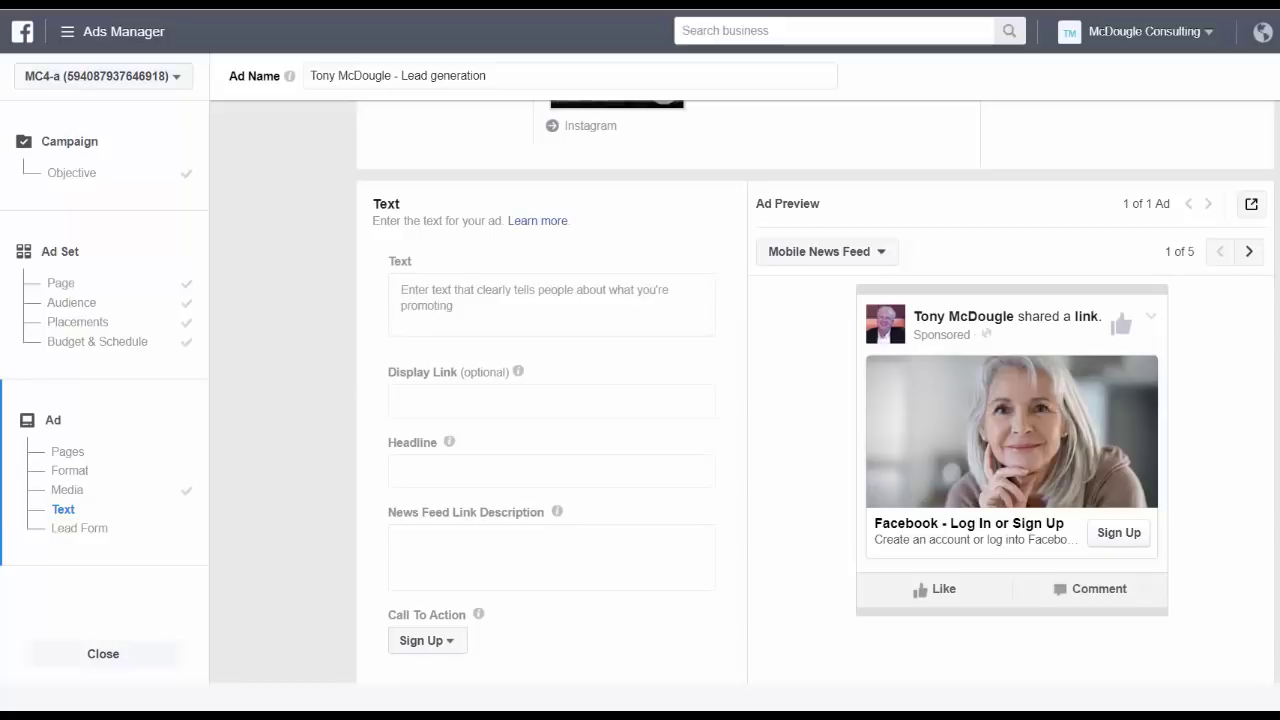
key("alt+Tab")
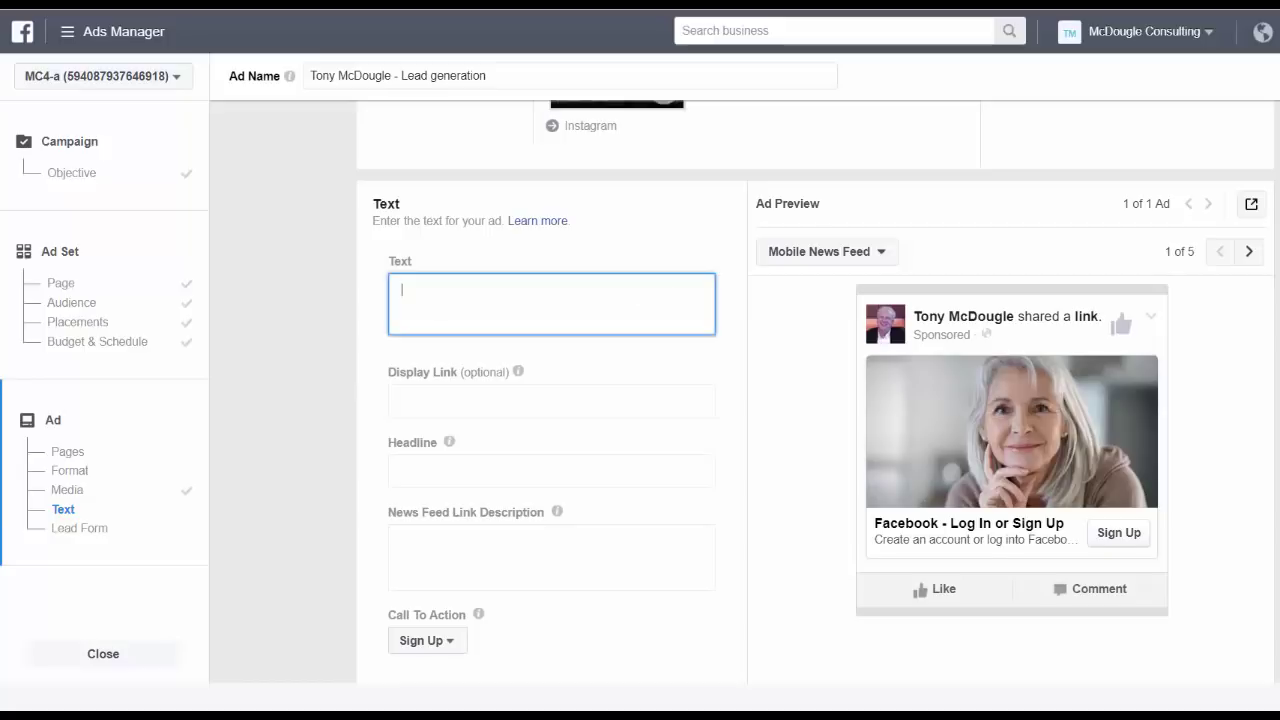
key("alt+Tab")
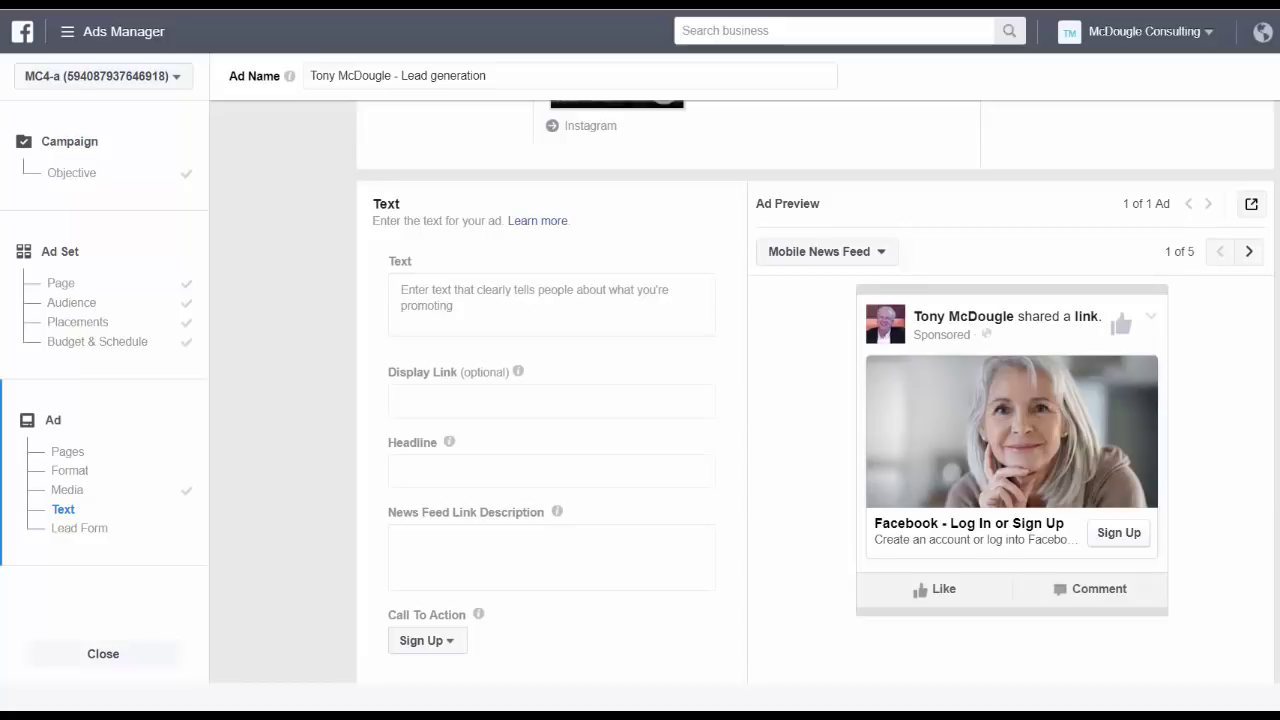
left_click(538, 302)
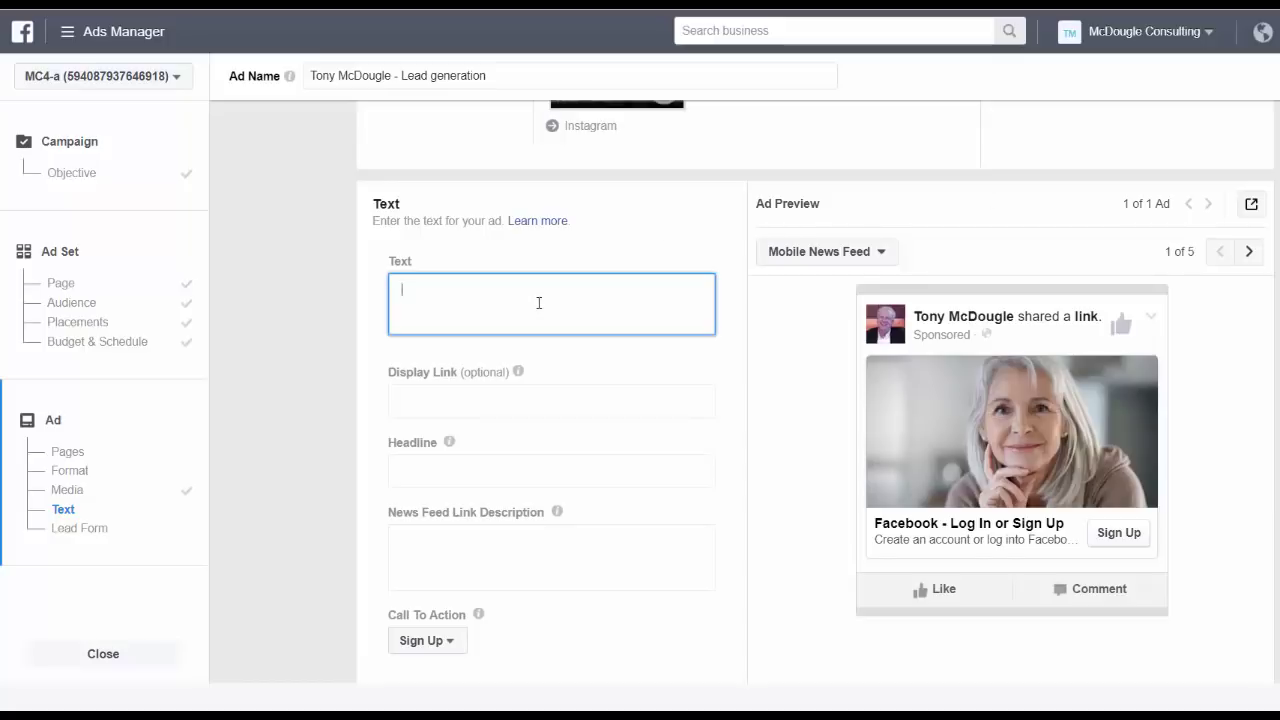
type("ATTENTION RET")
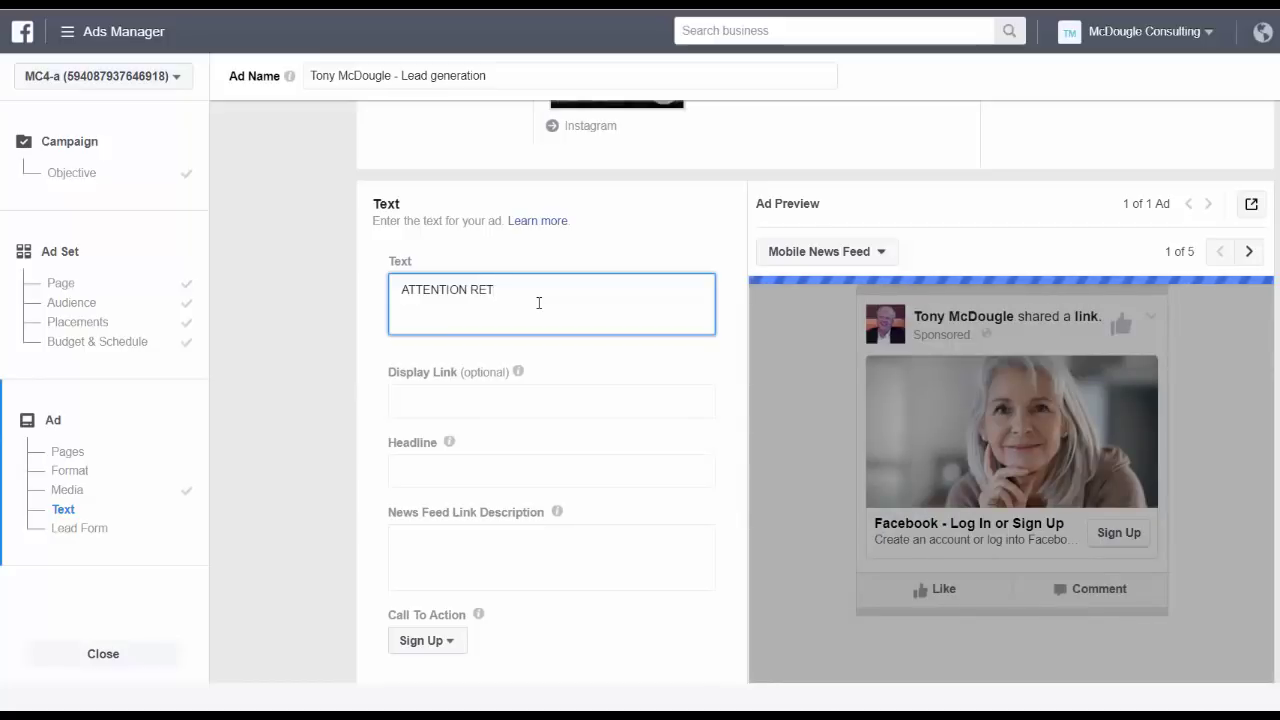
type("IREES")
key("BackSpace")
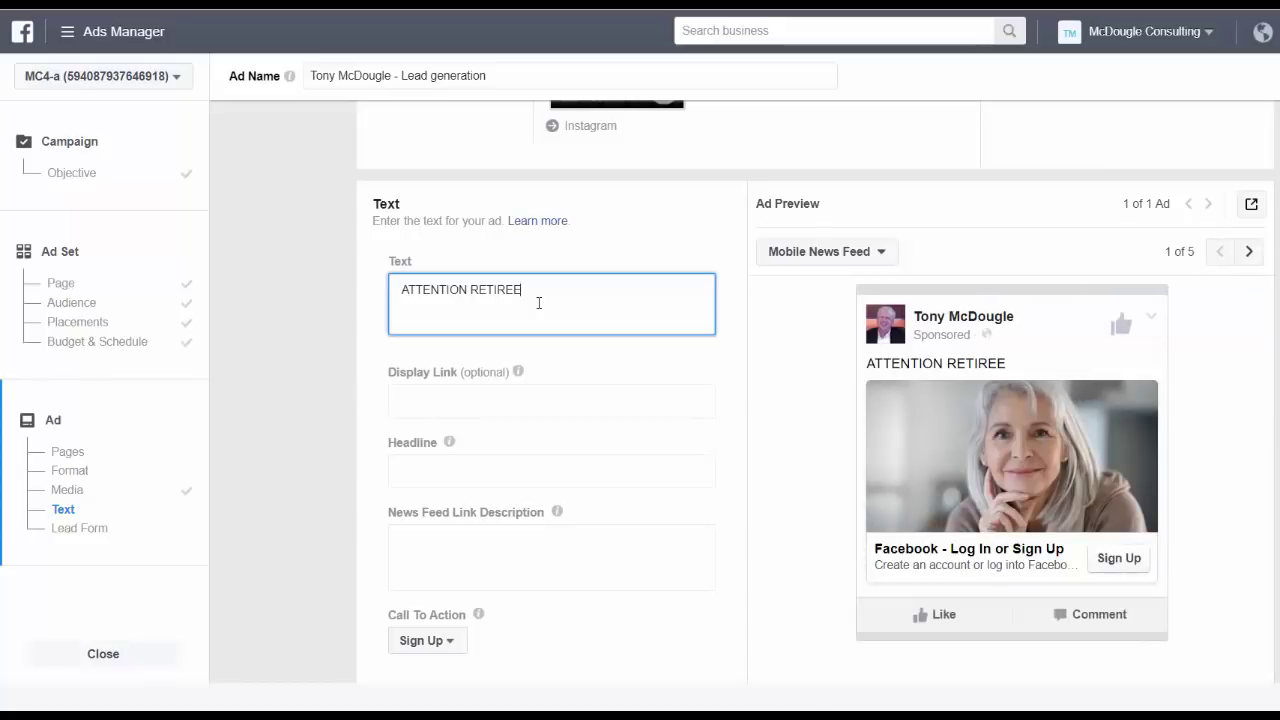
Step: Add a new paragraph to the ad text reading "When is the right time for me to file for Social Security benefits?", you ask
key("Return")
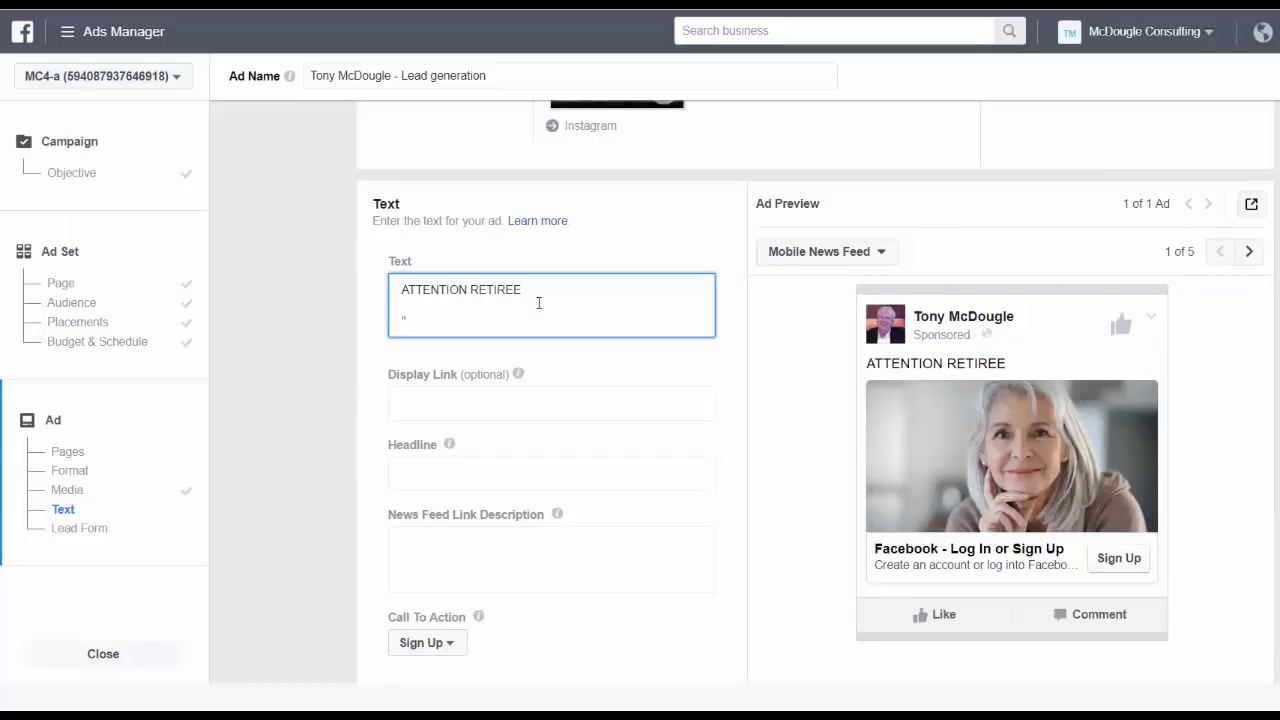
type("When is")
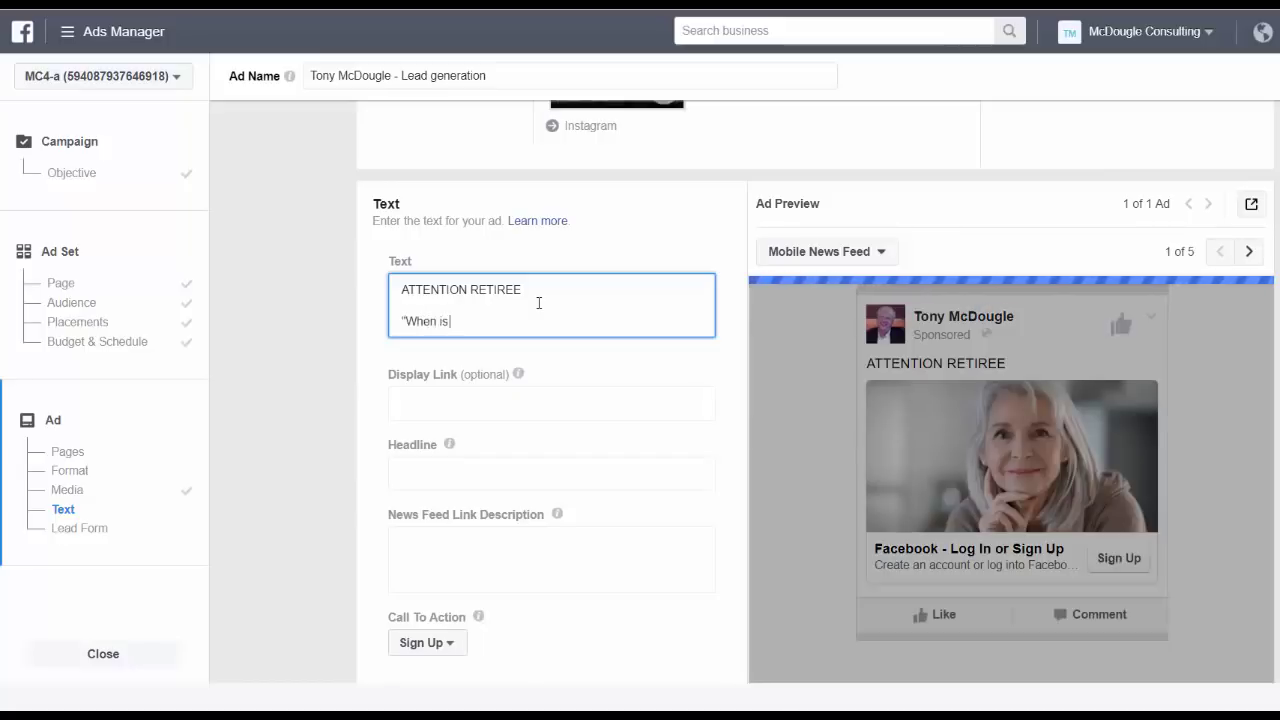
type(" the r")
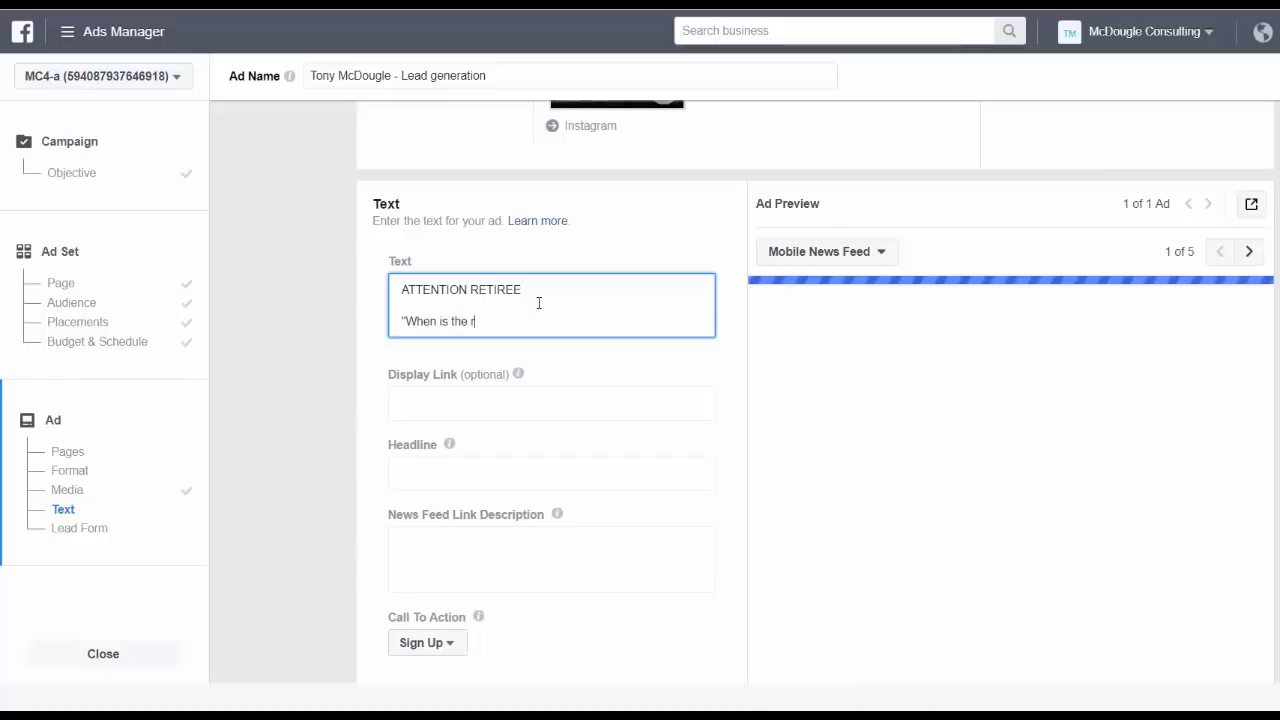
type("ight time f")
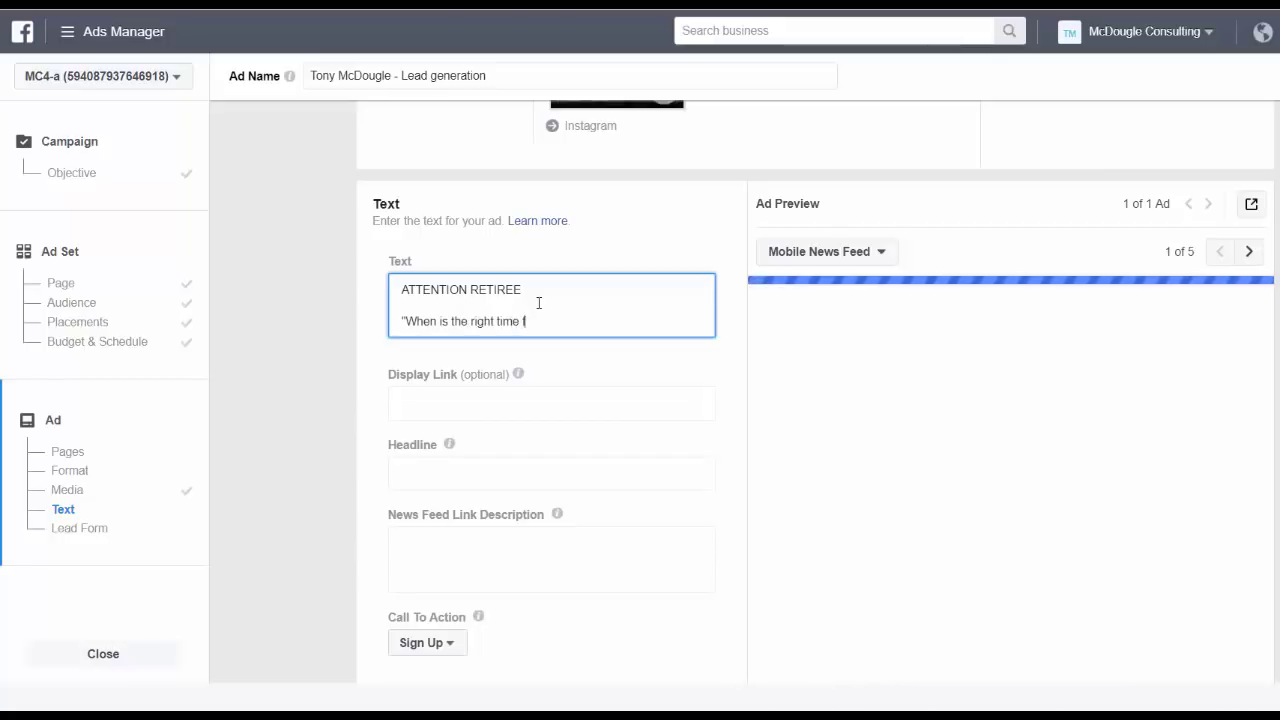
type("or me to f")
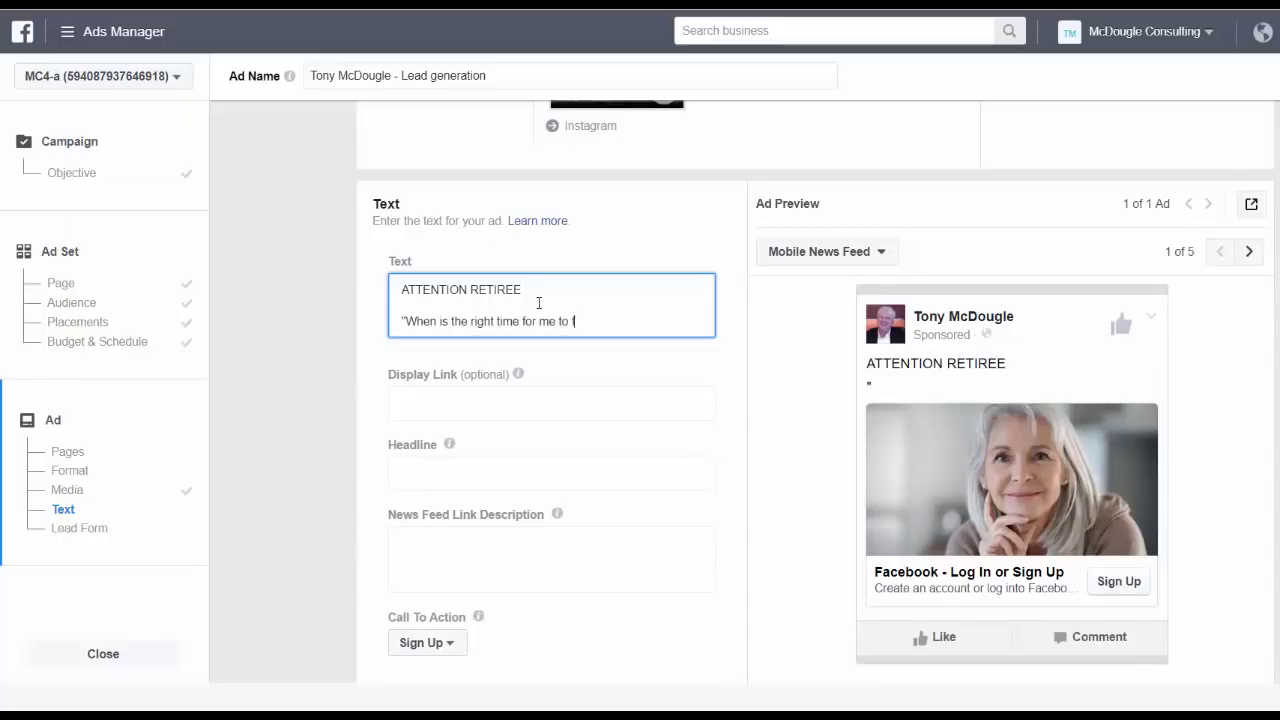
type("ile for Social Security")
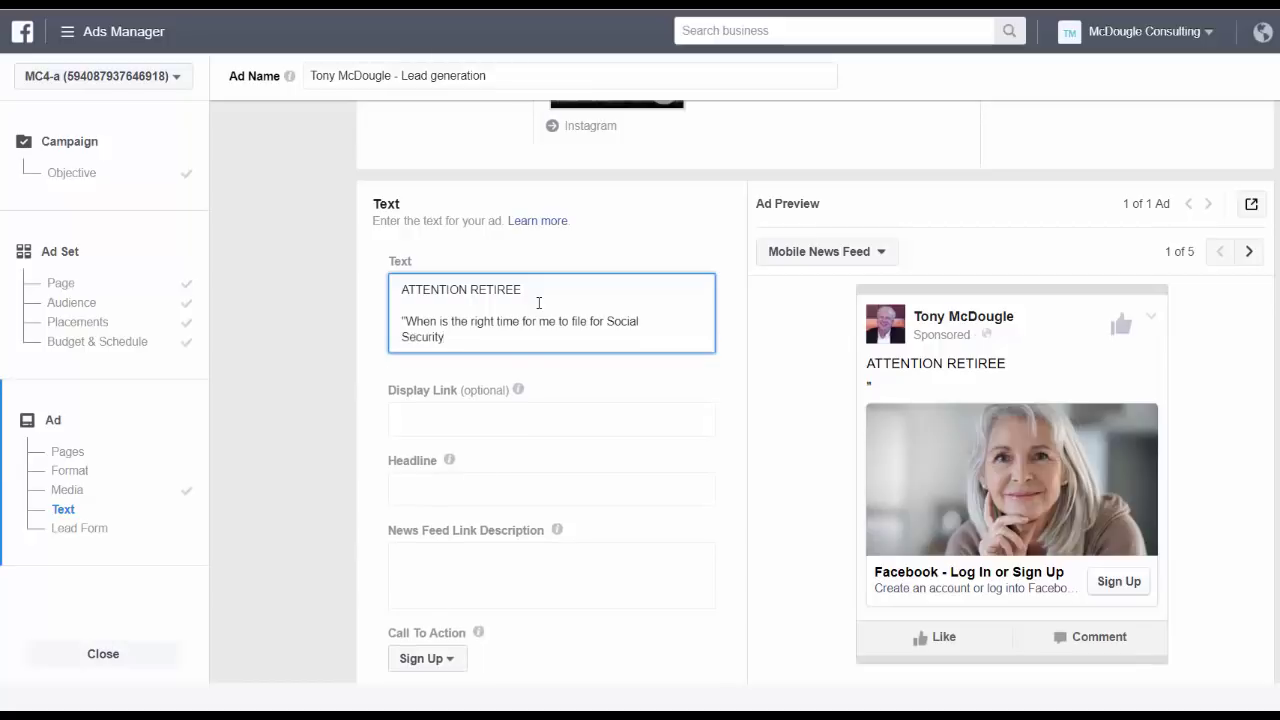
type("?")
key("BackSpace")
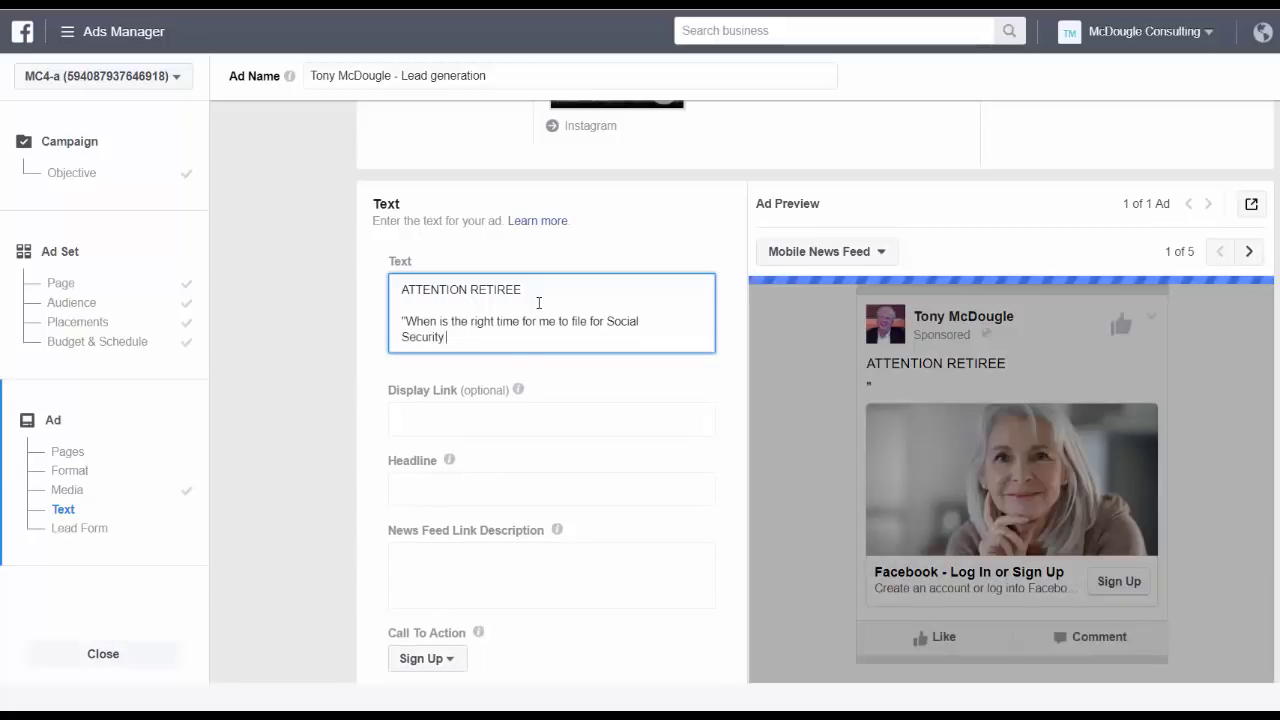
type("benefits")
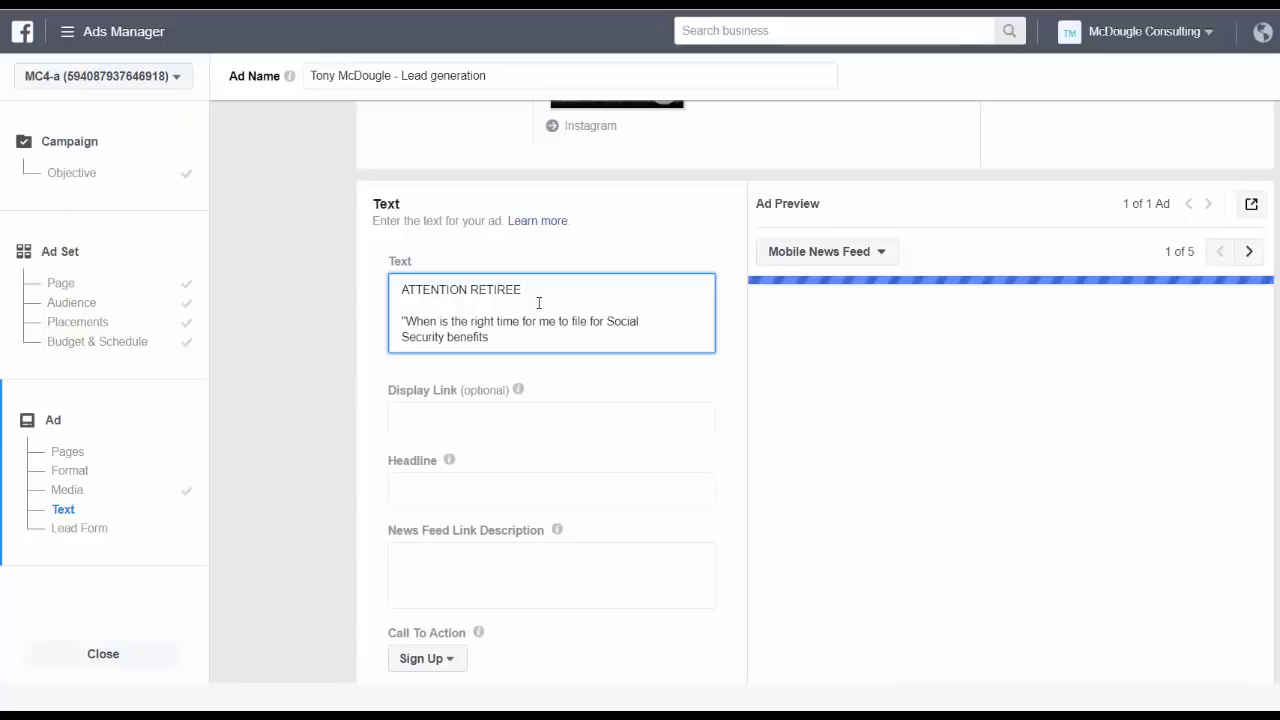
type("?\"")
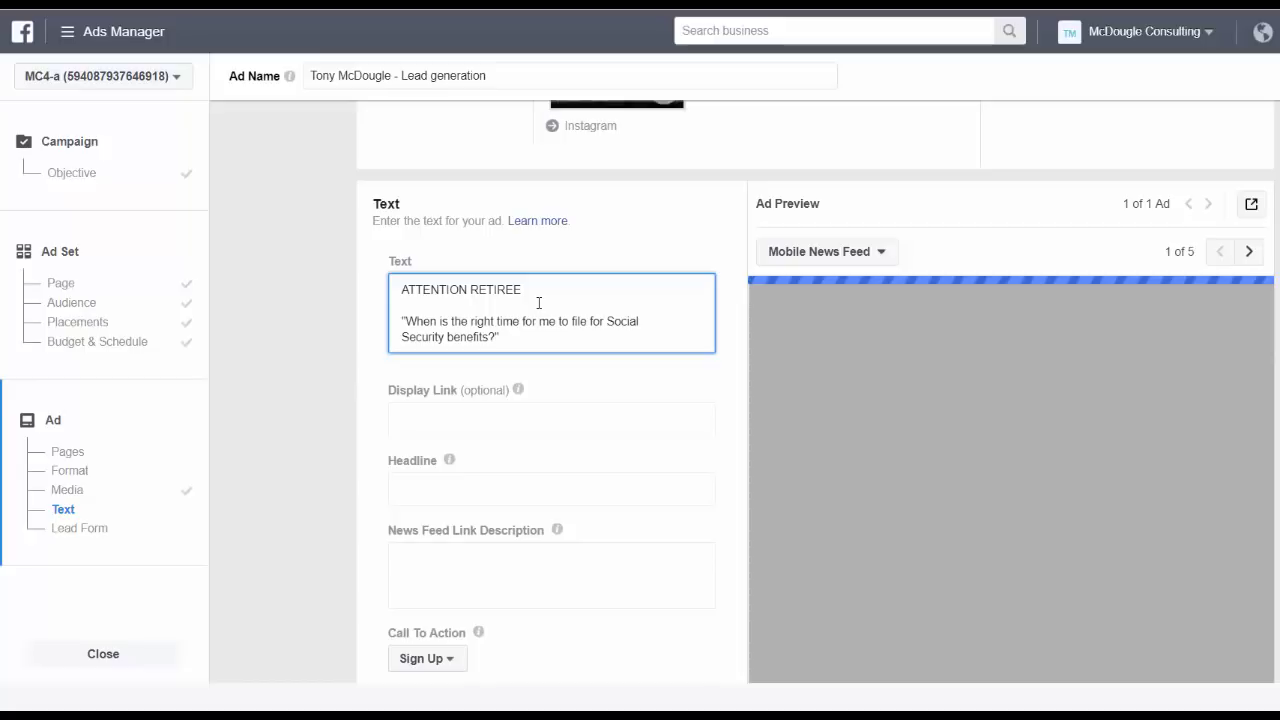
type(", ")
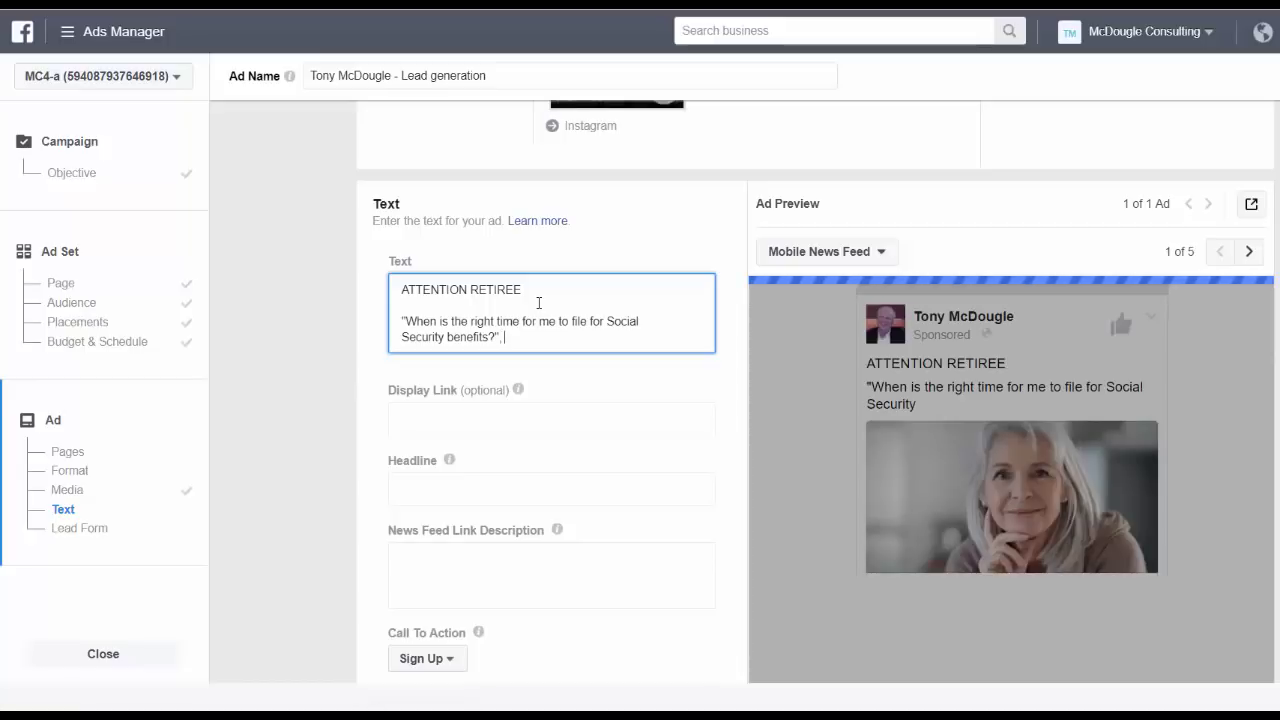
type("youas")
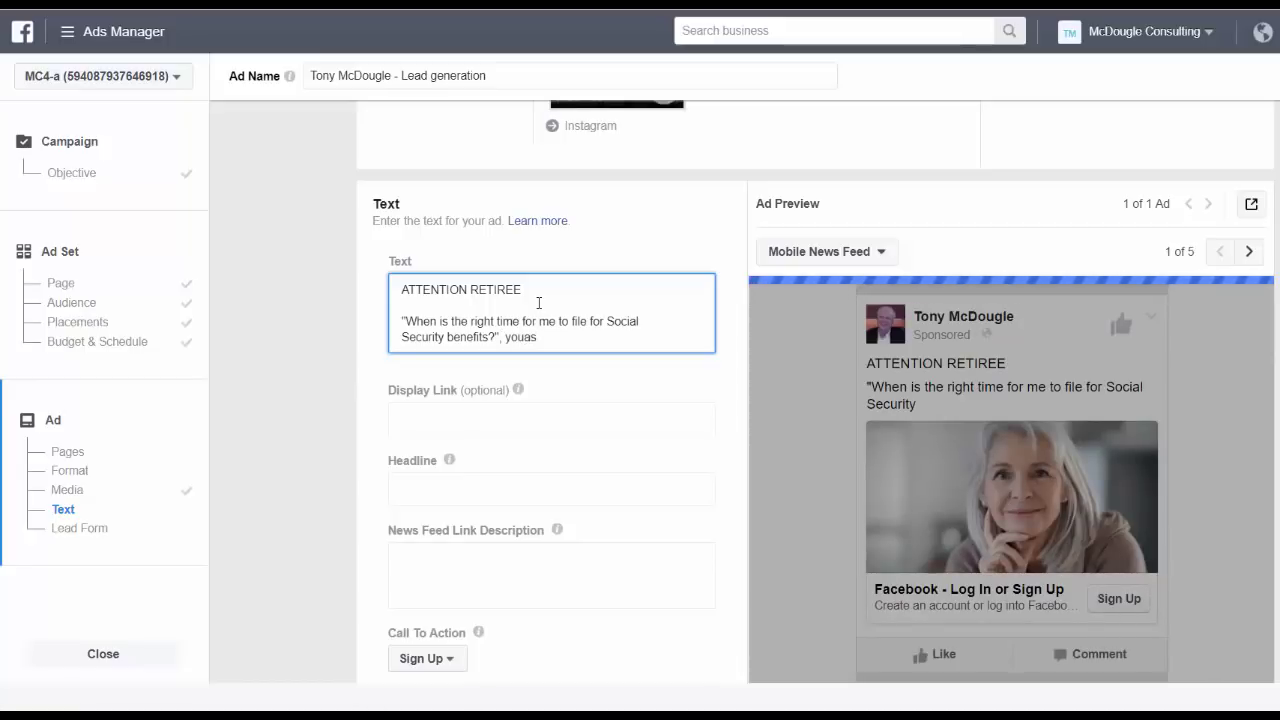
key("BackSpace")
key("BackSpace")
type("ask.")
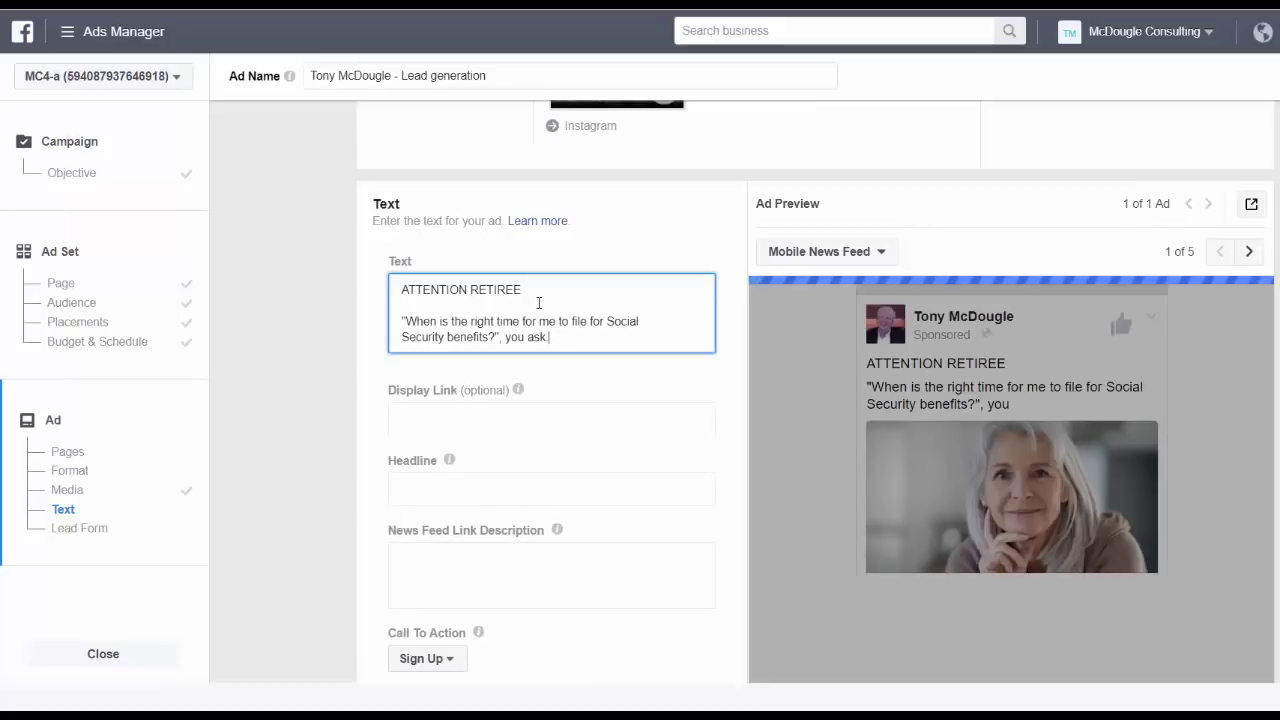
Step: Continue the second paragraph of the ad text with the sentence "Social Security is complex, isn't it?"
type(" Socis")
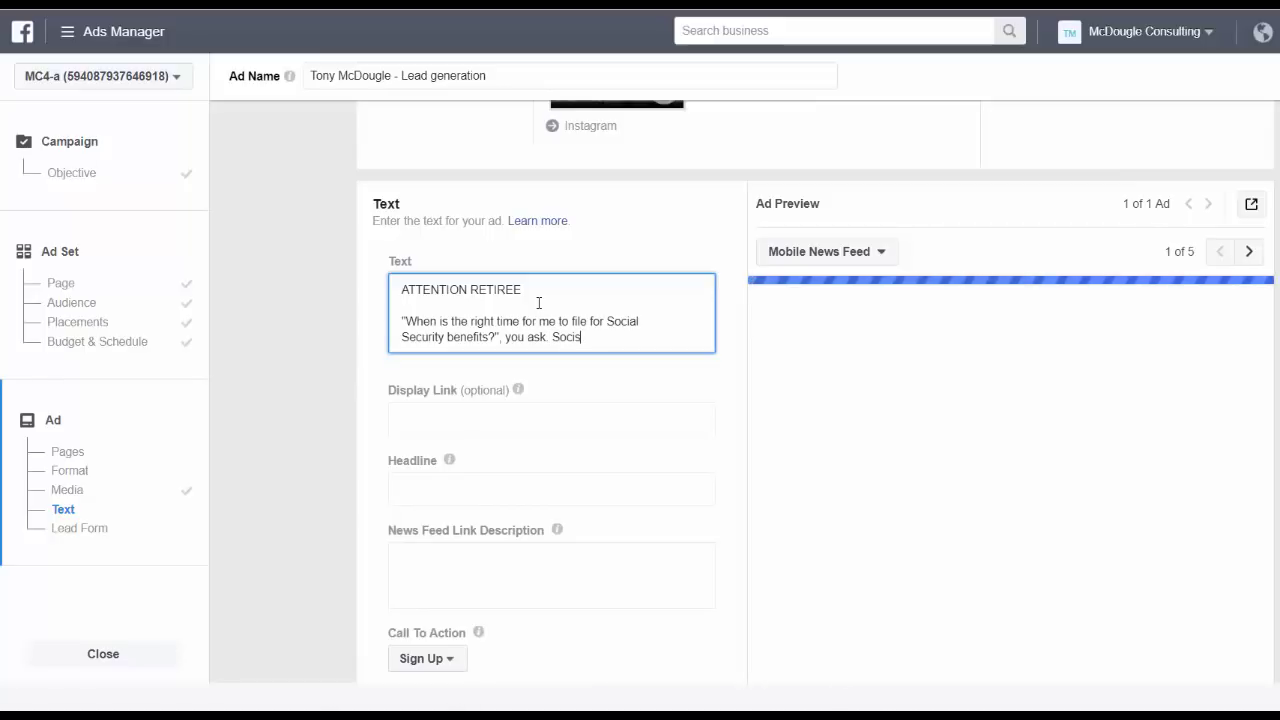
key("BackSpace")
type("al Securit")
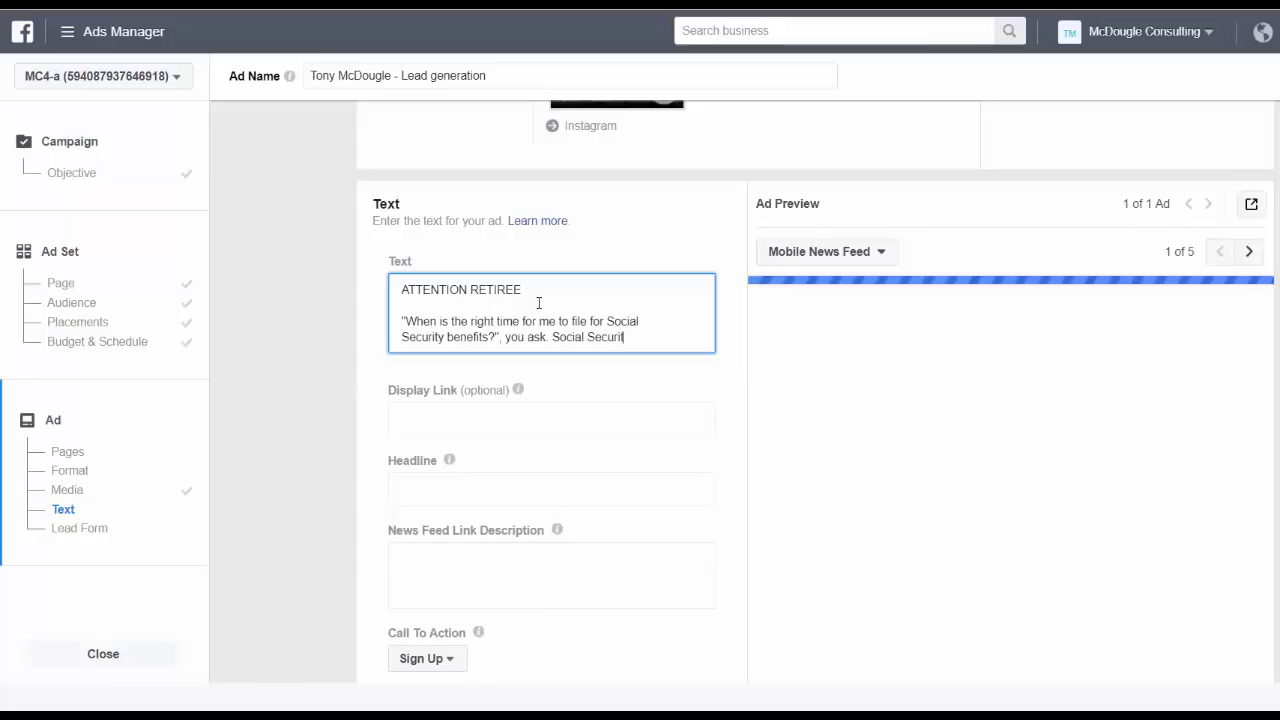
type("y is")
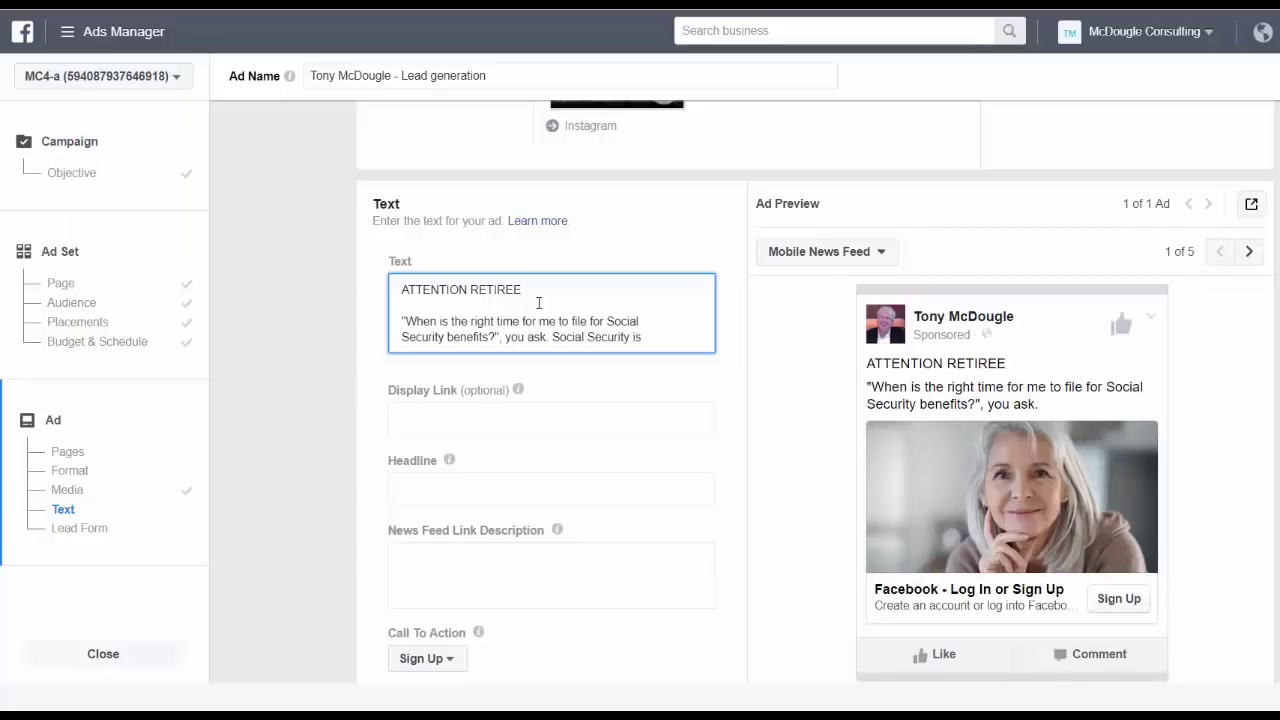
type(" com")
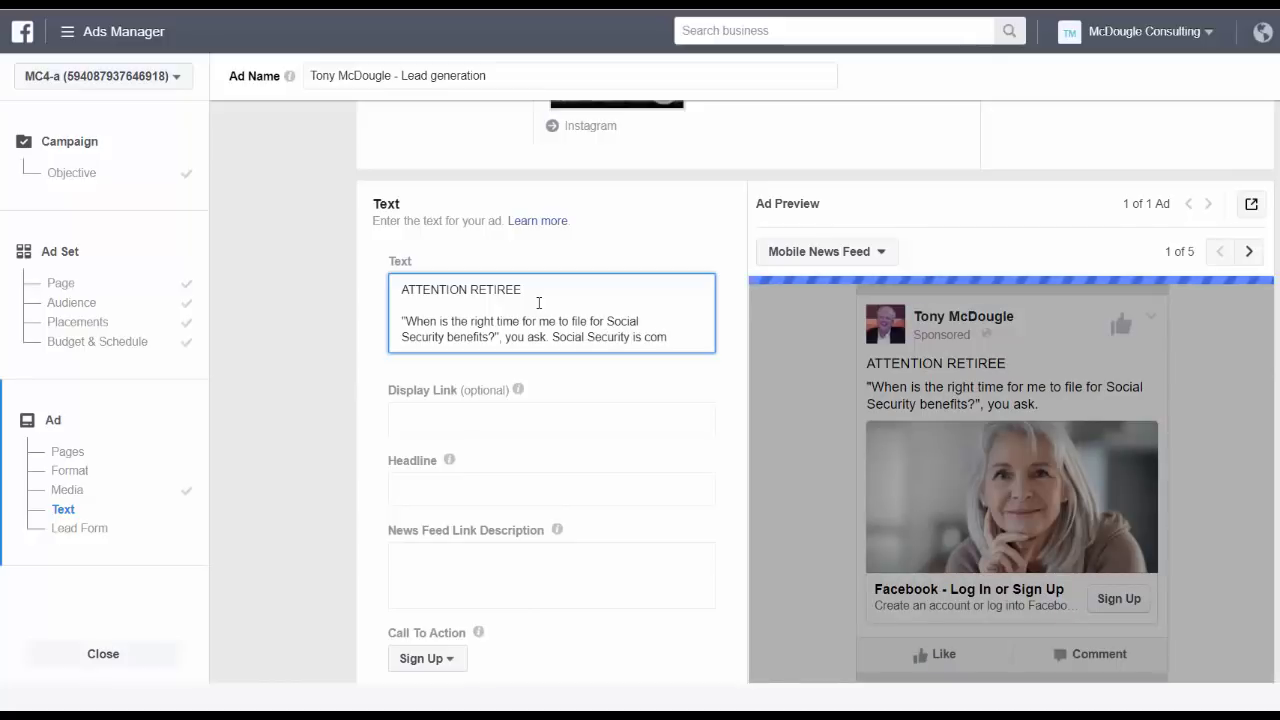
type("plex")
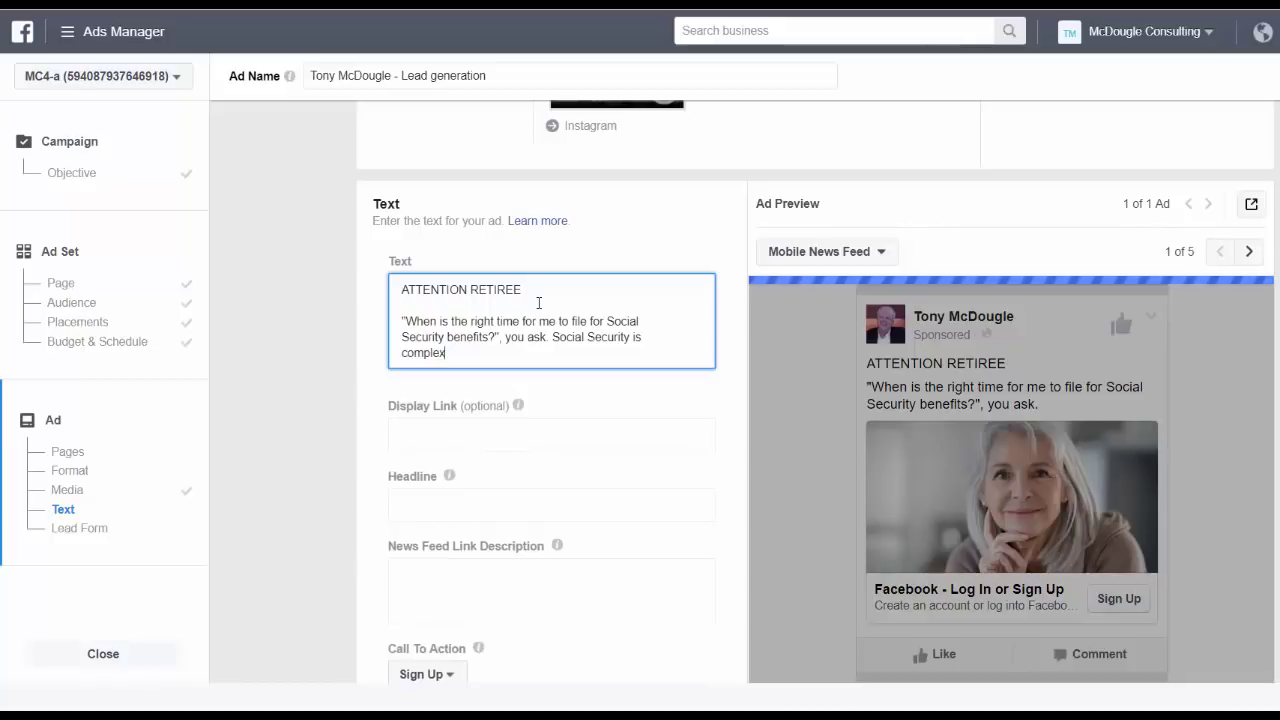
type(". es")
key("BackSpace")
key("BackSpace")
type("in")
key("BackSpace")
type("s")
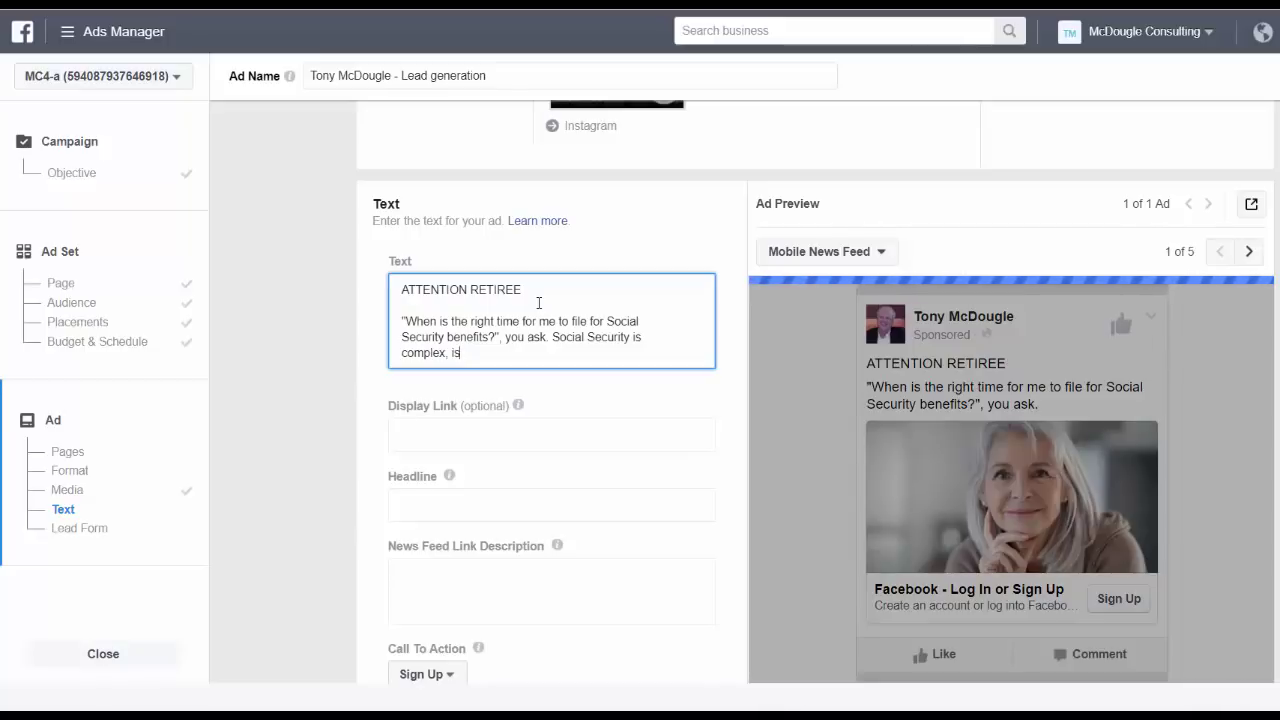
type("n't it")
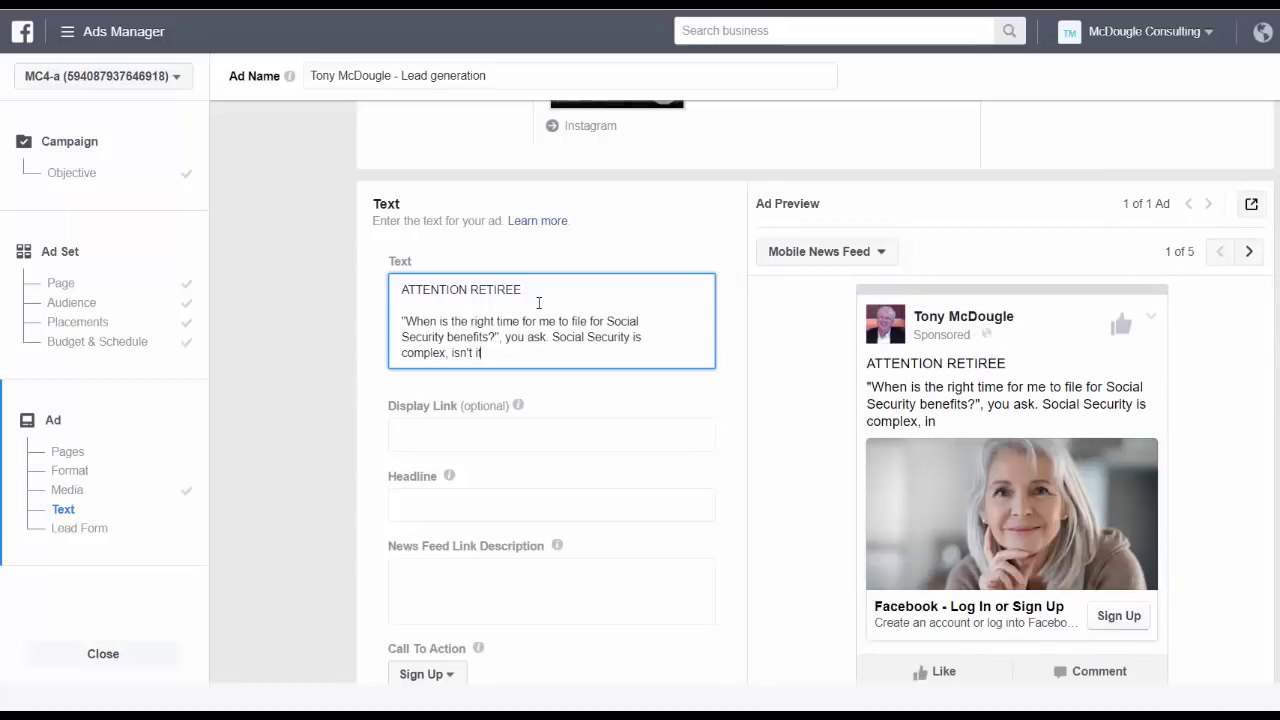
type("?")
Step: Start a third paragraph in the ad text with "So, we developed this FREE checklist to help investor learn"
key("Return")
key("Return")
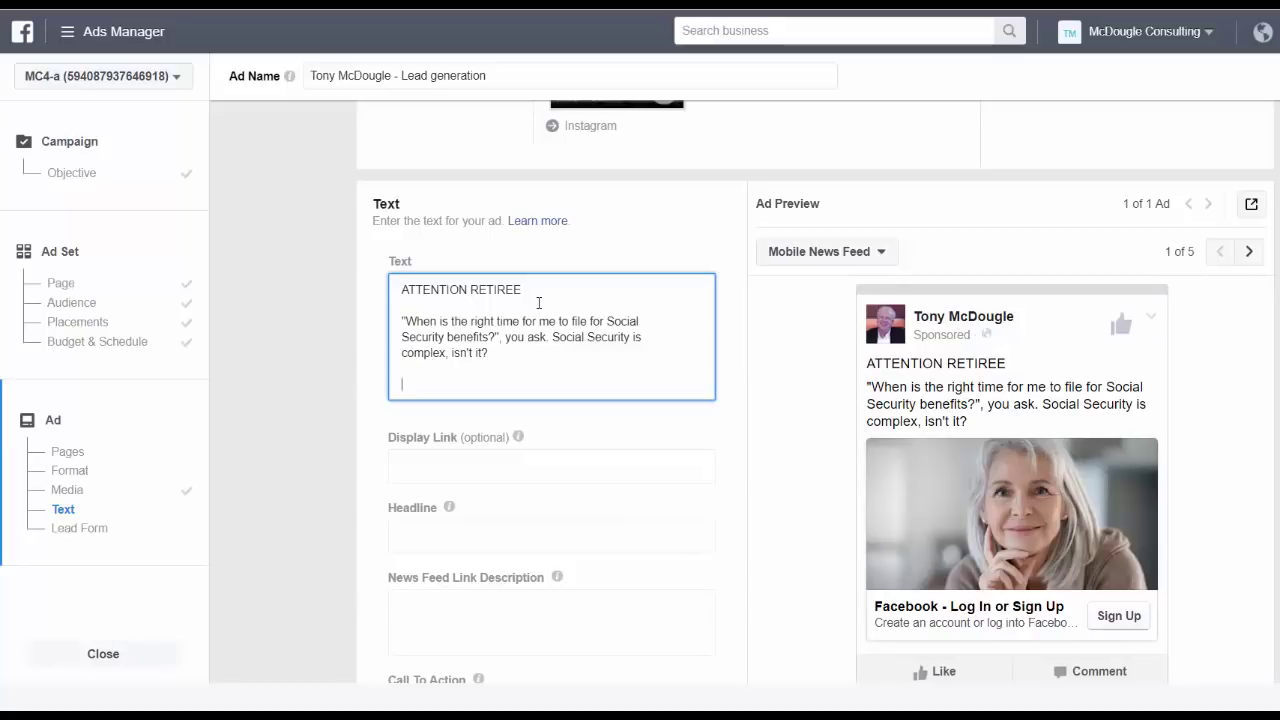
type("So, we developed ")
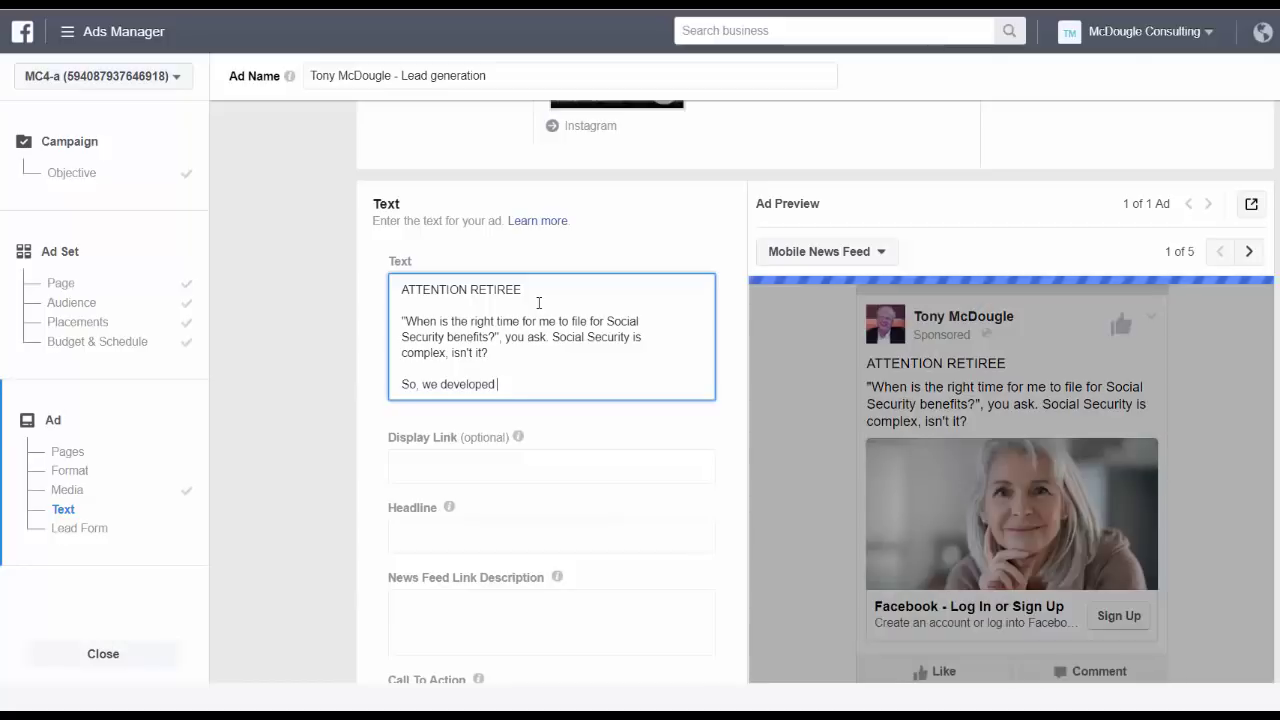
type("this FREE")
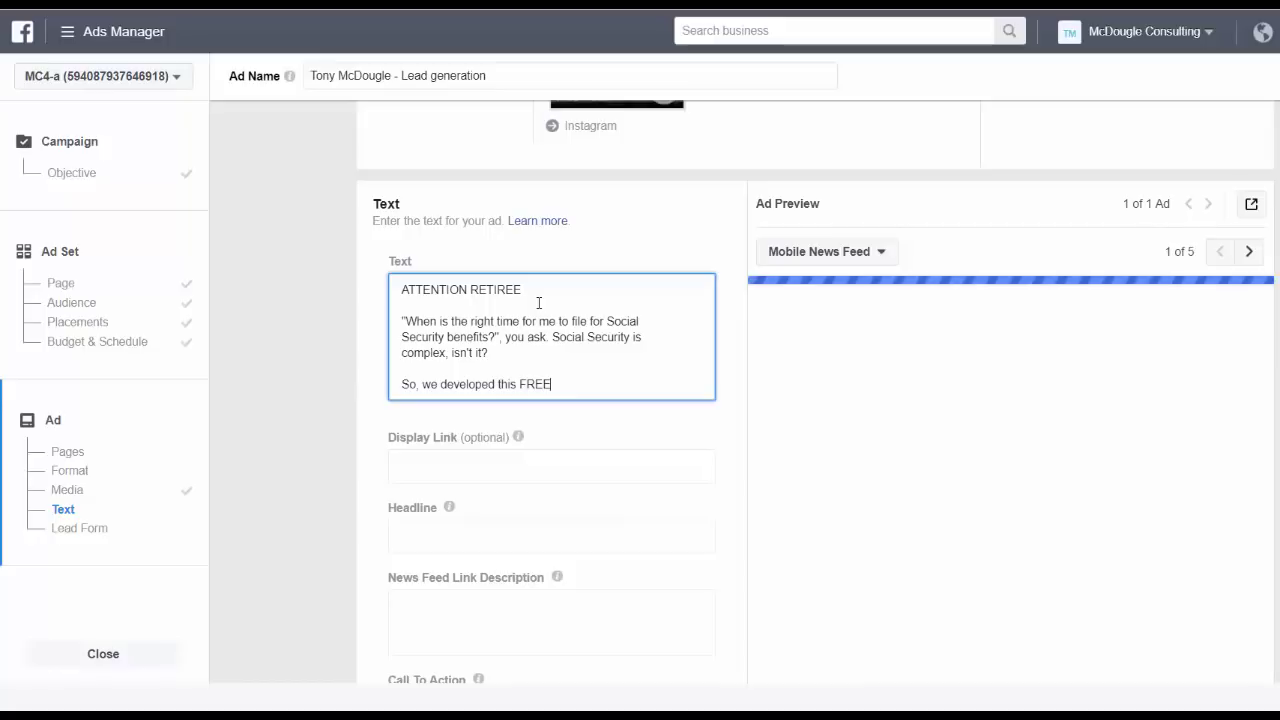
type(" checklist t")
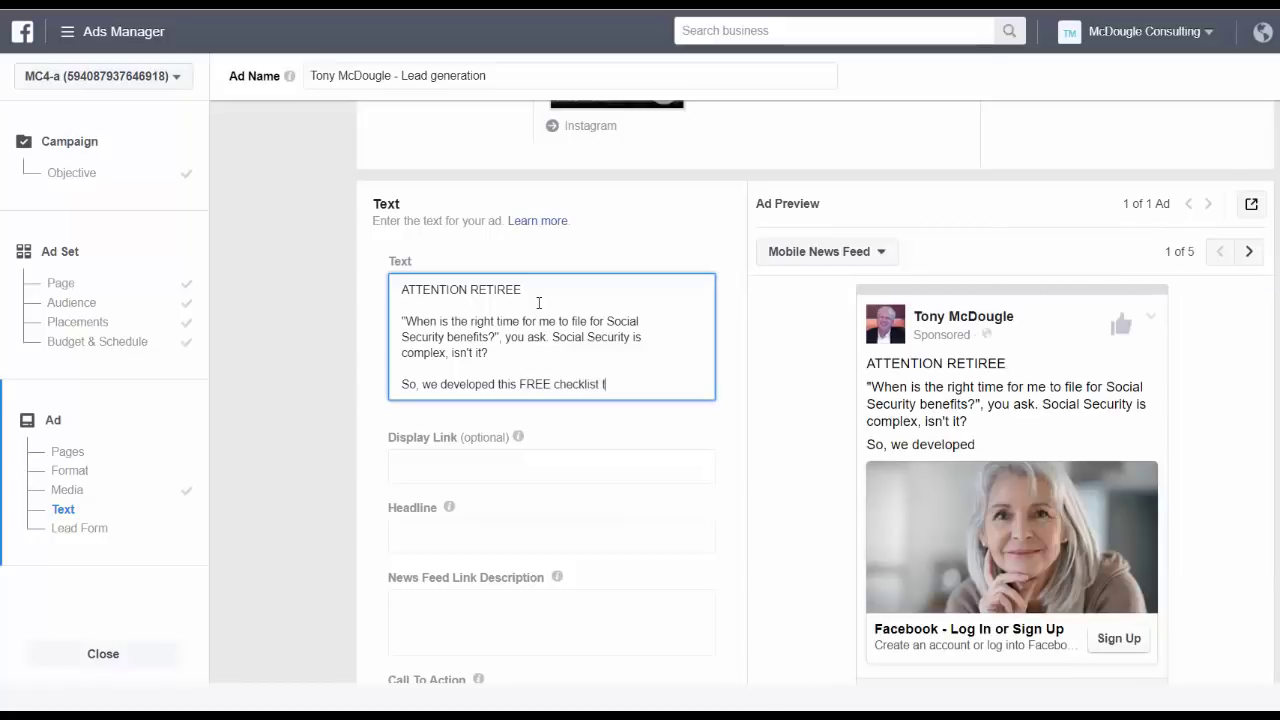
type("o help inve")
type("or")
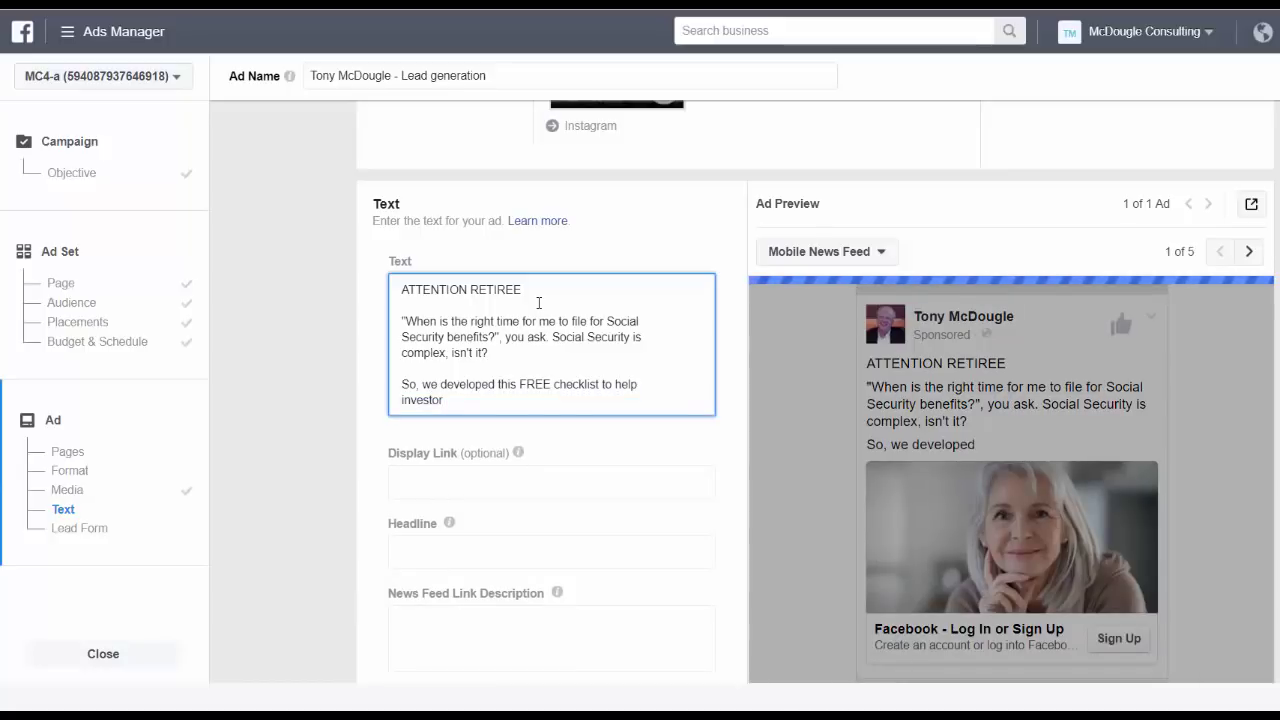
type(" learn to m")
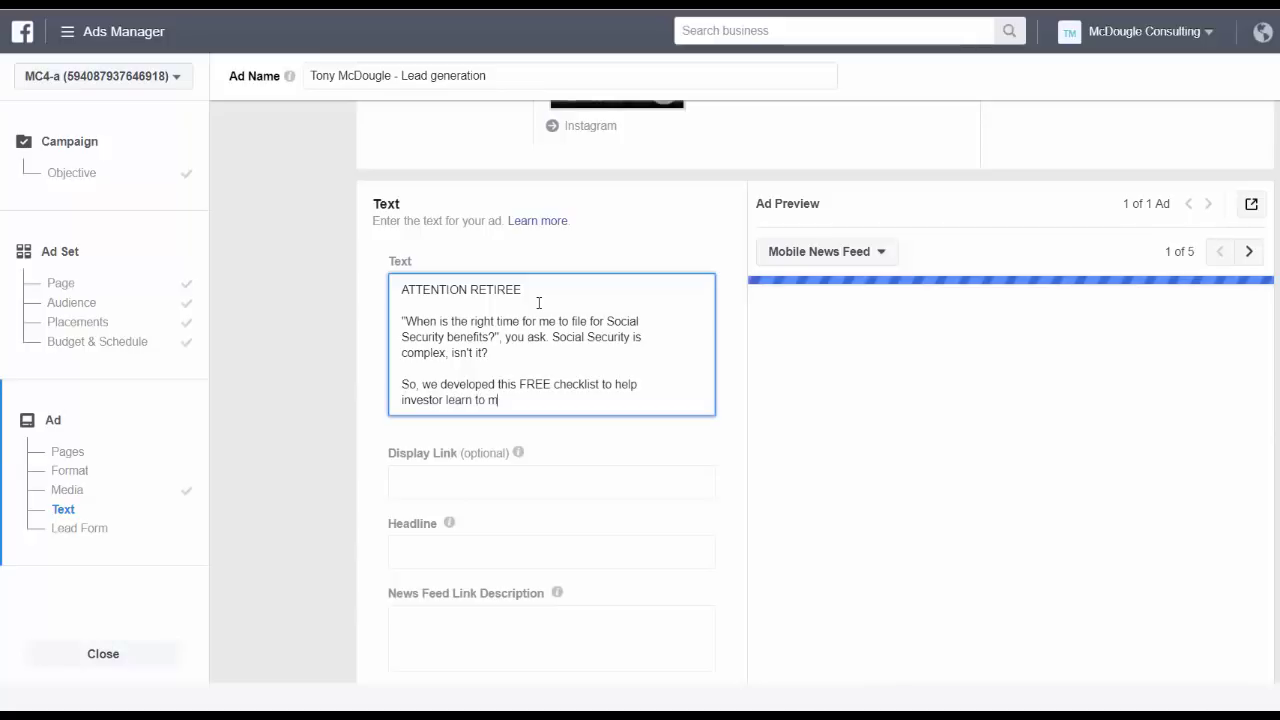
key("BackSpace")
key("BackSpace")
key("BackSpace")
key("BackSpace")
key("BackSpace")
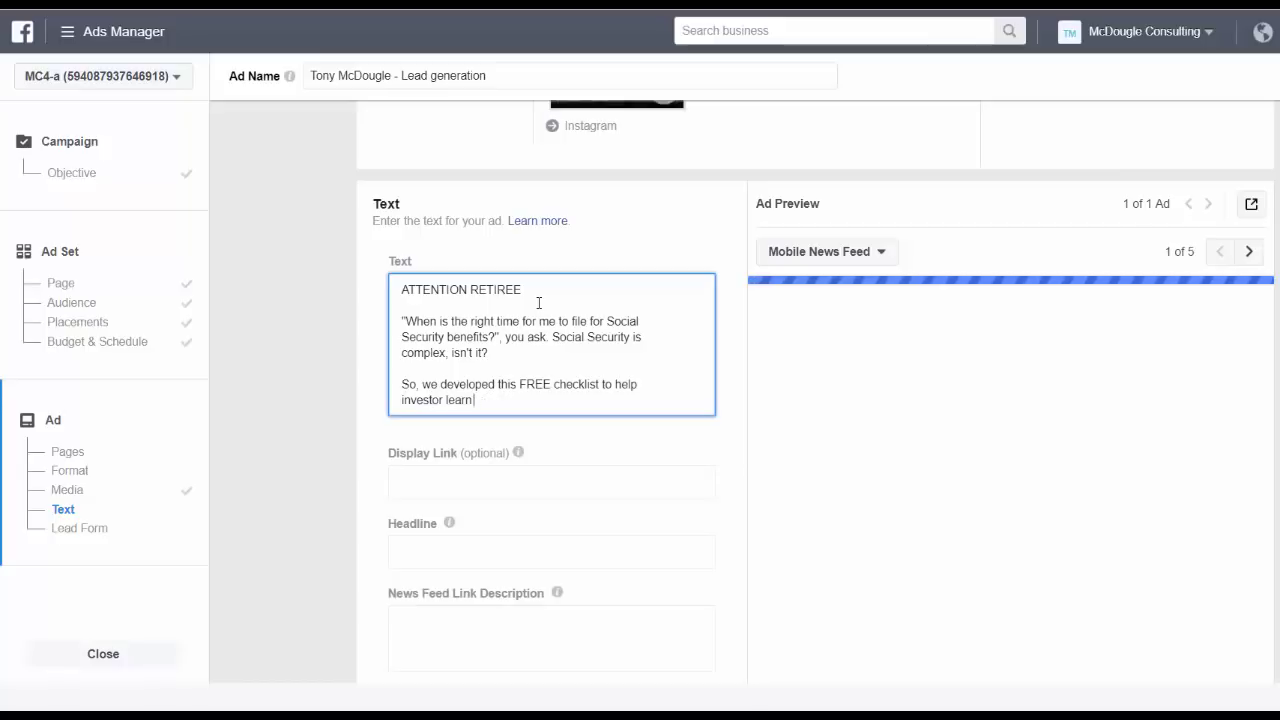
Step: Complete the third paragraph's sentence with "how to maximize their lifetime income from Social Security."
type("how")
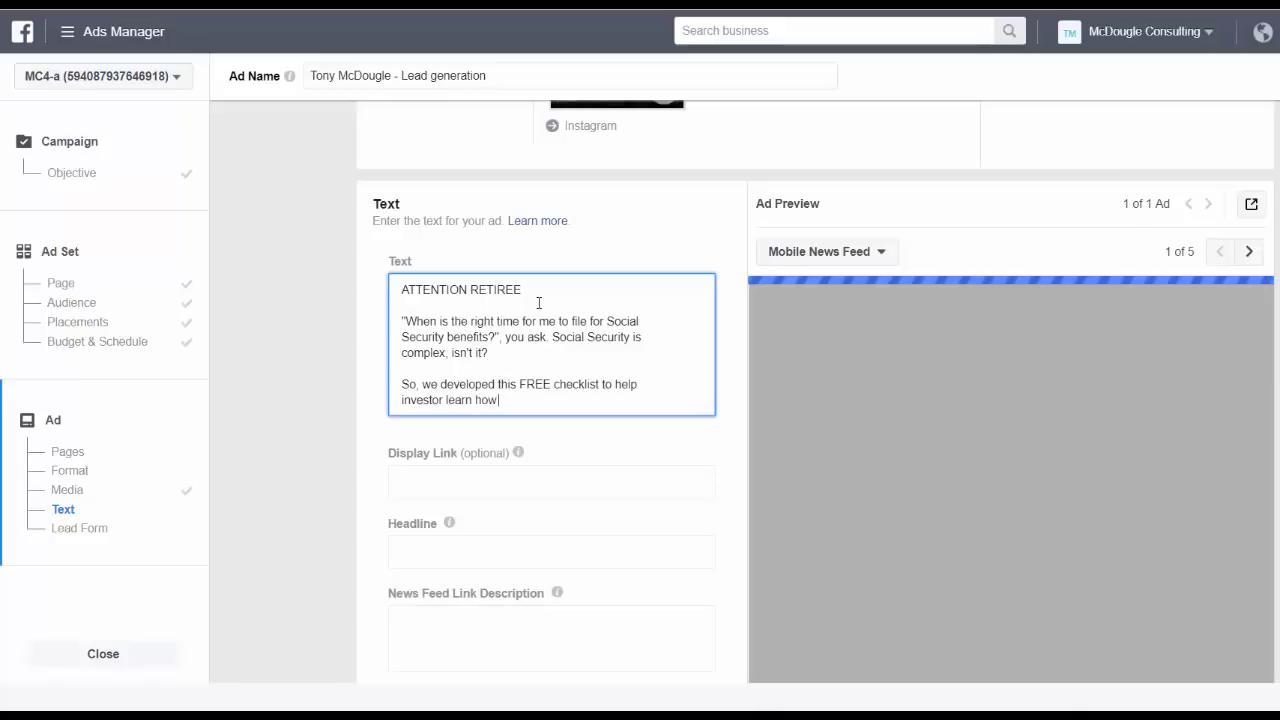
type(" to max")
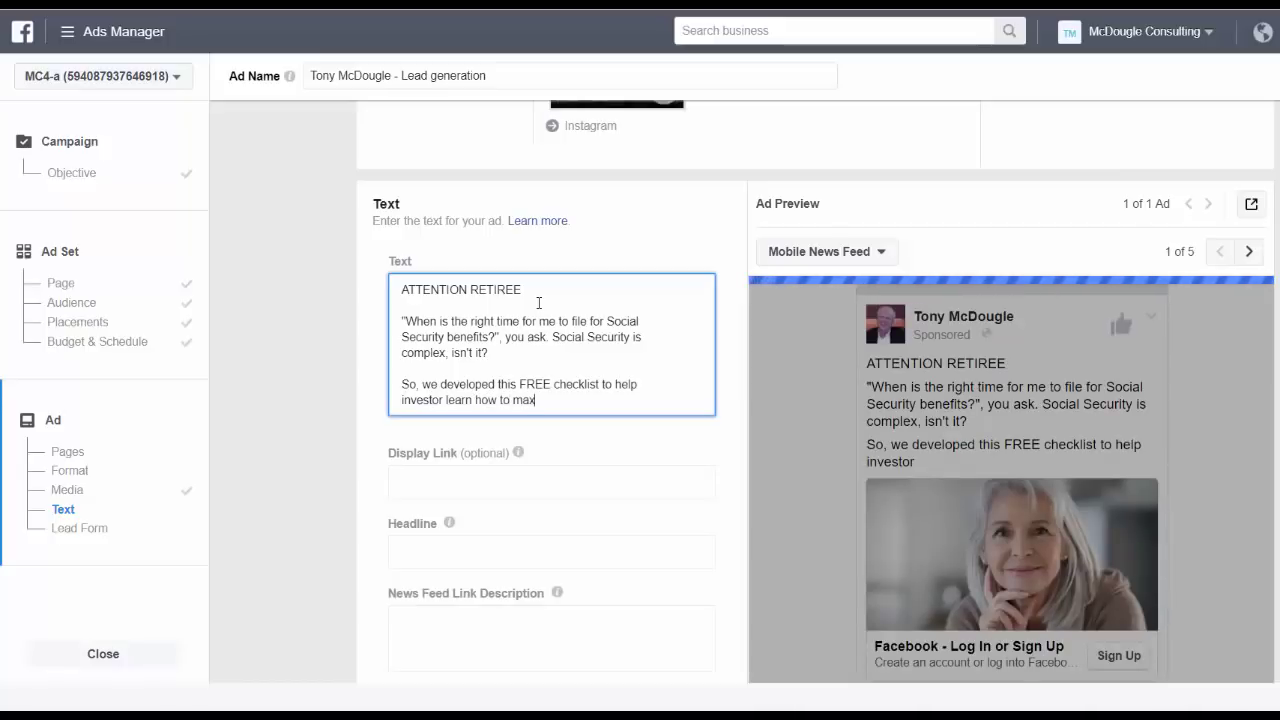
type("imize")
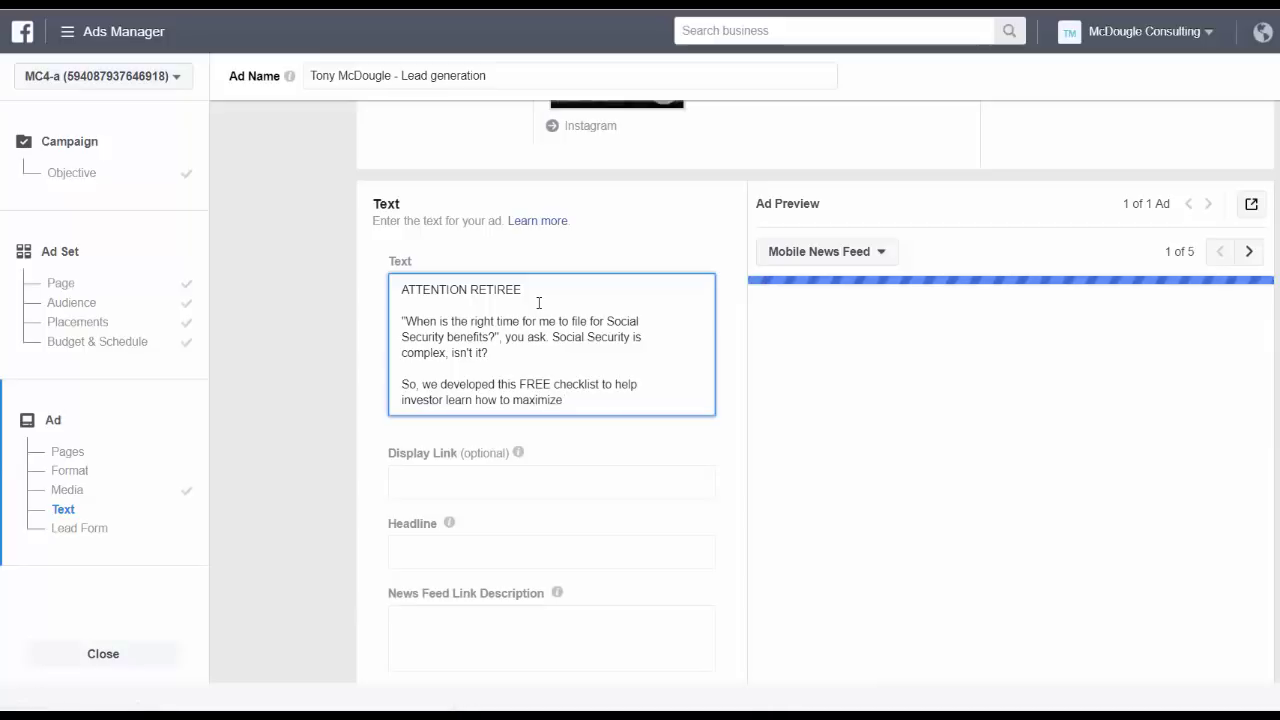
type(" their lifetime")
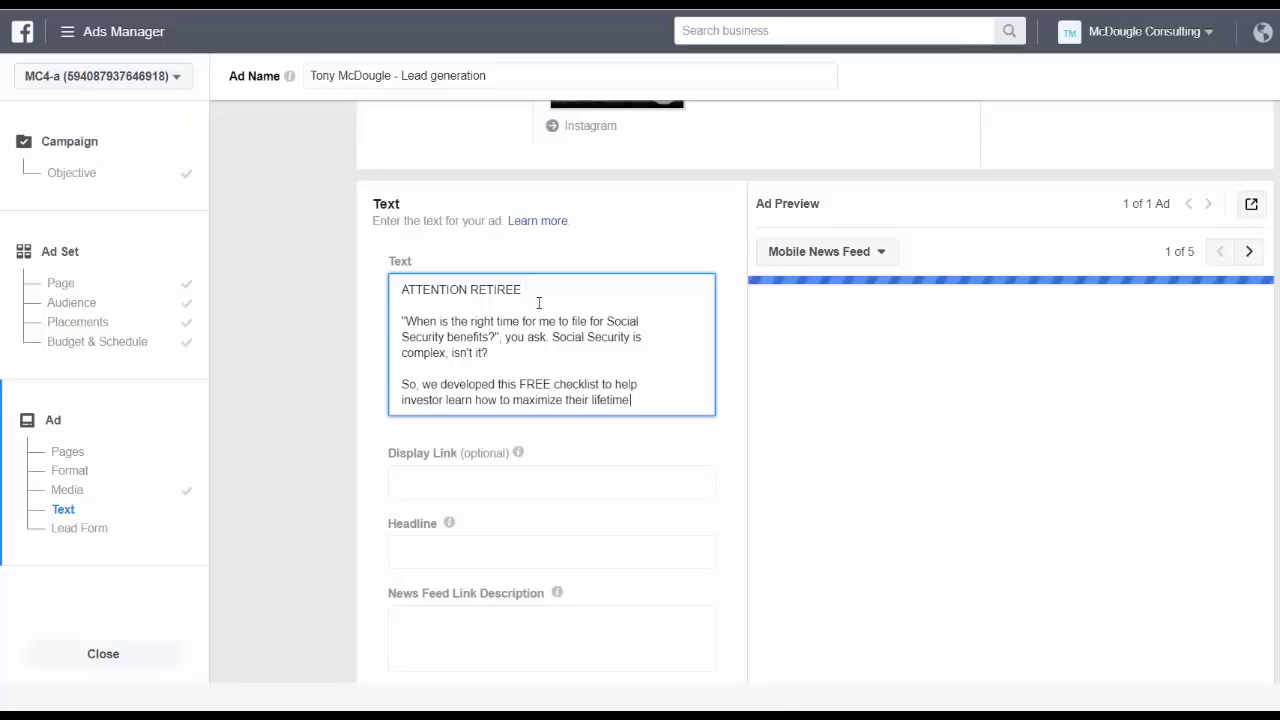
type(" income from")
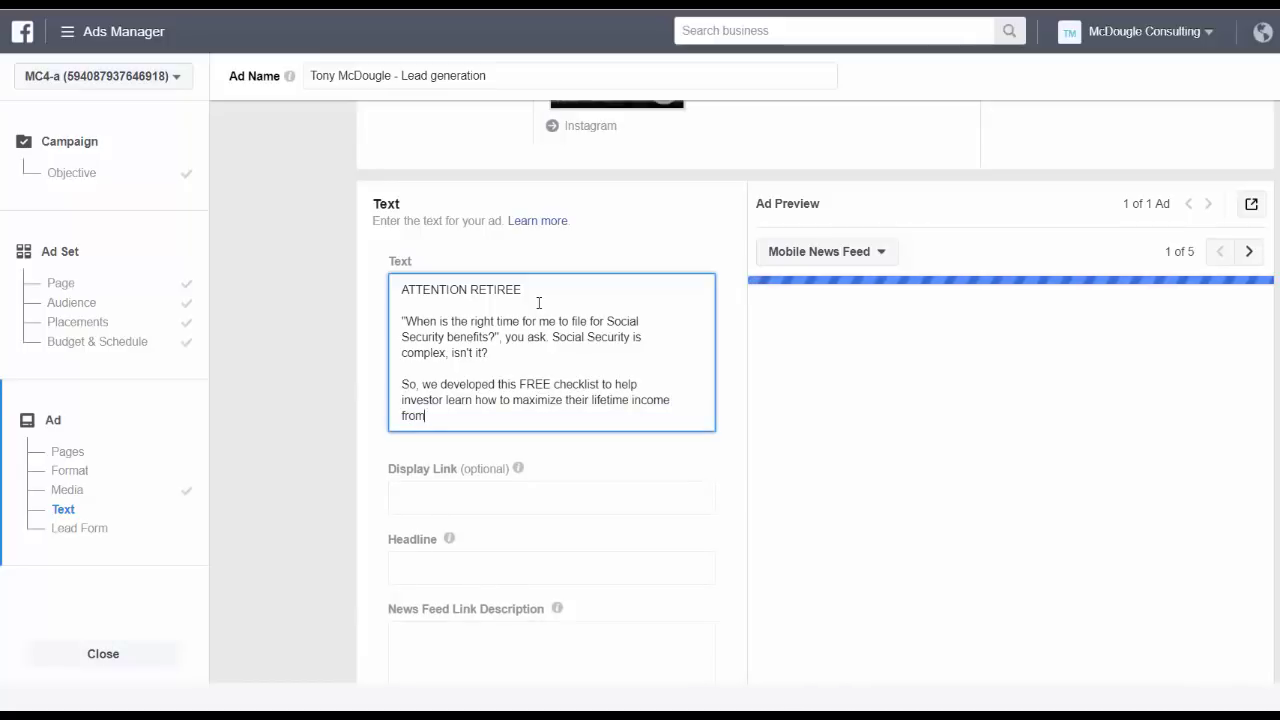
type(" Social")
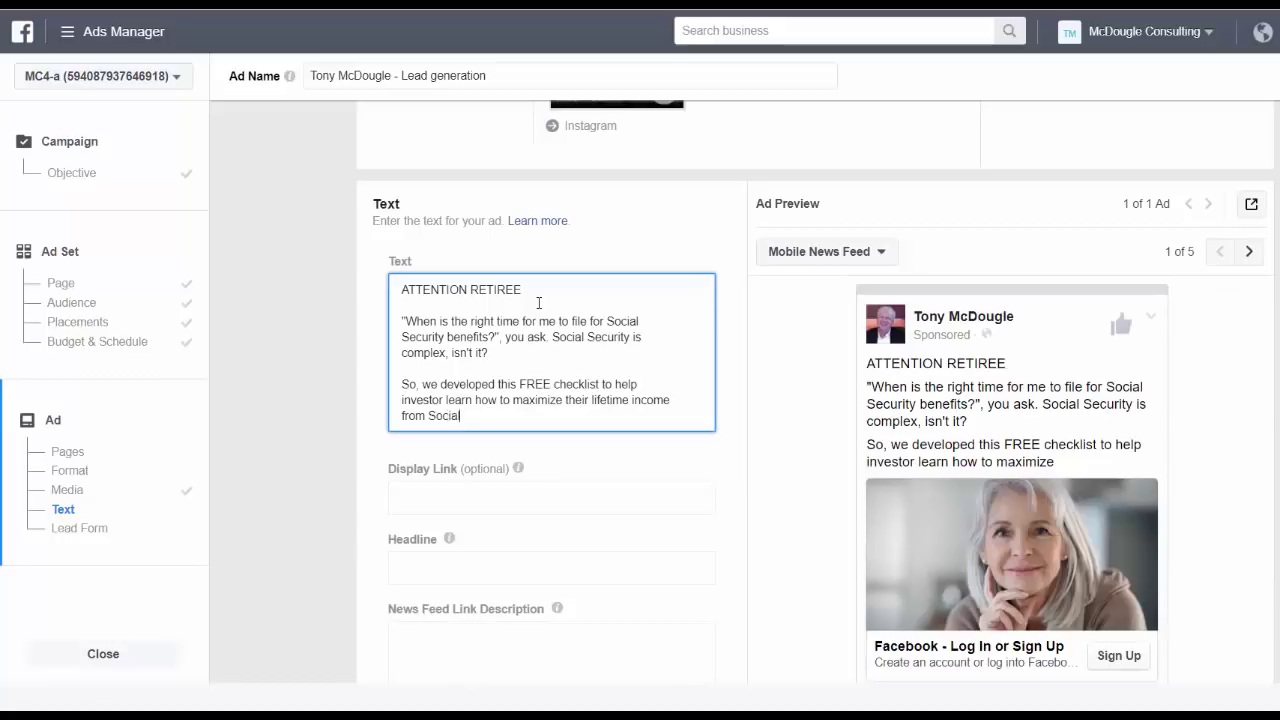
type(" Security.")
key("Return")
key("Return")
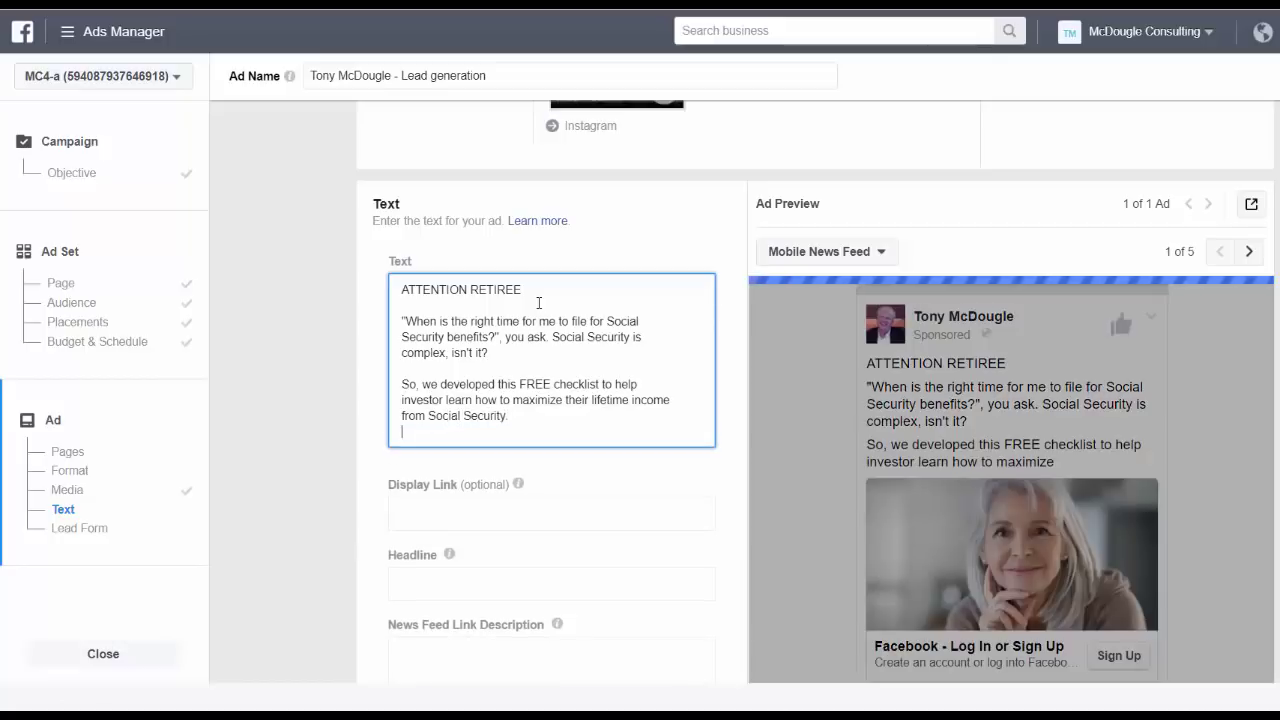
type("C")
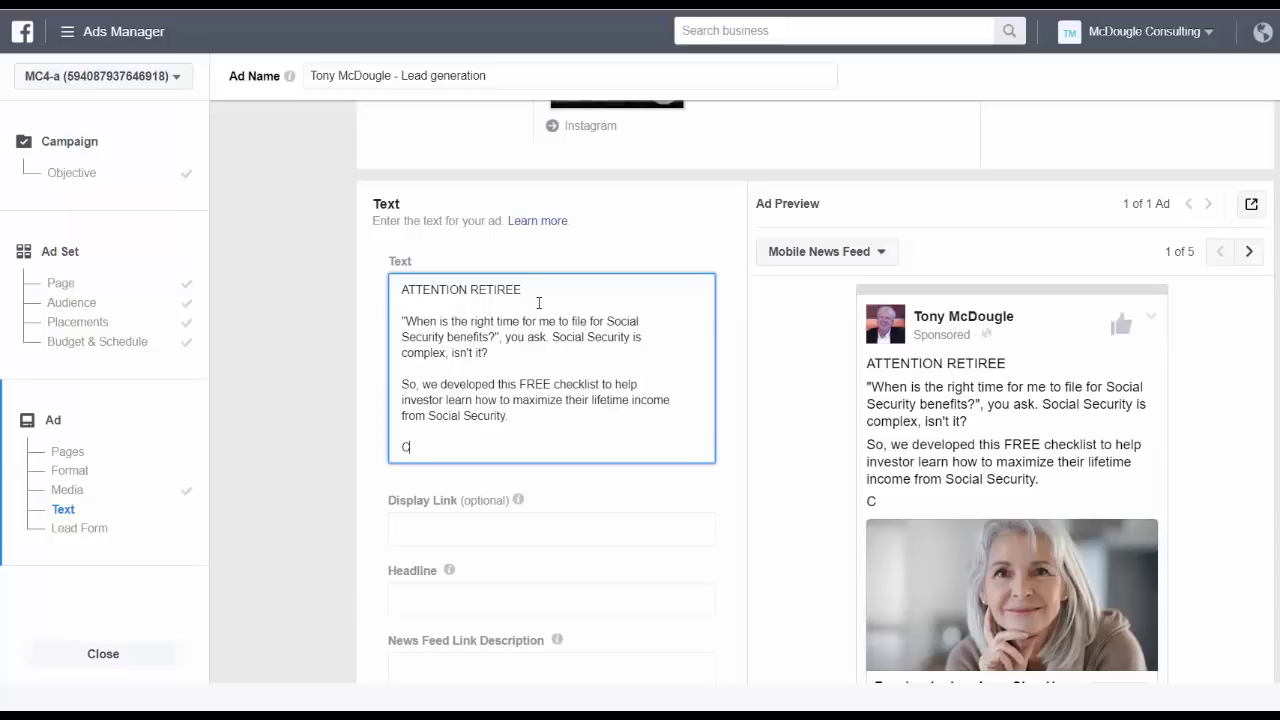
key("BackSpace")
key("BackSpace")
key("BackSpace")
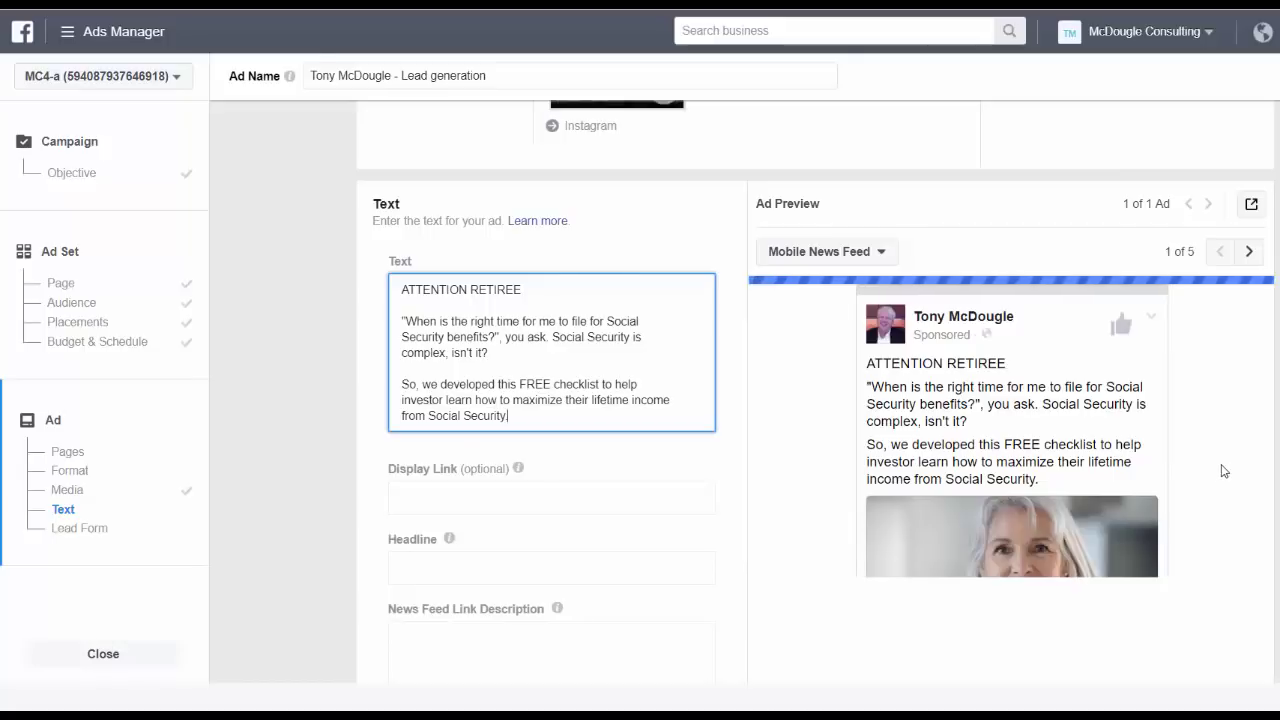
Step: Start a fourth paragraph in the ad text with the word "Click"
scroll(1222, 475, "down", 1)
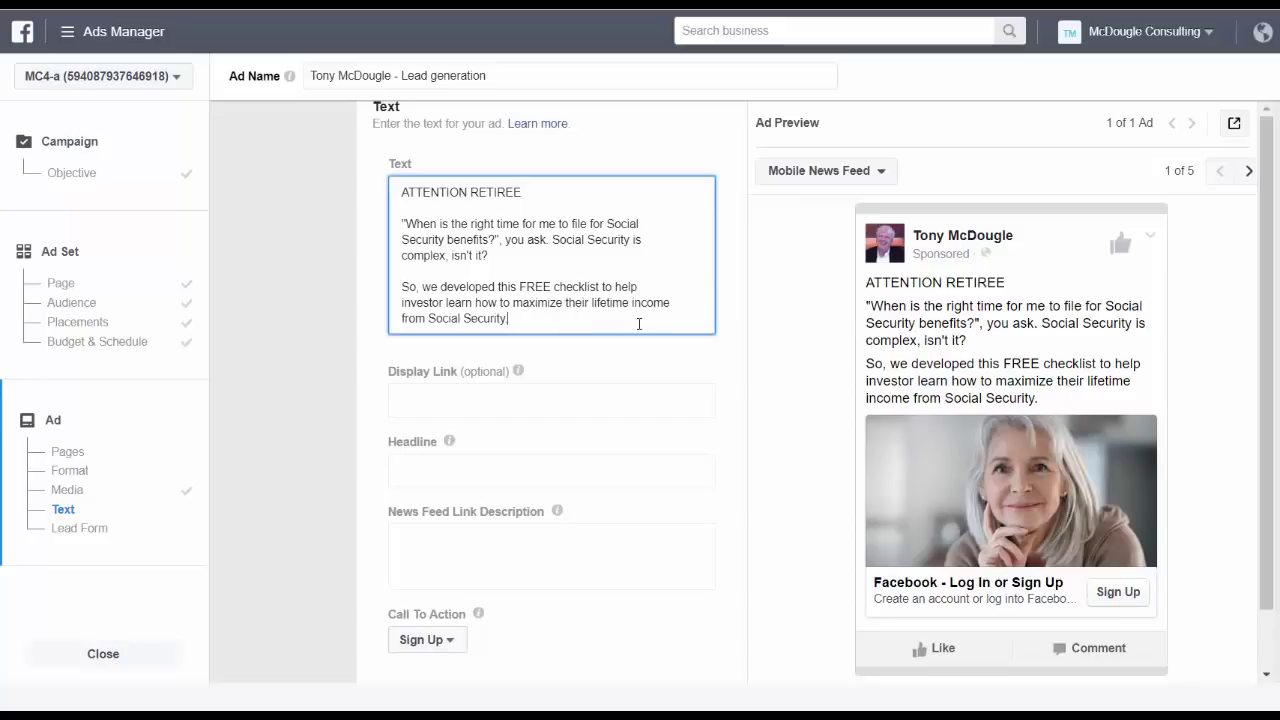
key("Return")
key("Return")
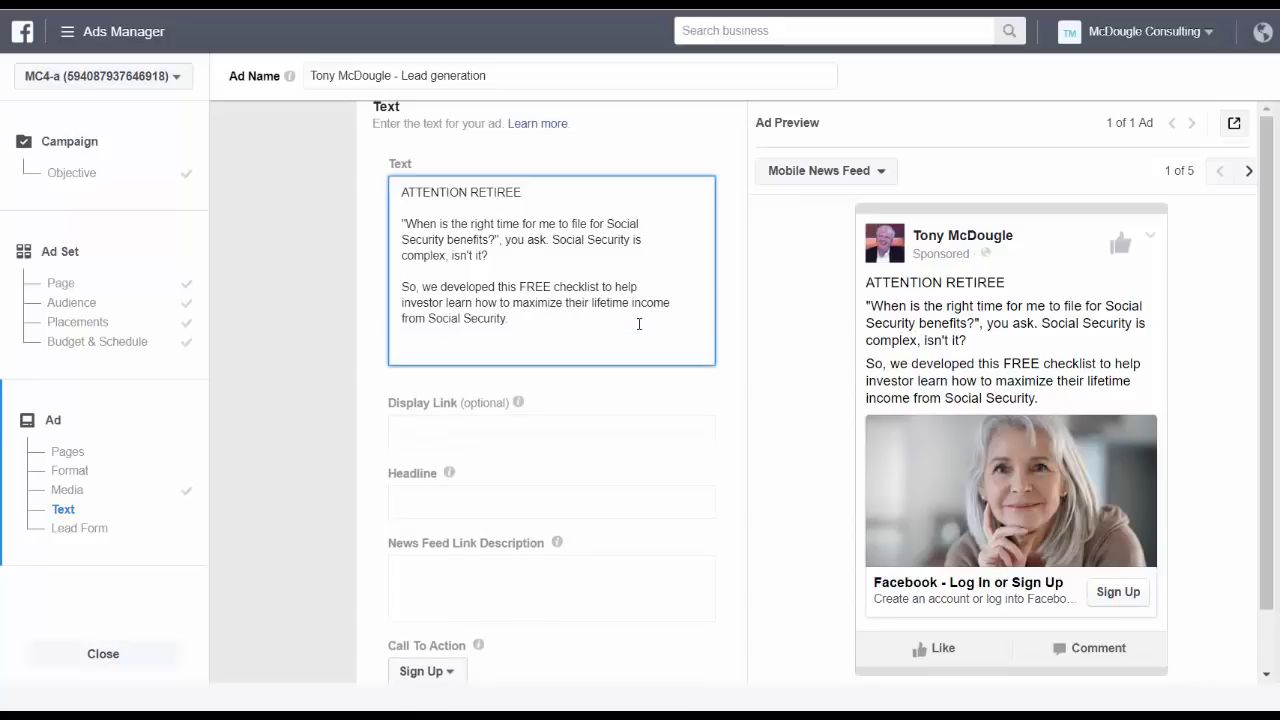
type("Clic the")
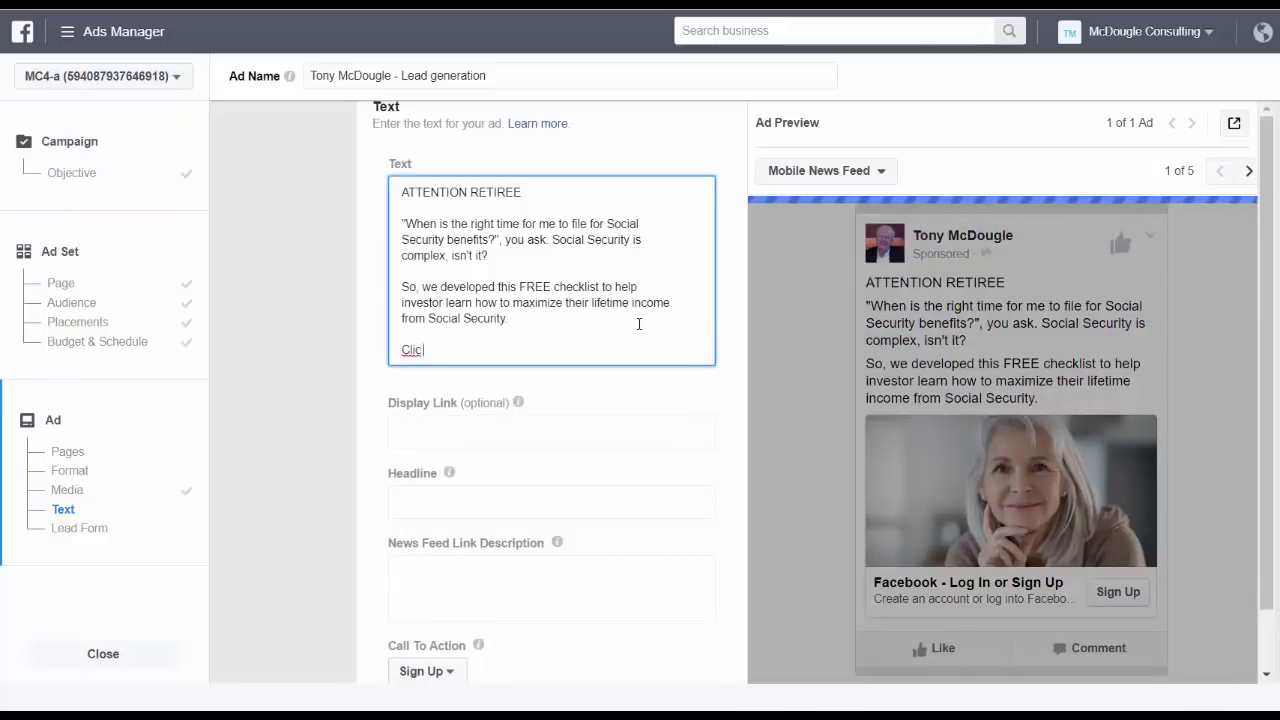
key("BackSpace")
key("BackSpace")
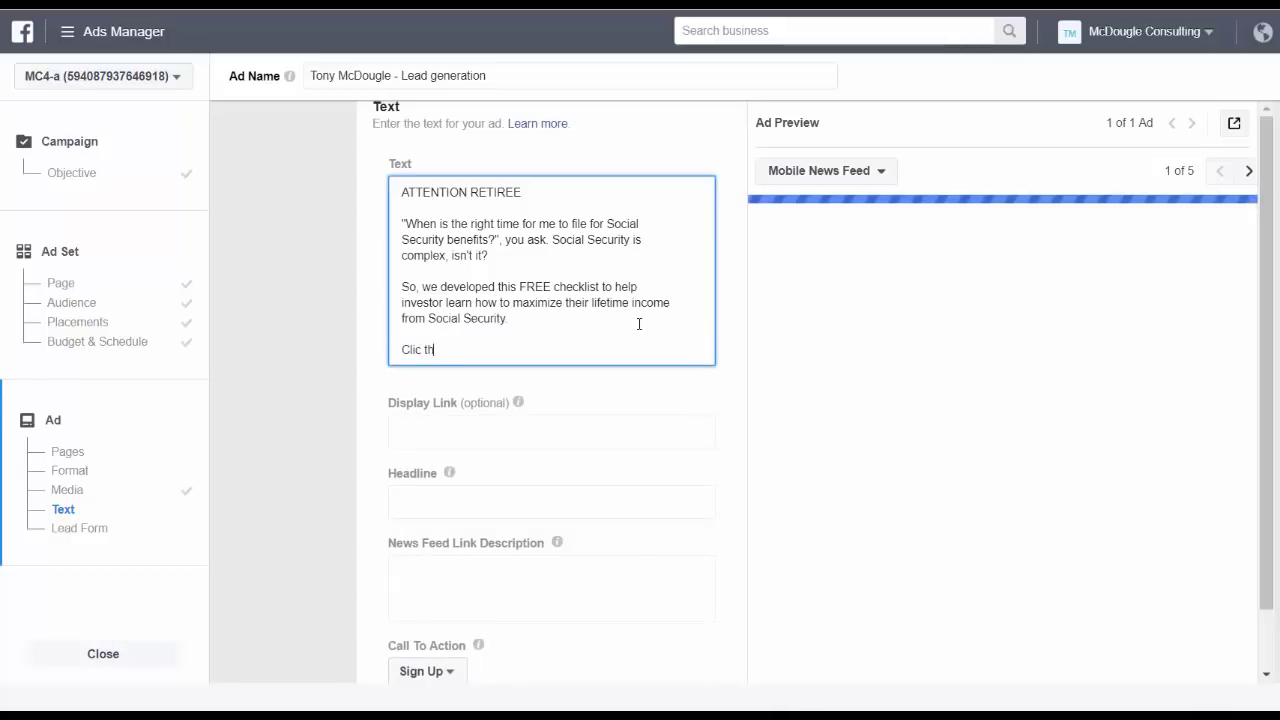
key("BackSpace")
key("BackSpace")
key("BackSpace")
key("BackSpace")
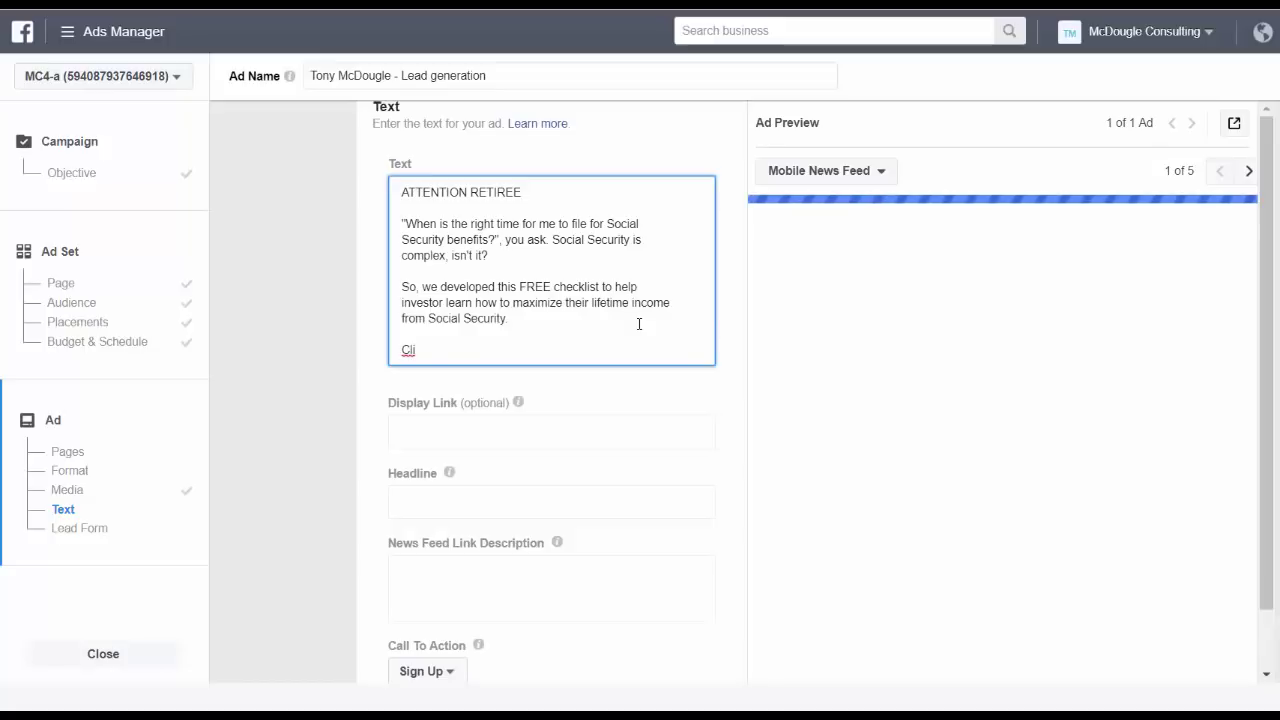
type("ck")
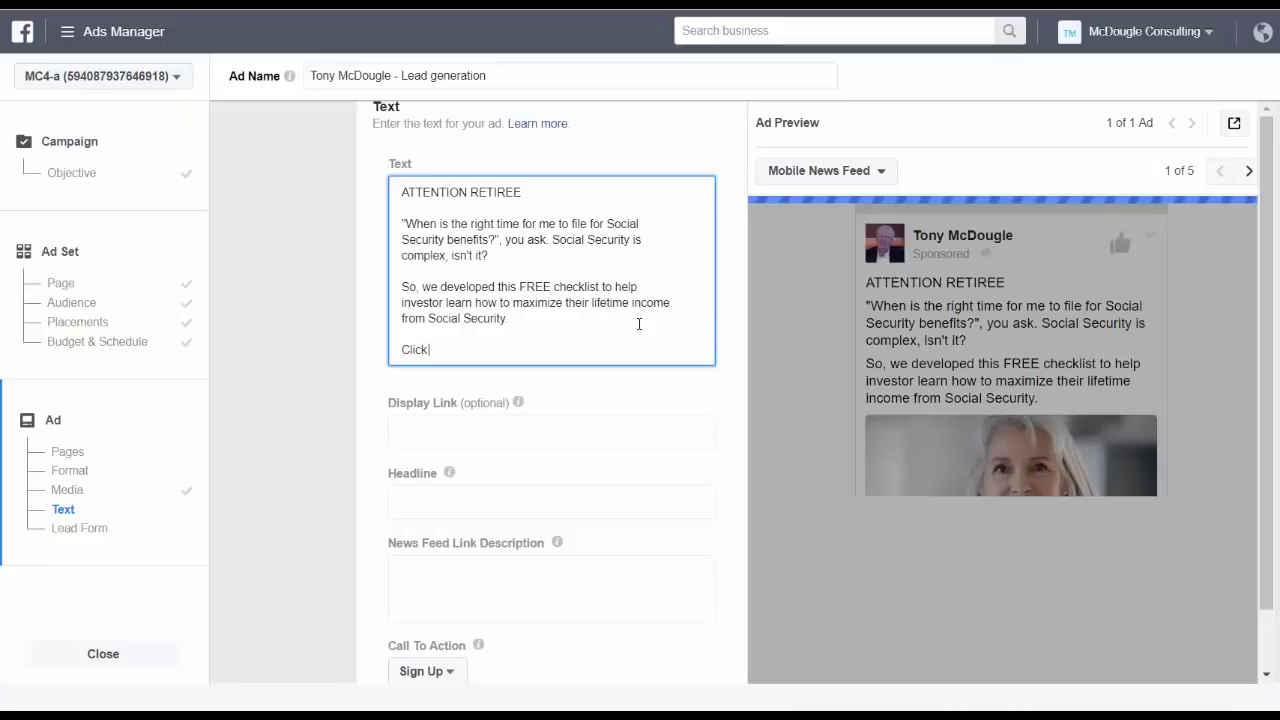
Step: Complete the fourth paragraph's sentence with "the button below to get this essential checklist today."
type(" the butto")
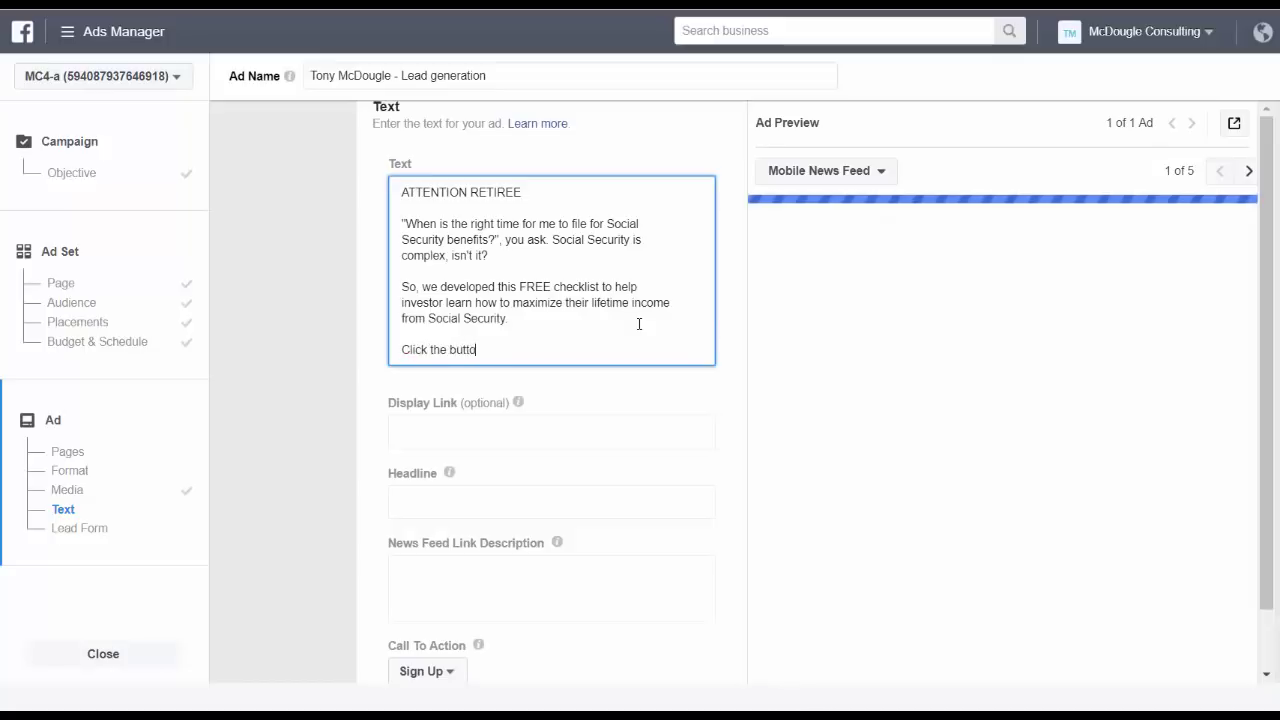
type("n below to get this")
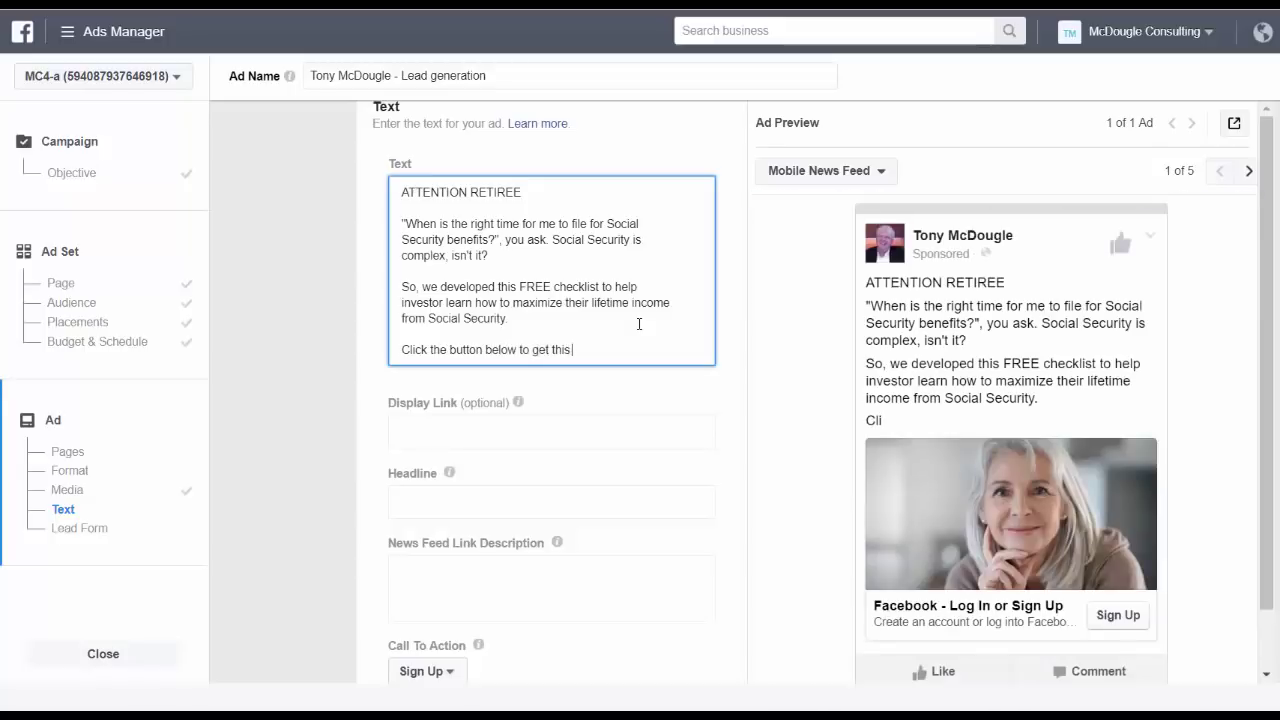
type(" essential")
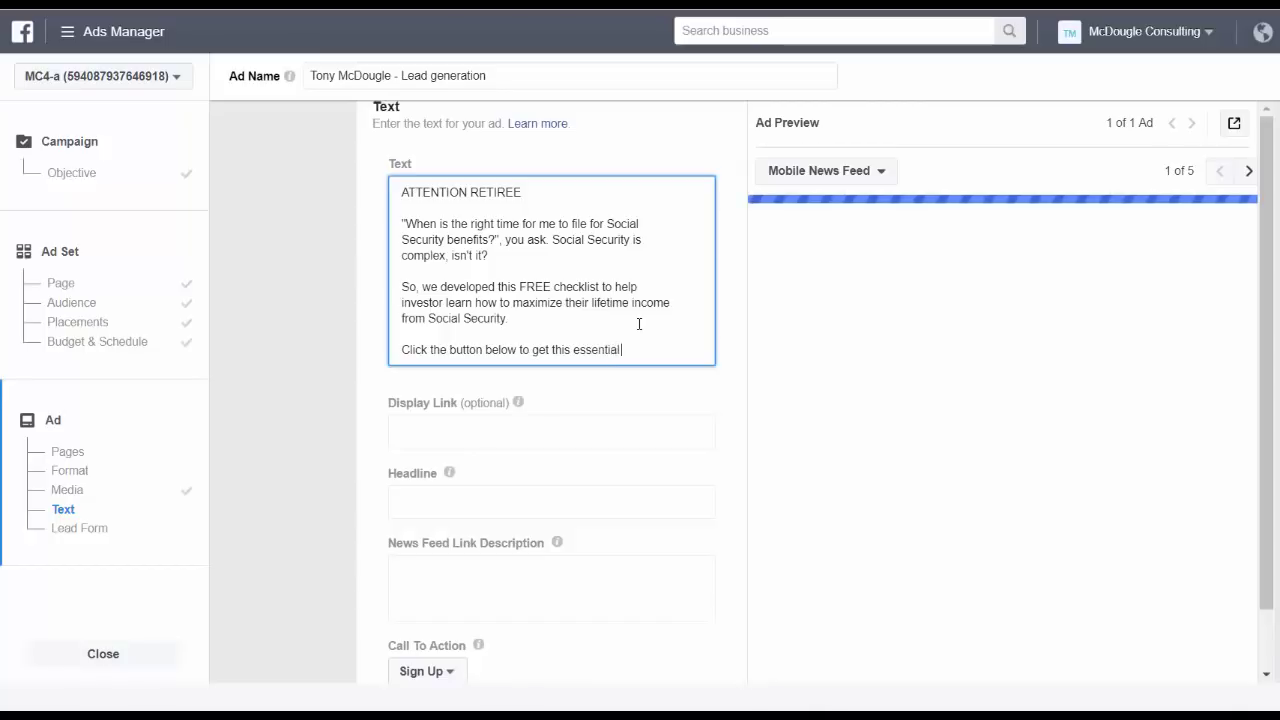
type(" c")
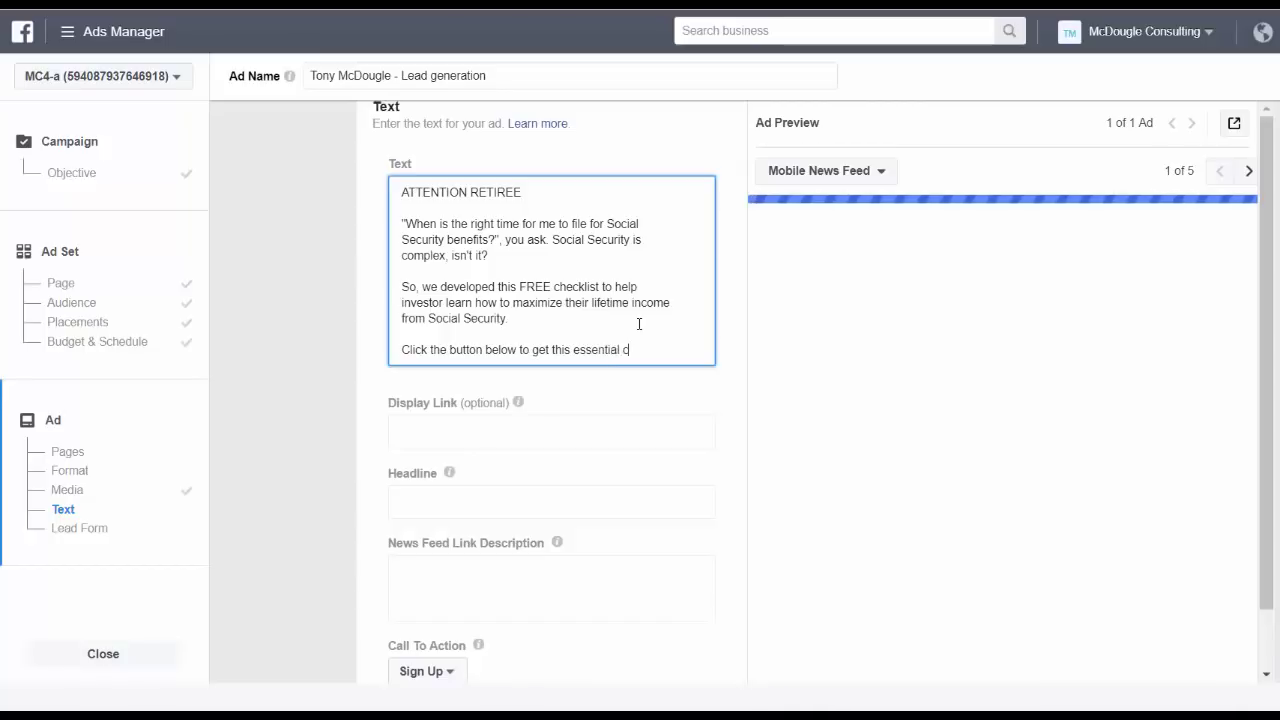
type("hecklist today.")
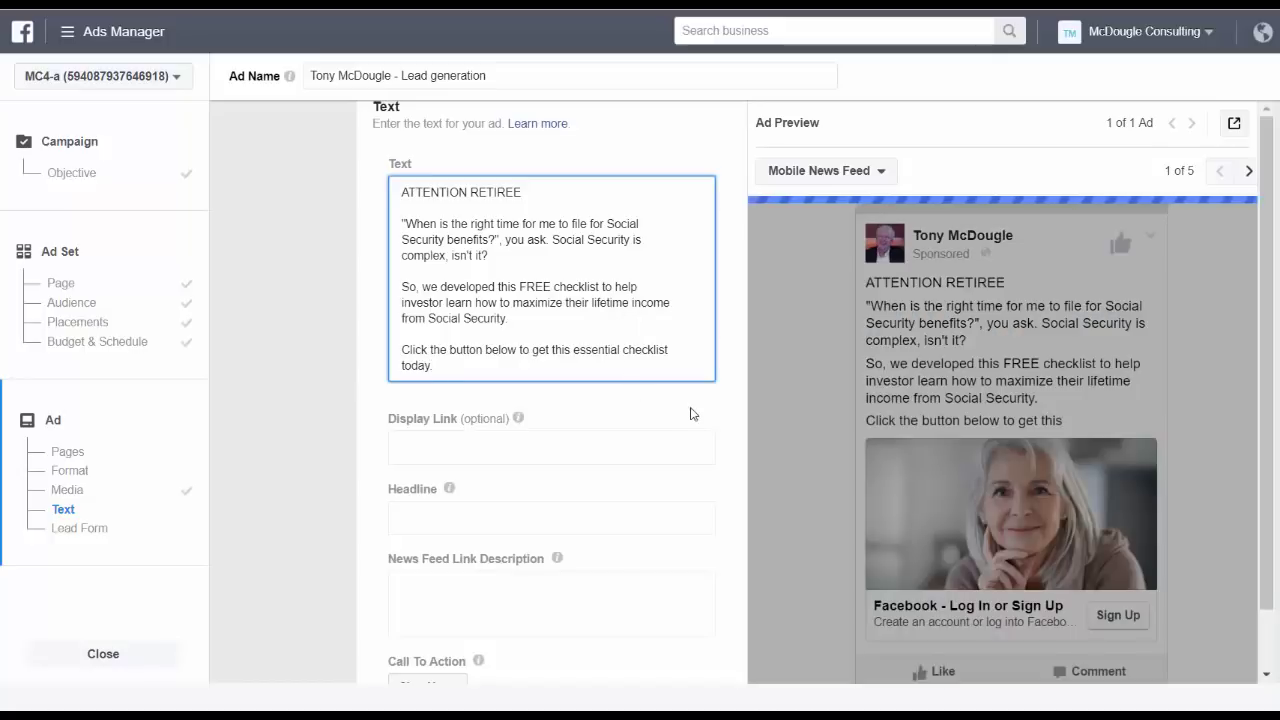
left_click(694, 407)
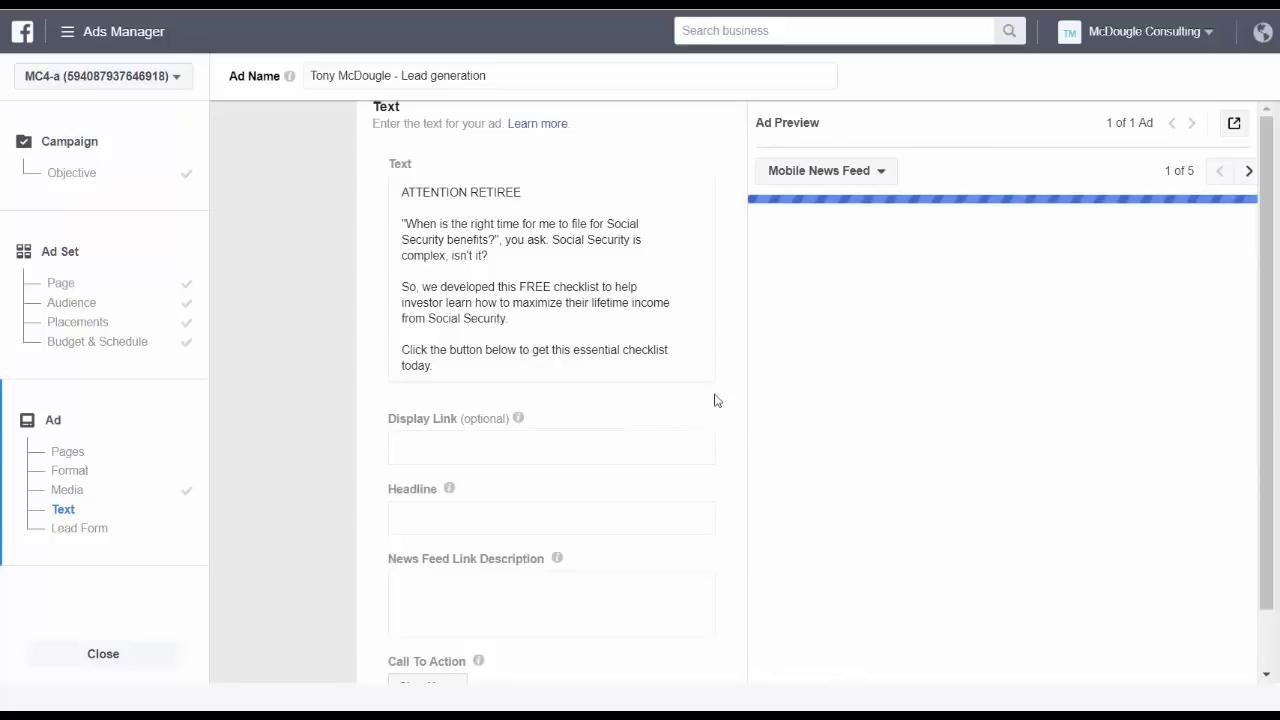
Step: Begin the ad headline with "6 Critical", correcting the spelling of the second word
scroll(714, 400, "down", 2)
left_click(495, 321)
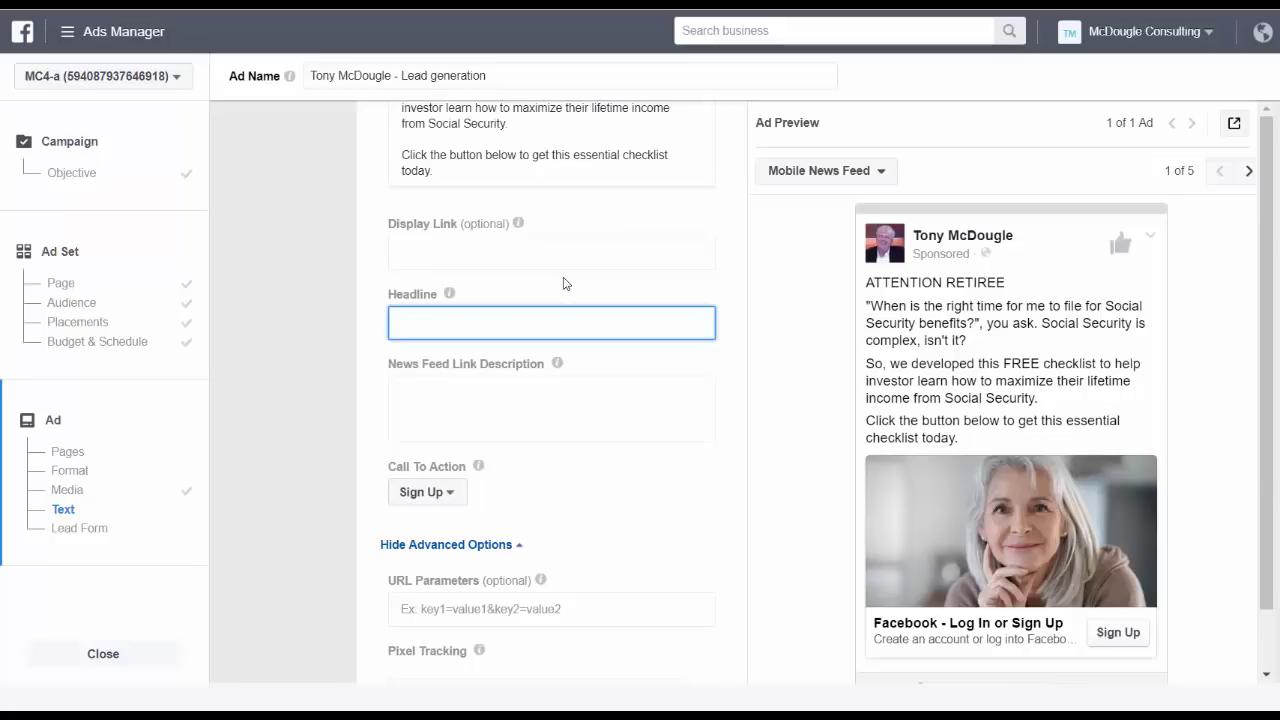
type("6 Critcal")
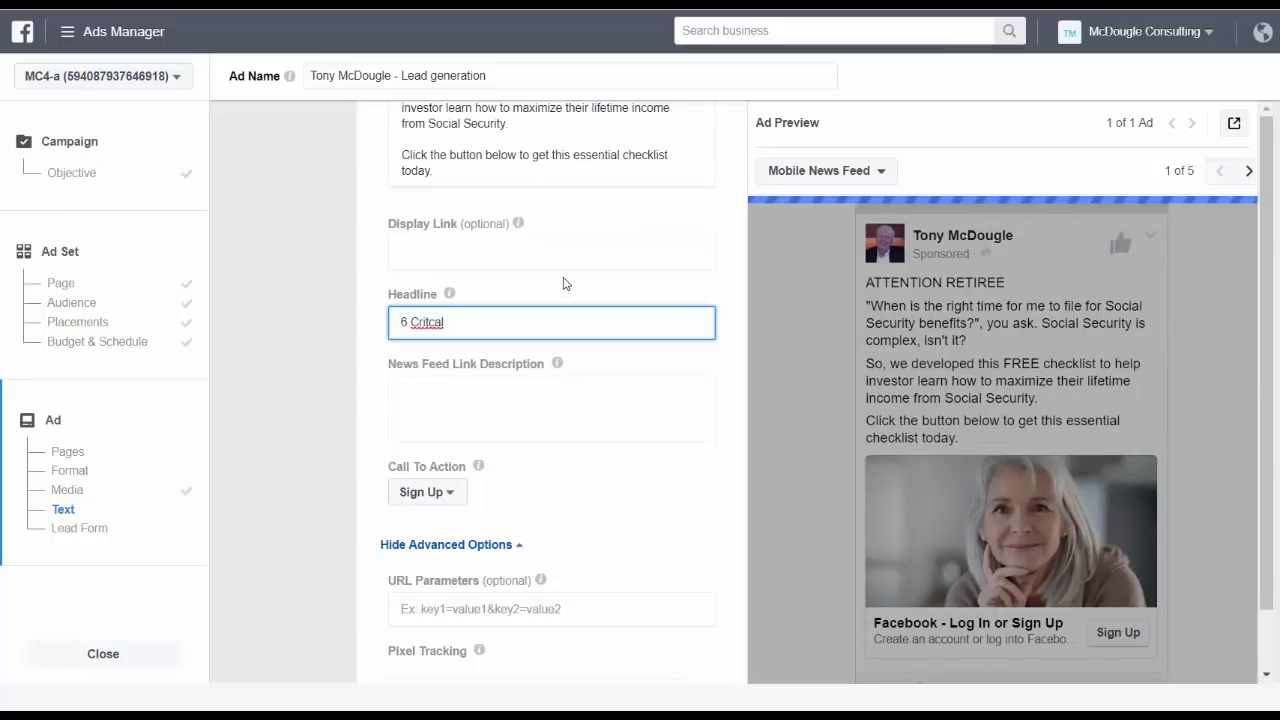
key("BackSpace")
key("BackSpace")
key("BackSpace")
key("BackSpace")
key("BackSpace")
type("itiacl")
right_click(428, 322)
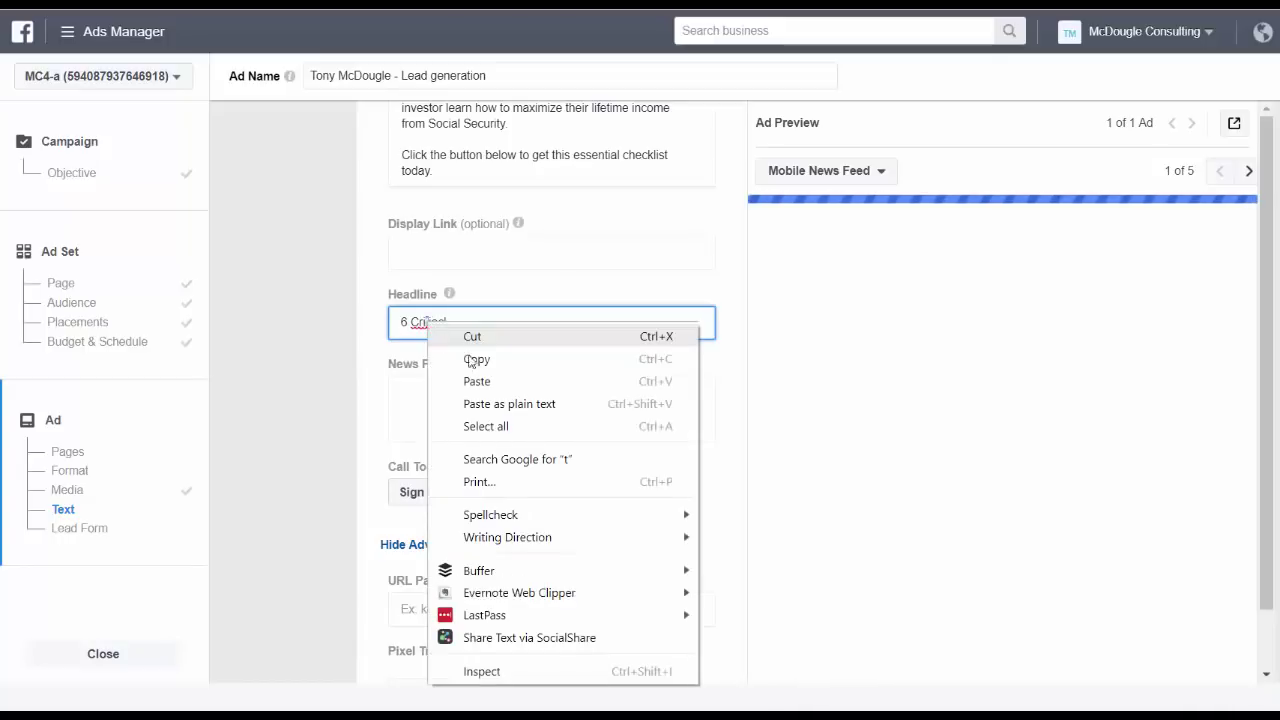
left_click(376, 338)
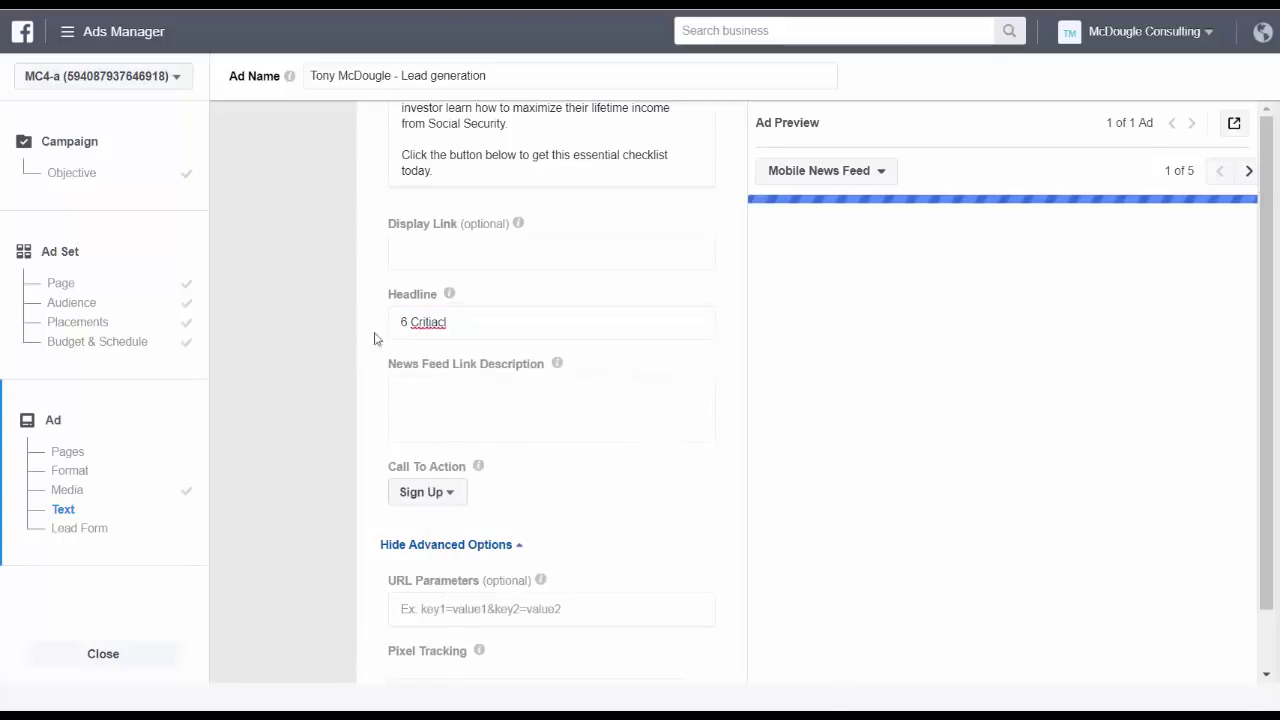
right_click(427, 325)
left_click(478, 339)
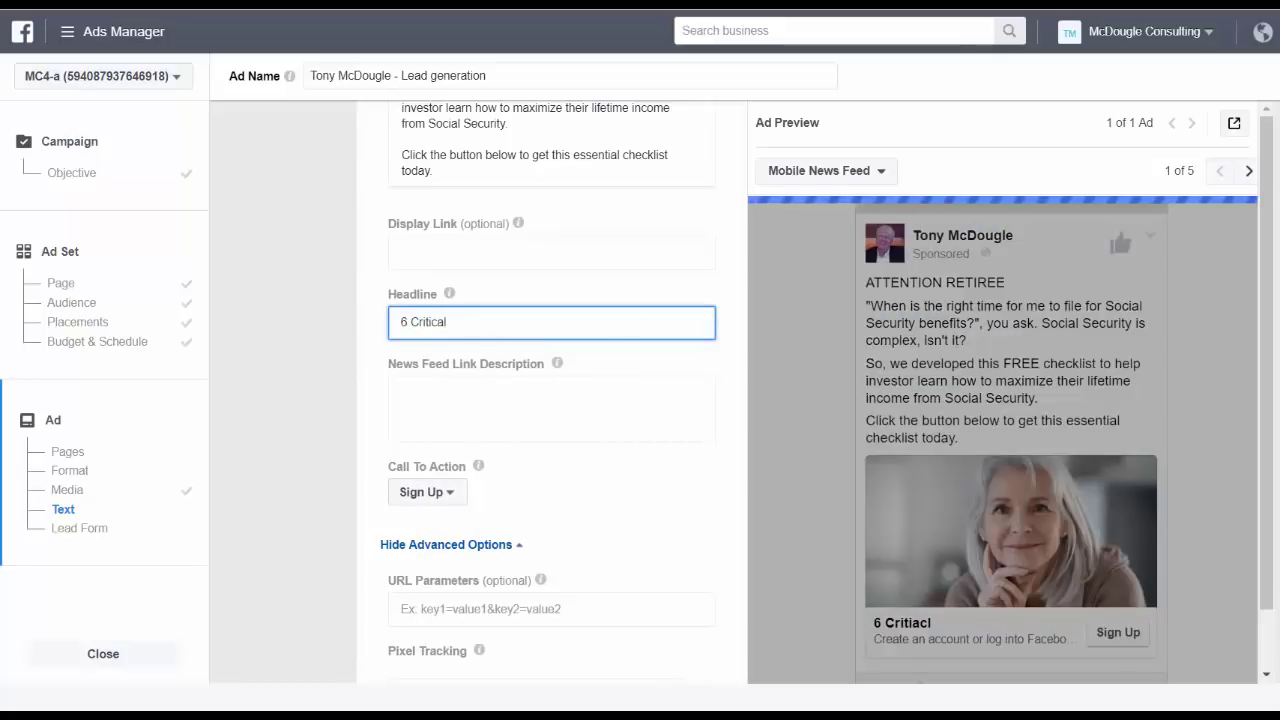
Step: Complete the headline with "Social Security Facts Retirees Must Know", correcting the spelling of "Security"
type("Social")
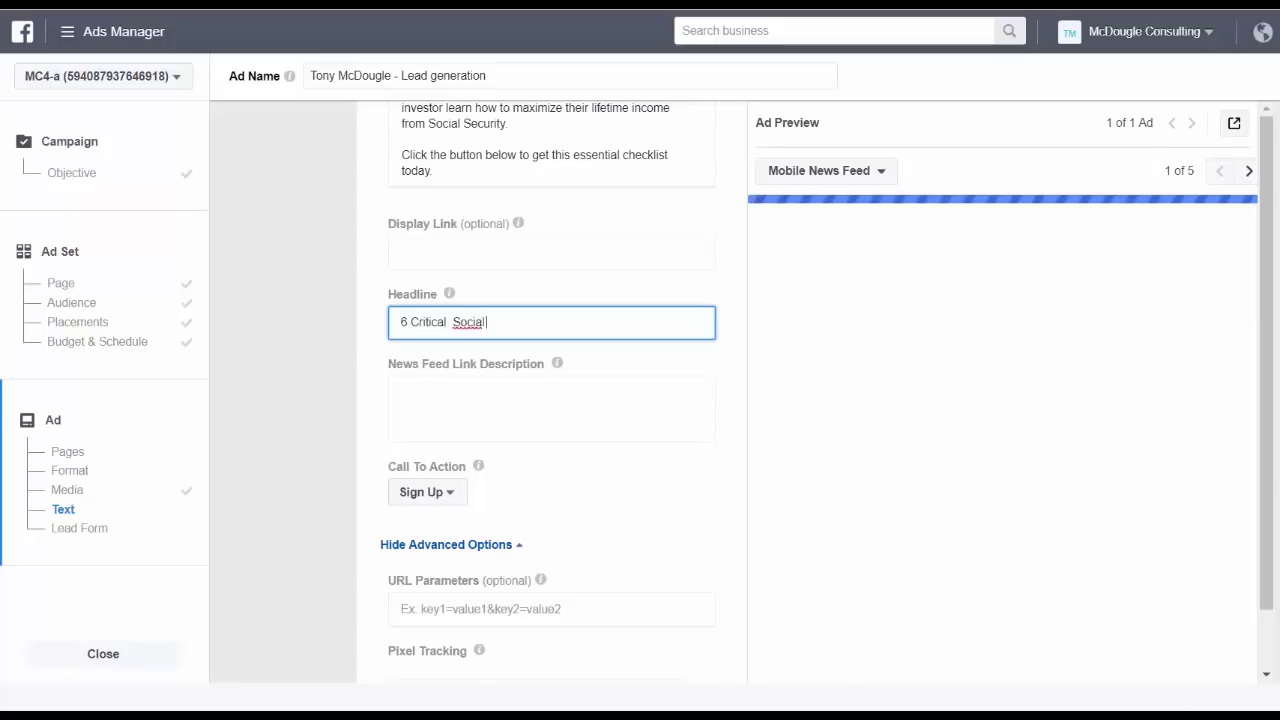
type(" Secutiy")
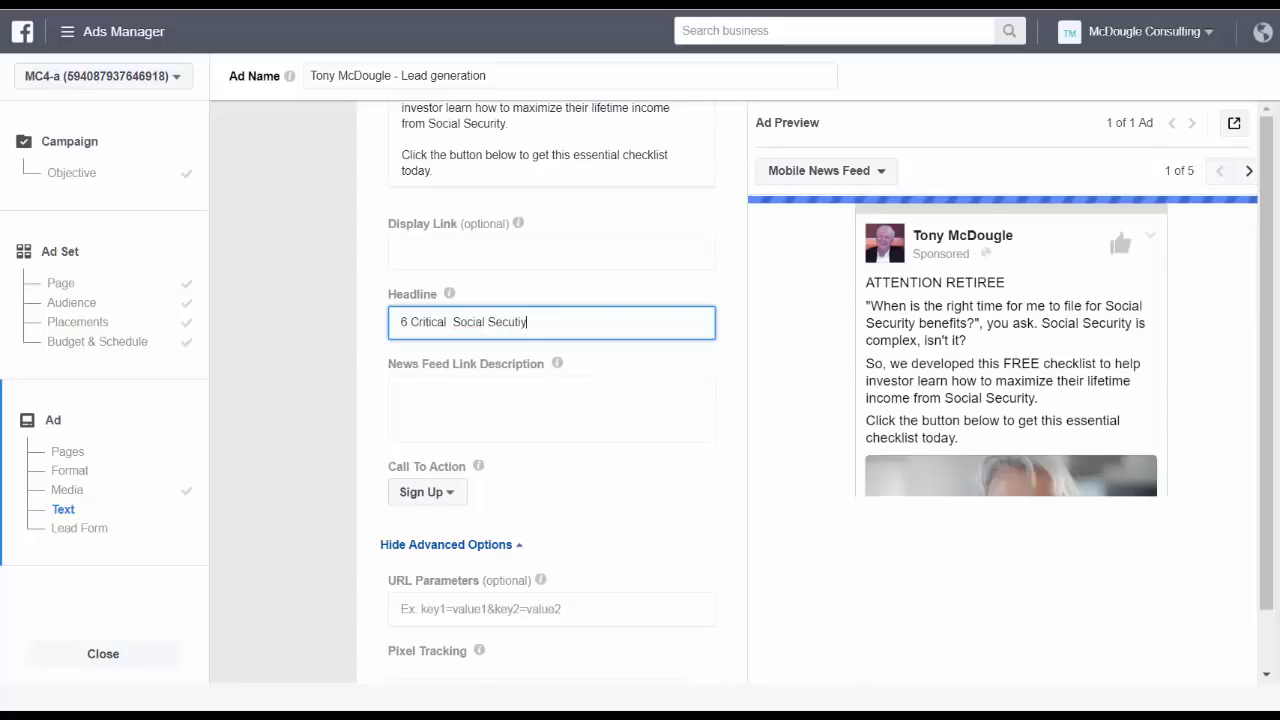
type(" Facts")
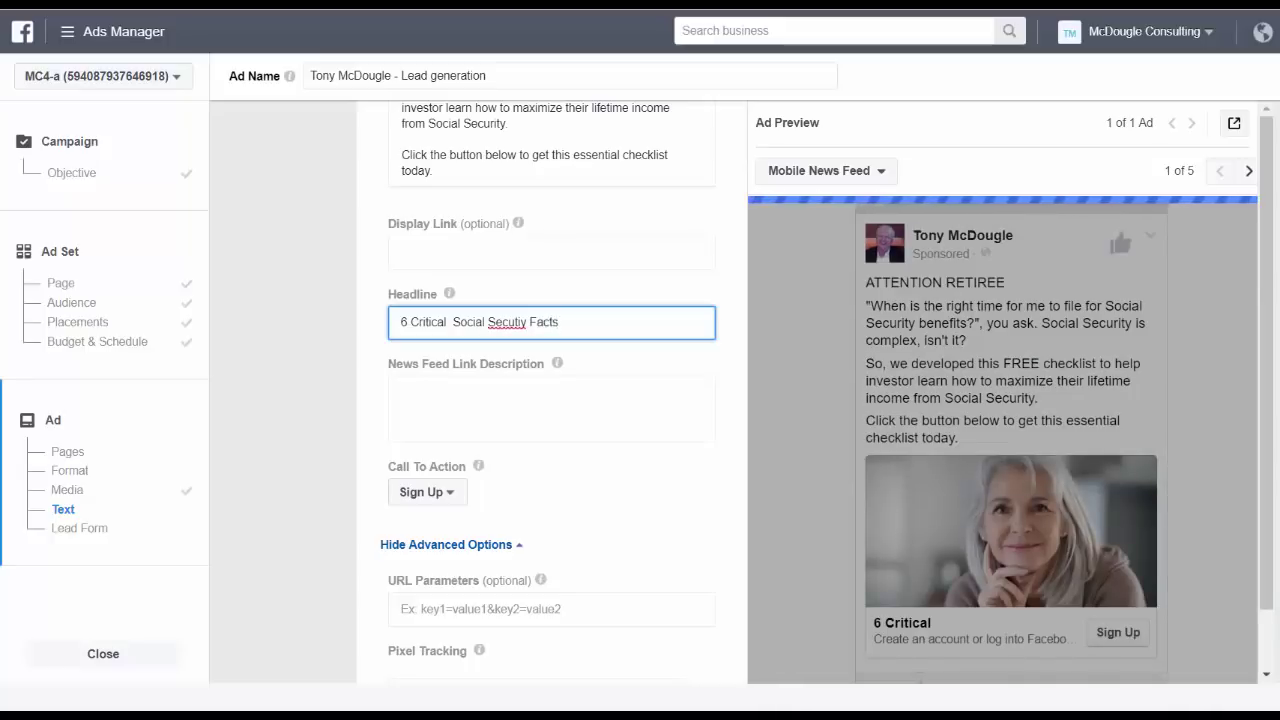
type(" REtire")
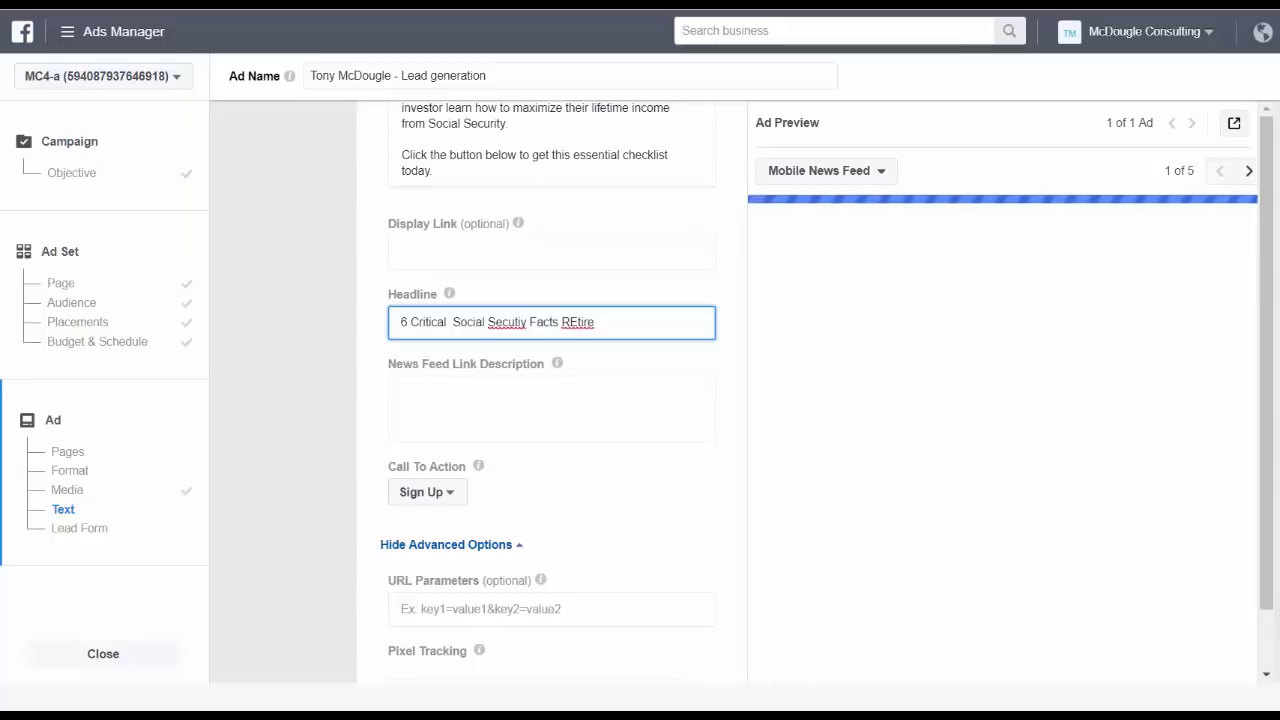
key("BackSpace")
key("BackSpace")
key("BackSpace")
key("BackSpace")
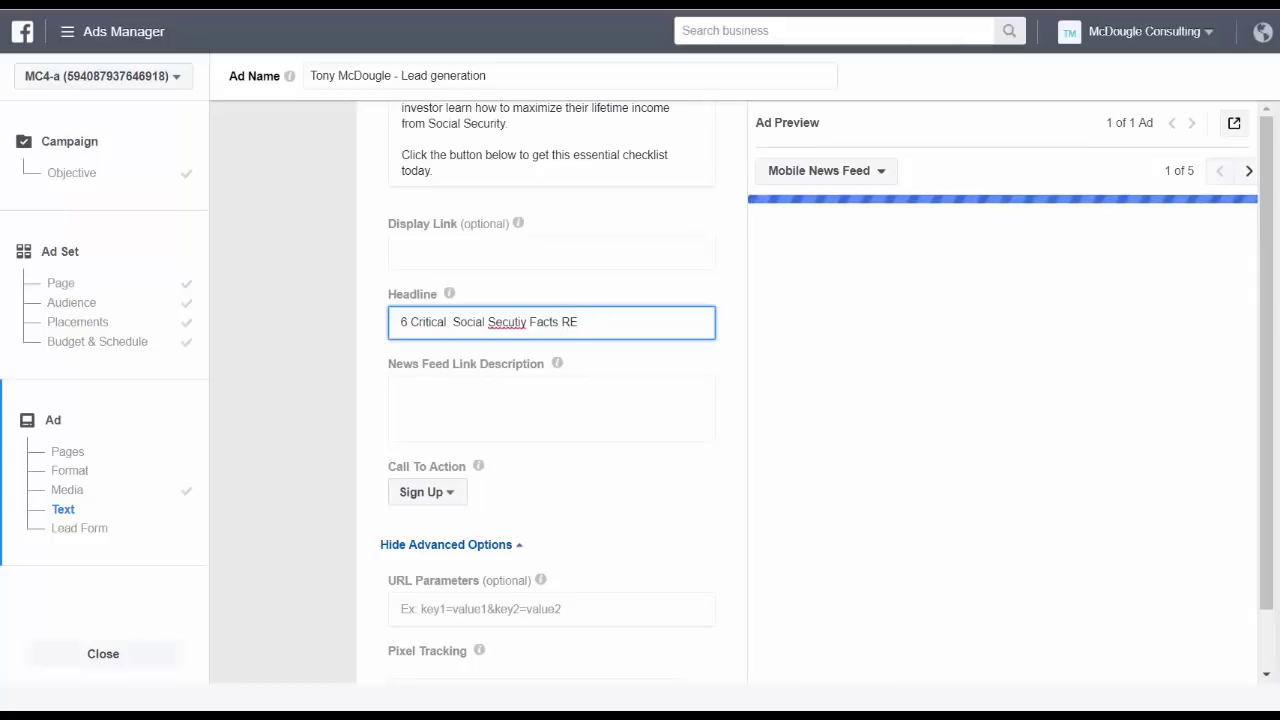
key("BackSpace")
type("etir")
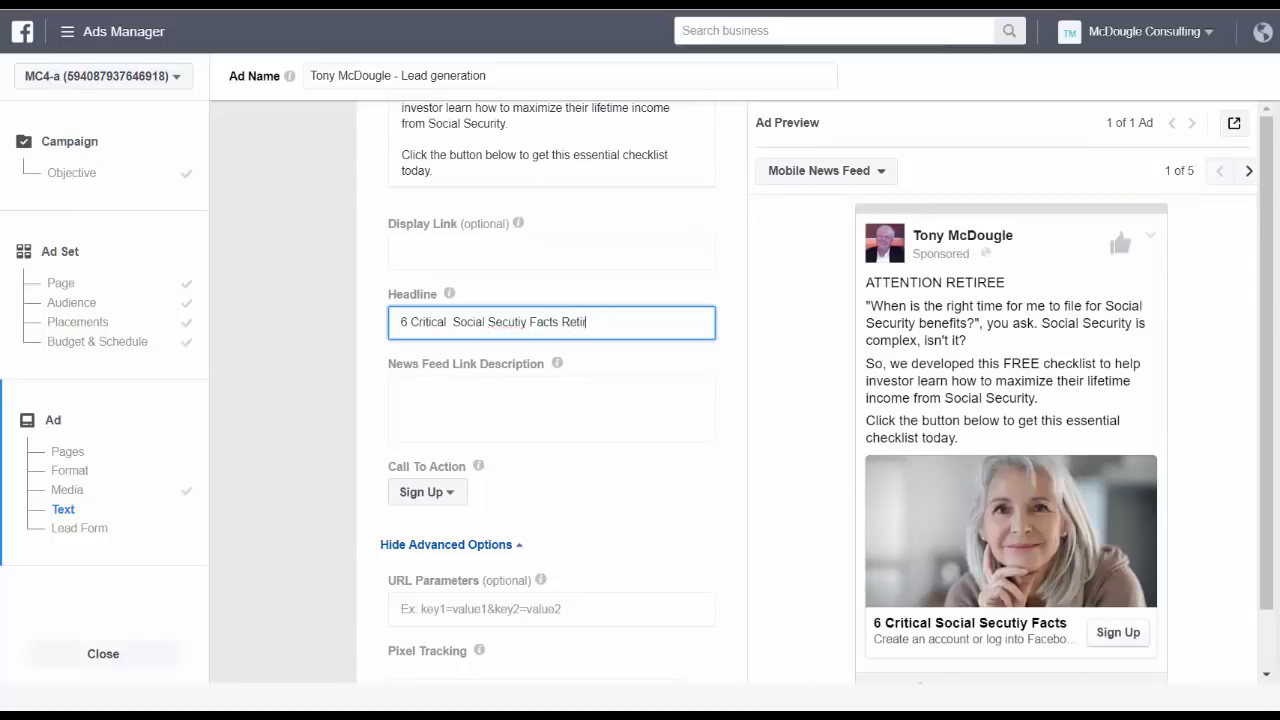
type("ees Must Know")
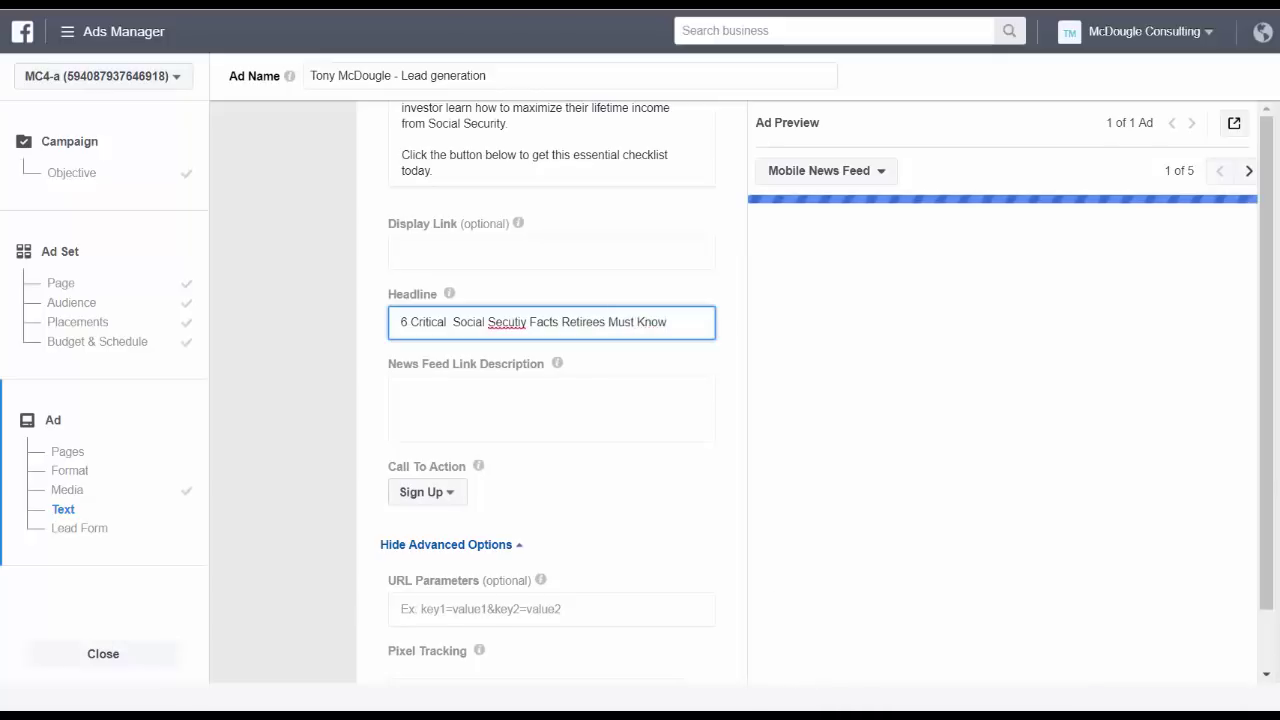
right_click(510, 327)
left_click(535, 338)
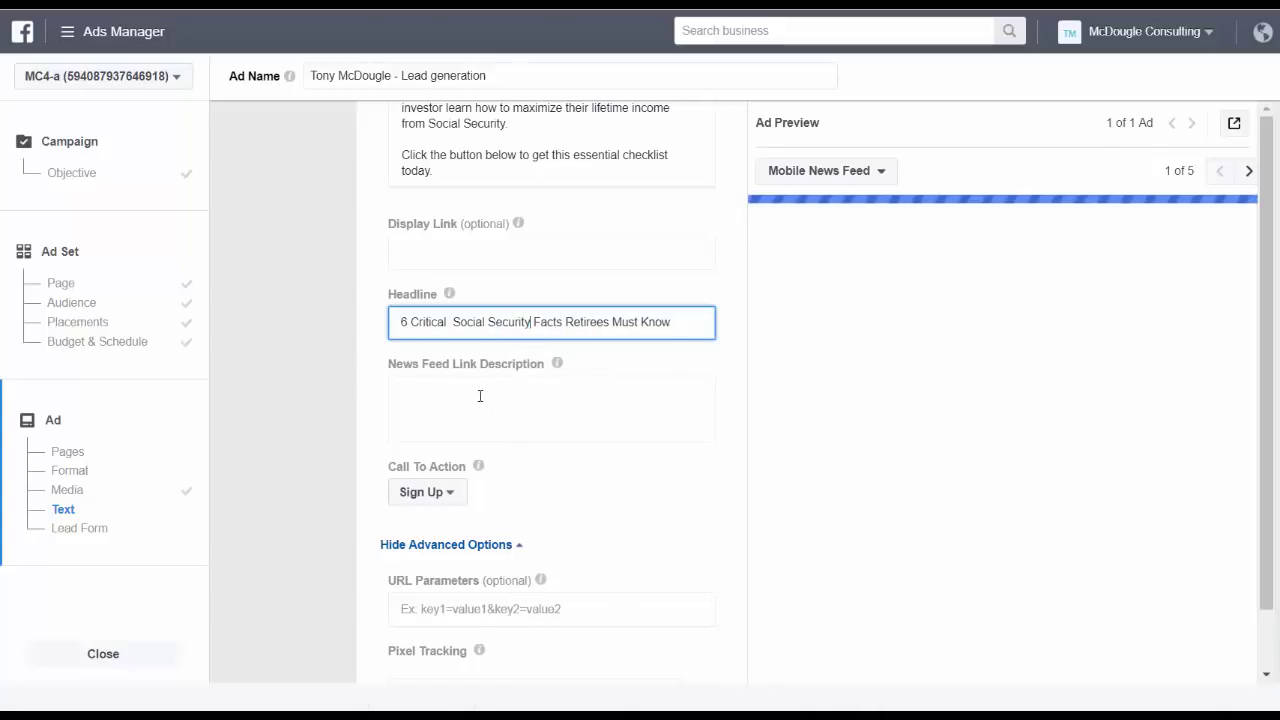
Step: Begin the News Feed link description with "A Checklist to Maximize"
left_click(465, 394)
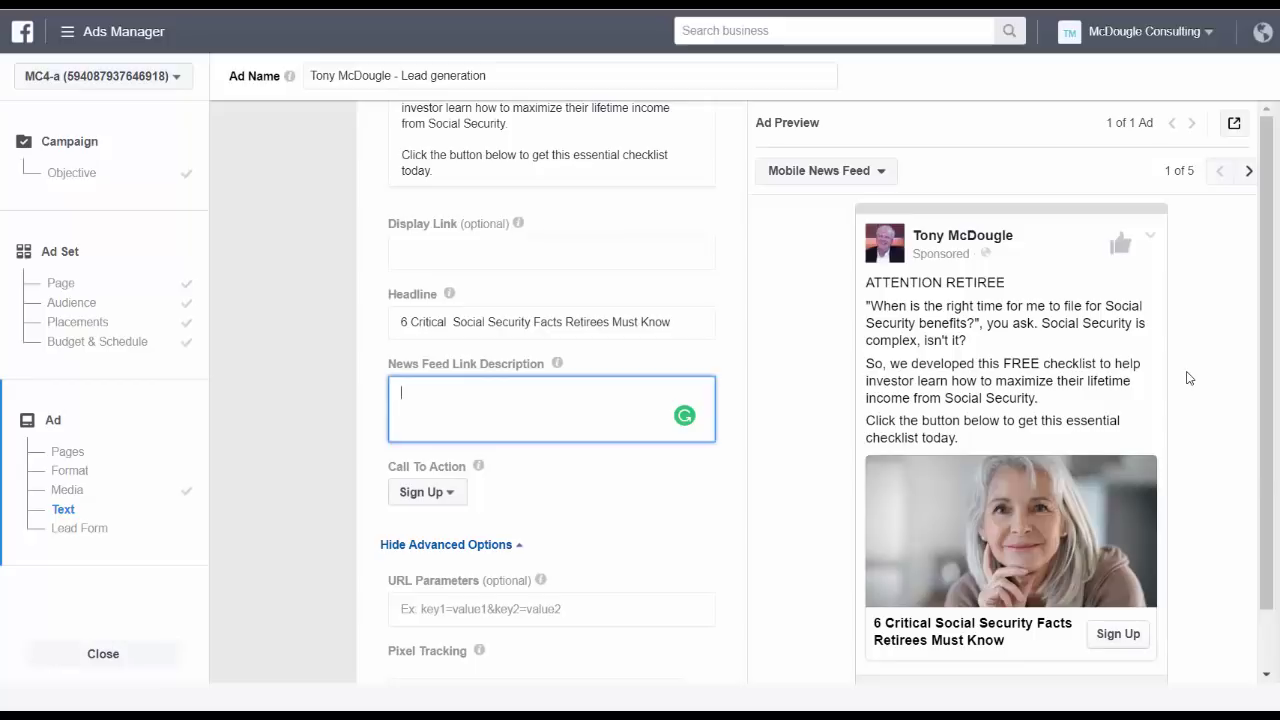
type("A")
type("d")
key("BackSpace")
type("Checklist to Maximi")
key("BackSpace")
key("BackSpace")
key("BackSpace")
key("BackSpace")
type("ximize")
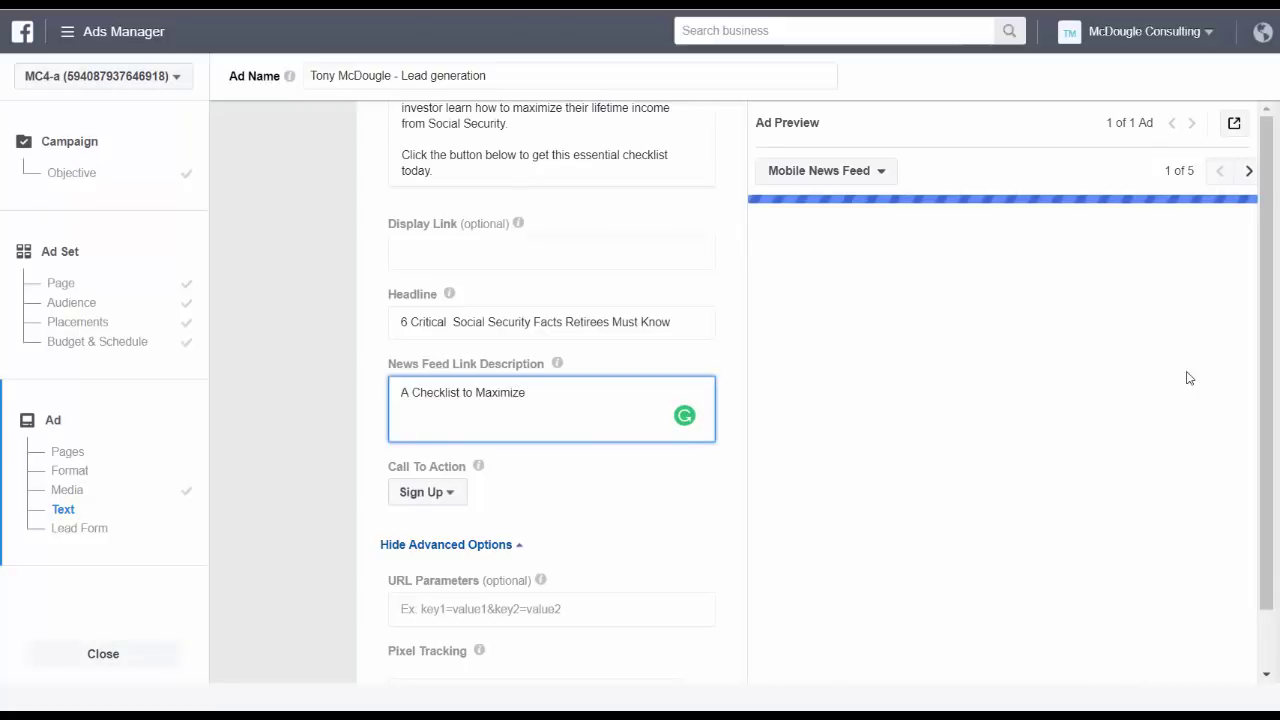
Step: Complete the News Feed link description with "Lifetime Income From Social Security"
type(" Life")
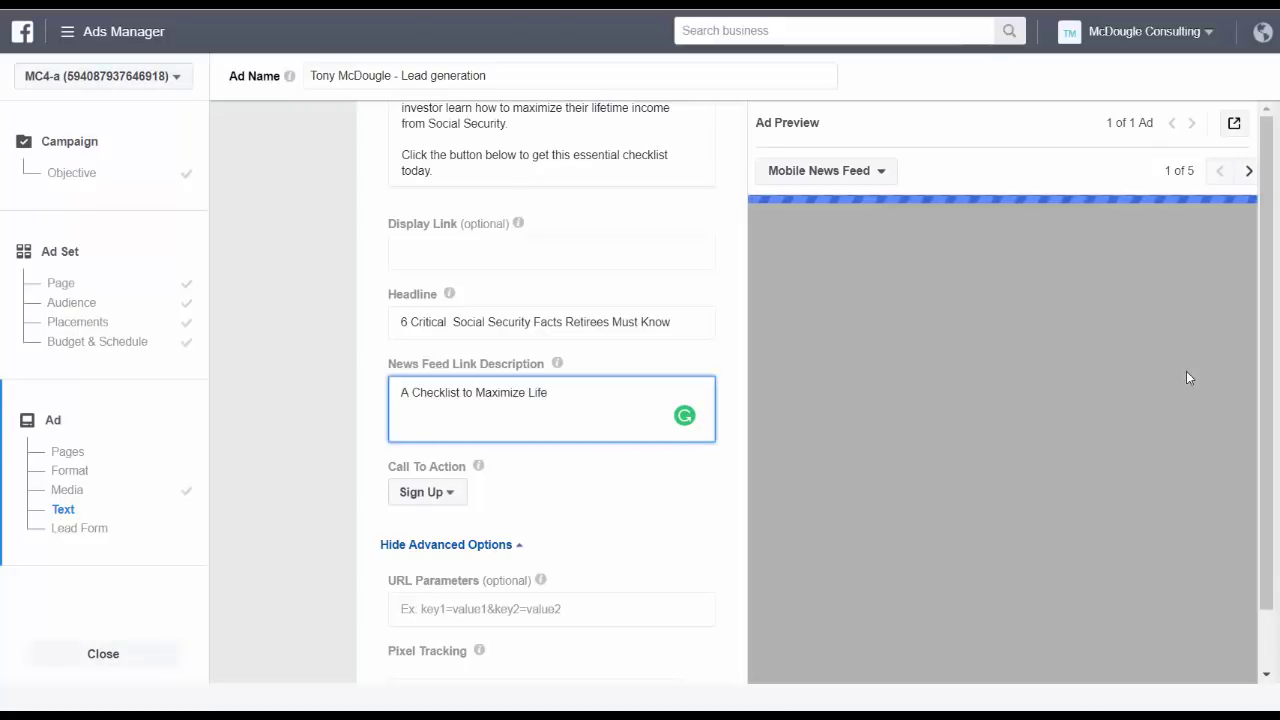
type("time Ims")
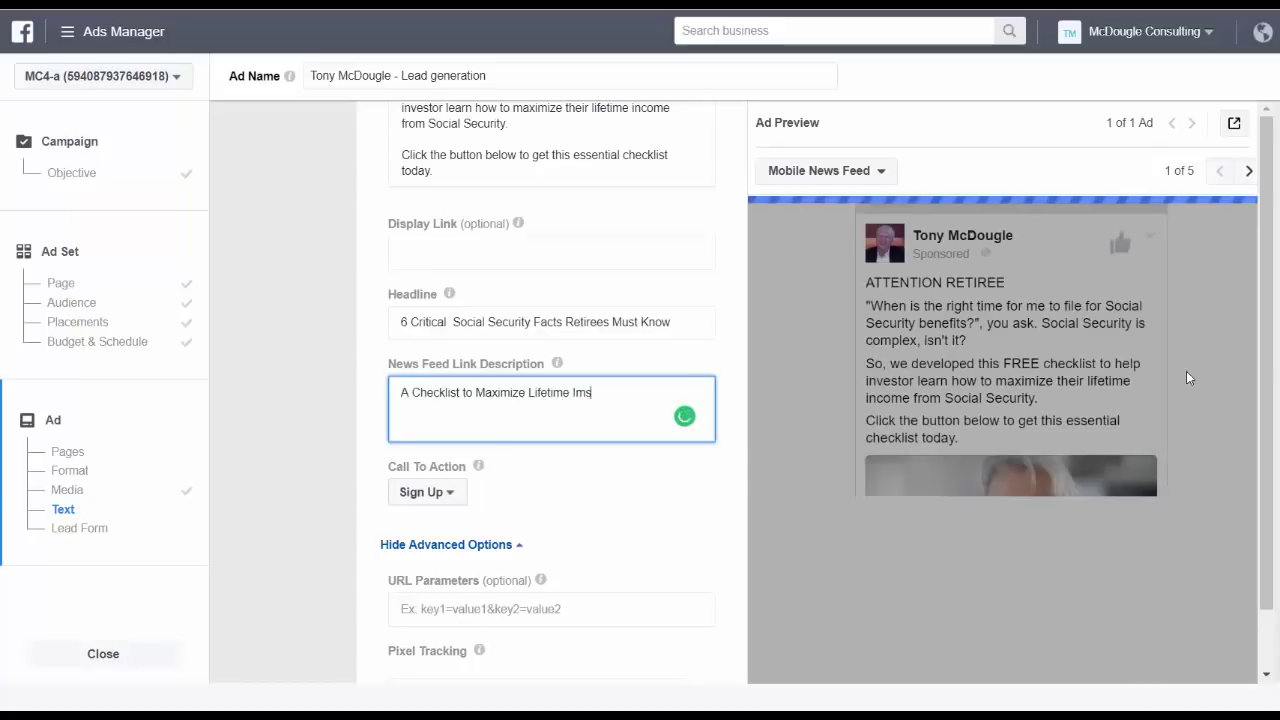
key("BackSpace")
key("BackSpace")
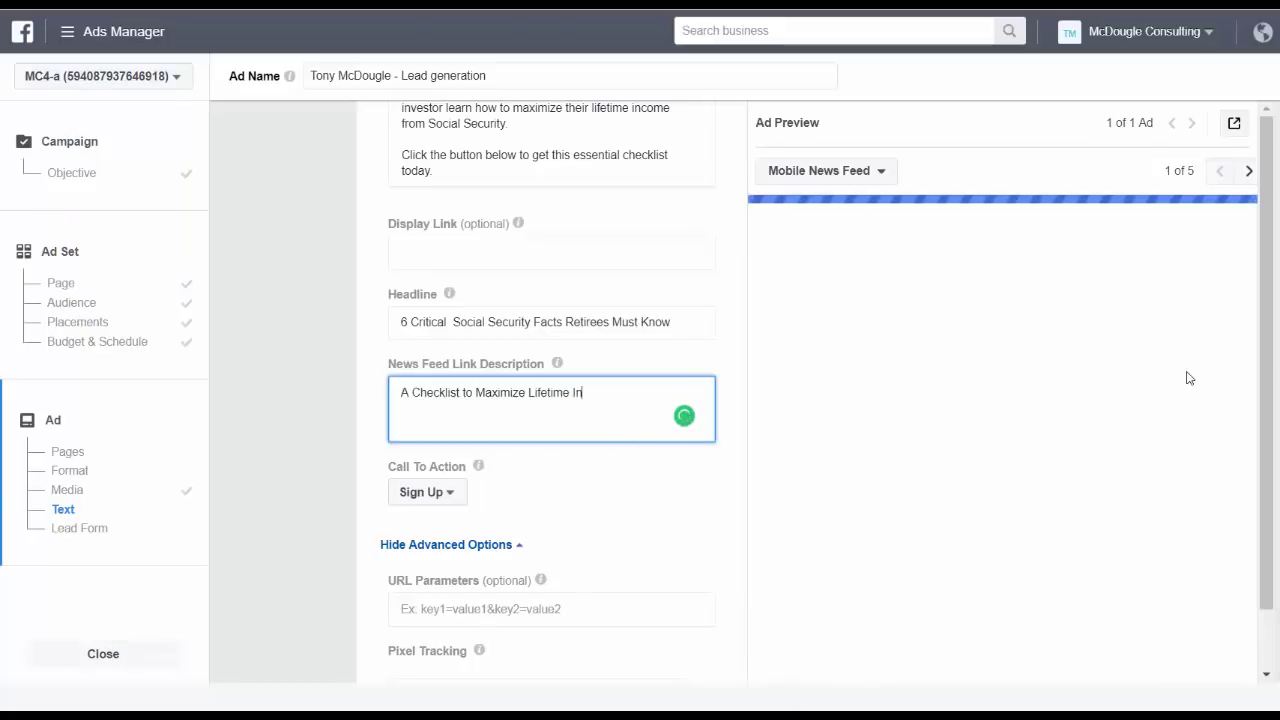
type("ncome From Social ")
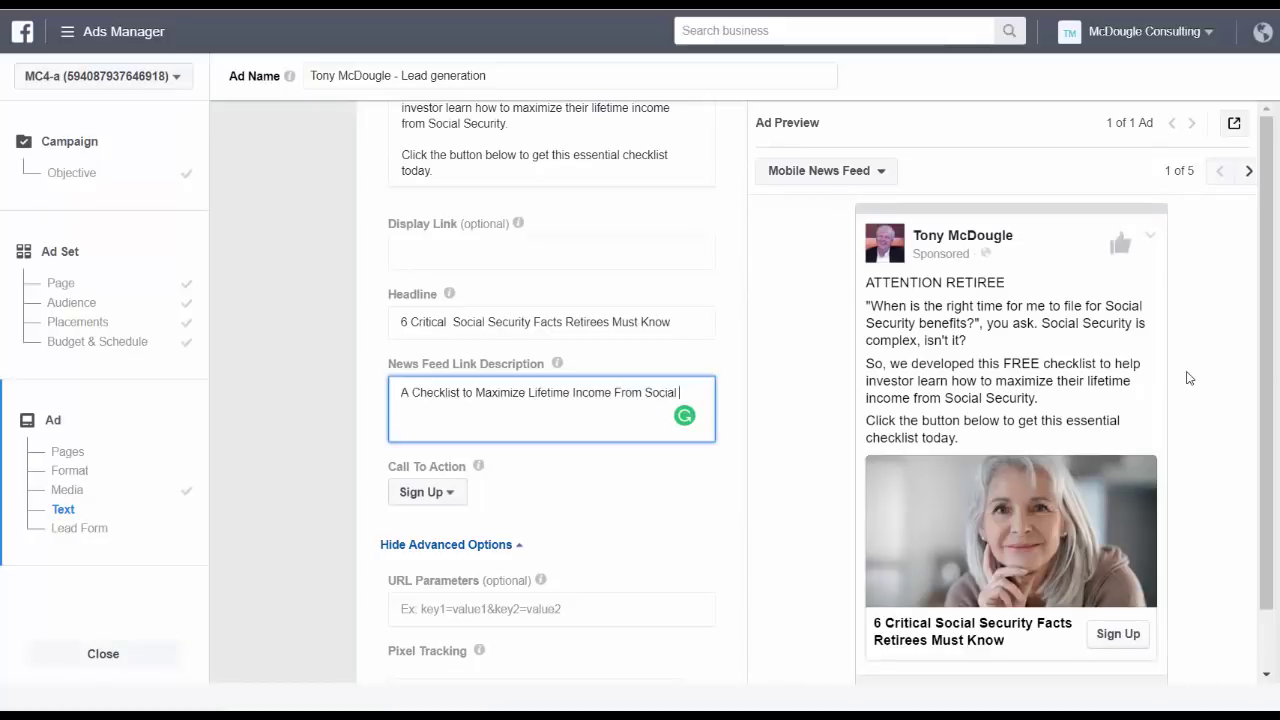
type("Secut")
key("BackSpace")
key("BackSpace")
key("BackSpace")
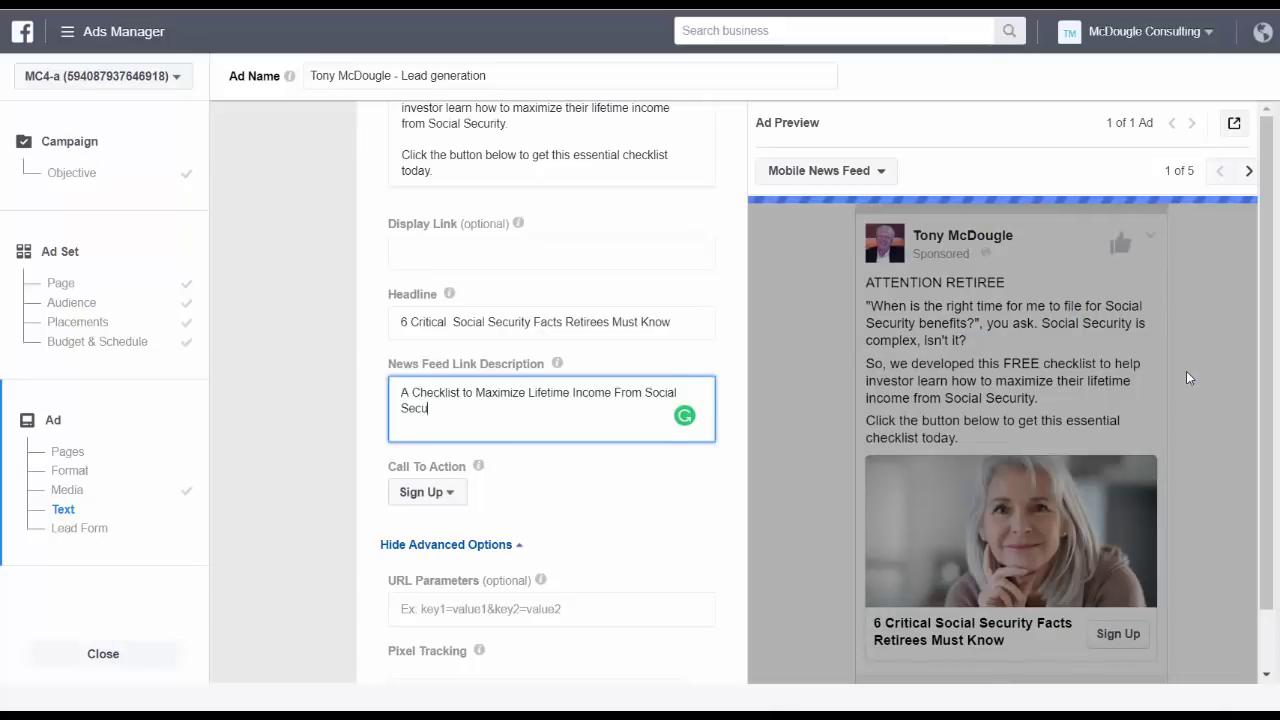
key("BackSpace")
type("rity")
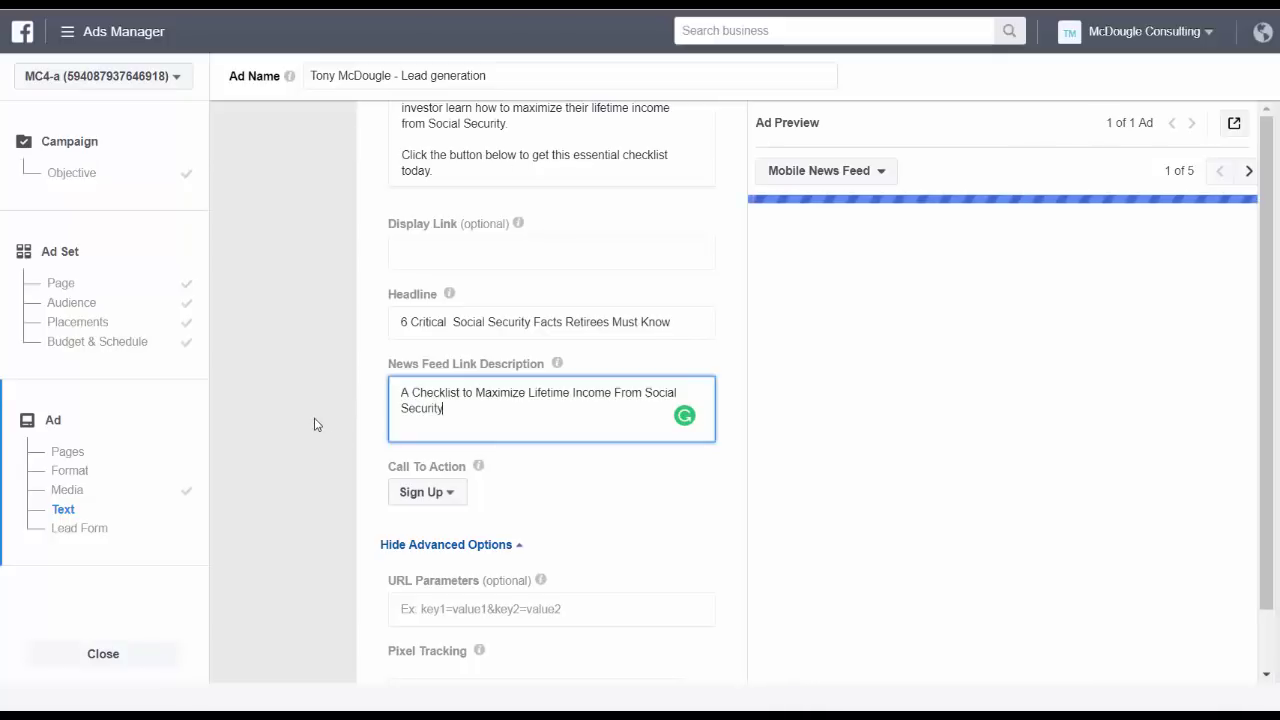
left_click(314, 424)
scroll(314, 424, "up", 3)
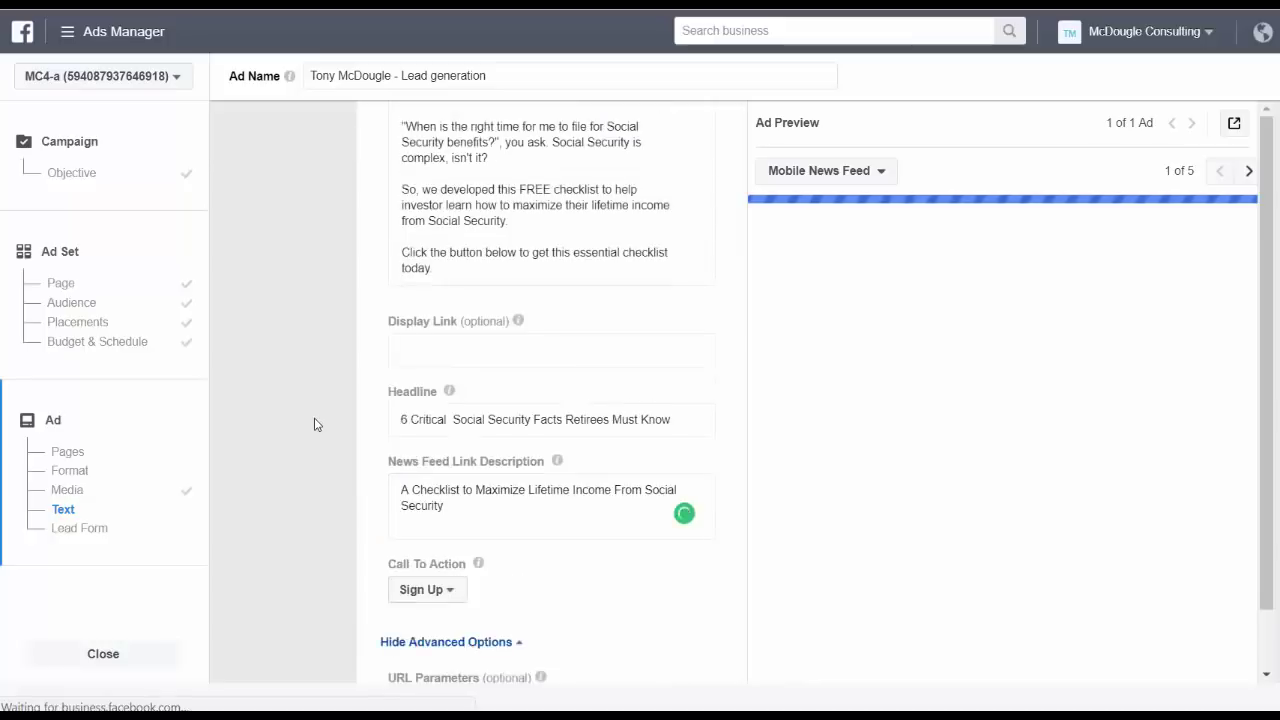
scroll(314, 424, "down", 3)
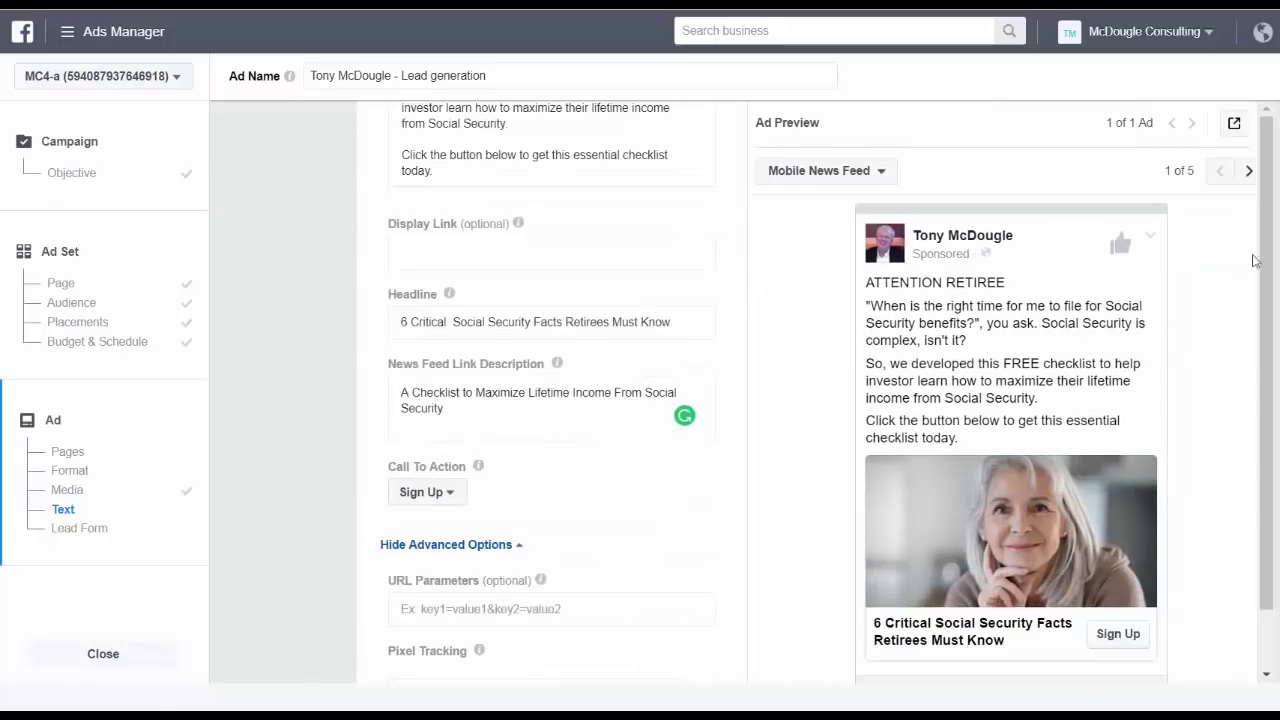
Step: Set the ad's call to action to Download
left_click_drag(1266, 262, 1264, 316)
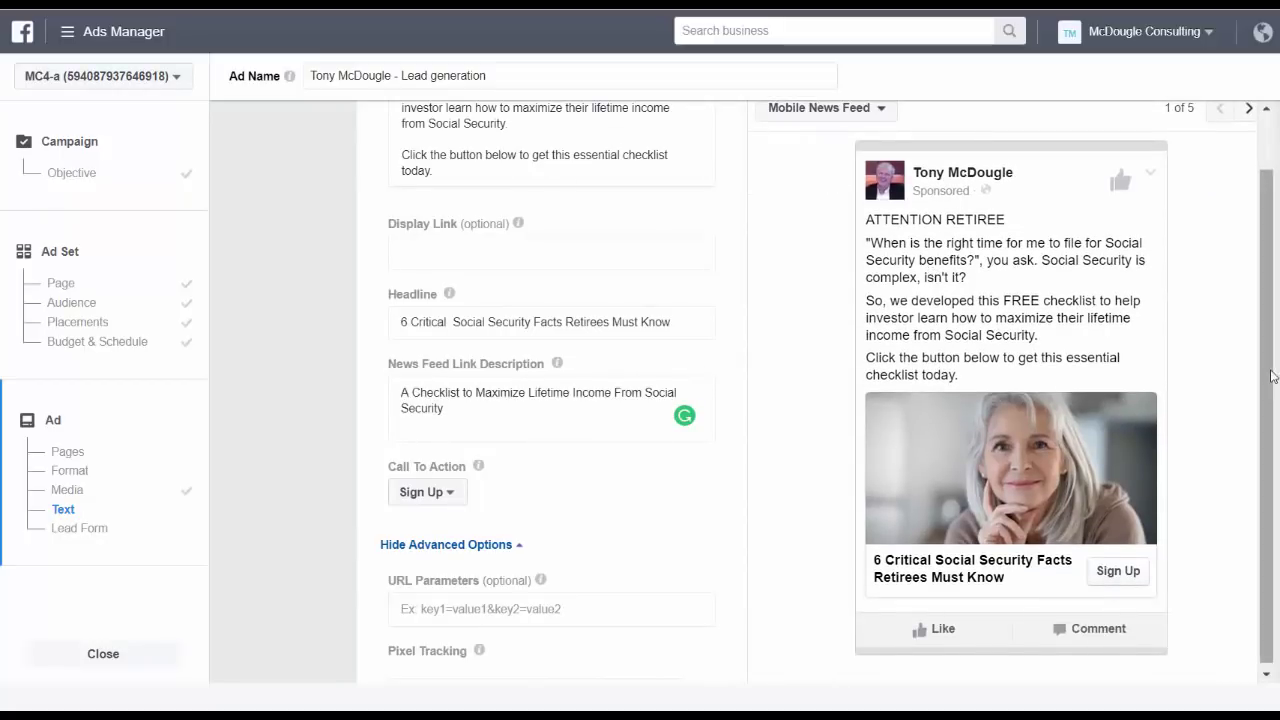
scroll(1270, 375, "up", 1)
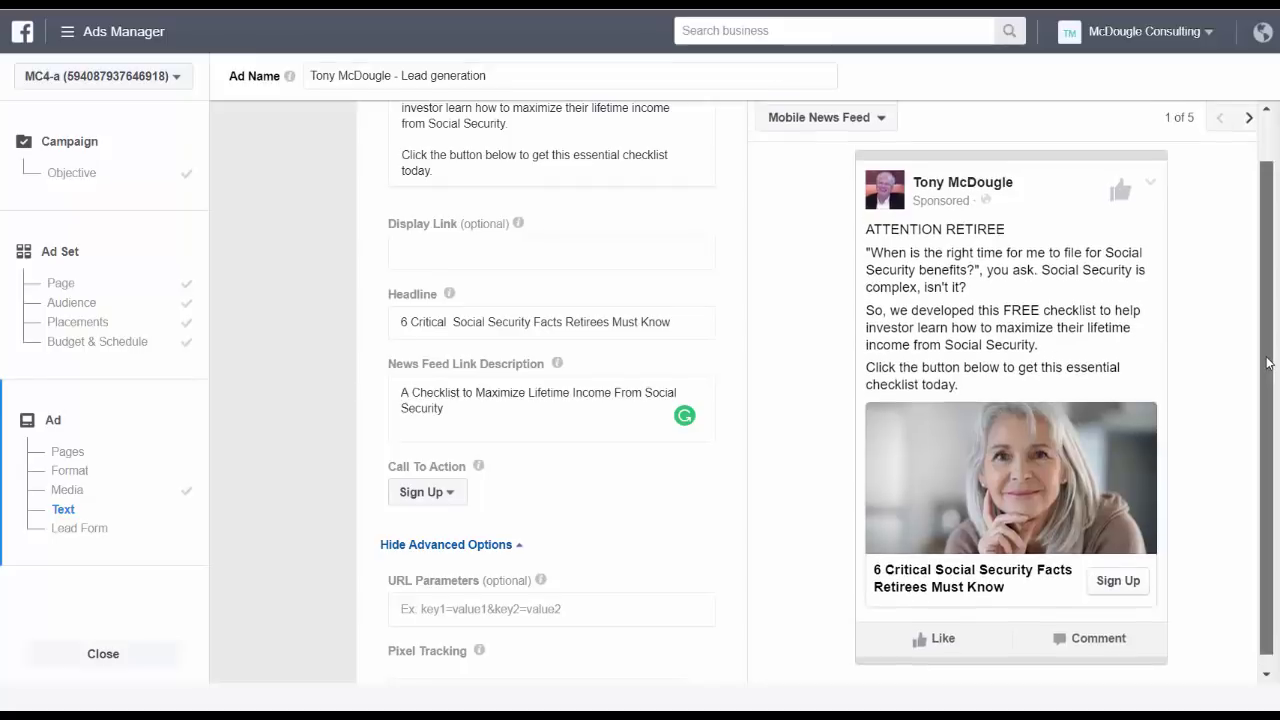
left_click(432, 498)
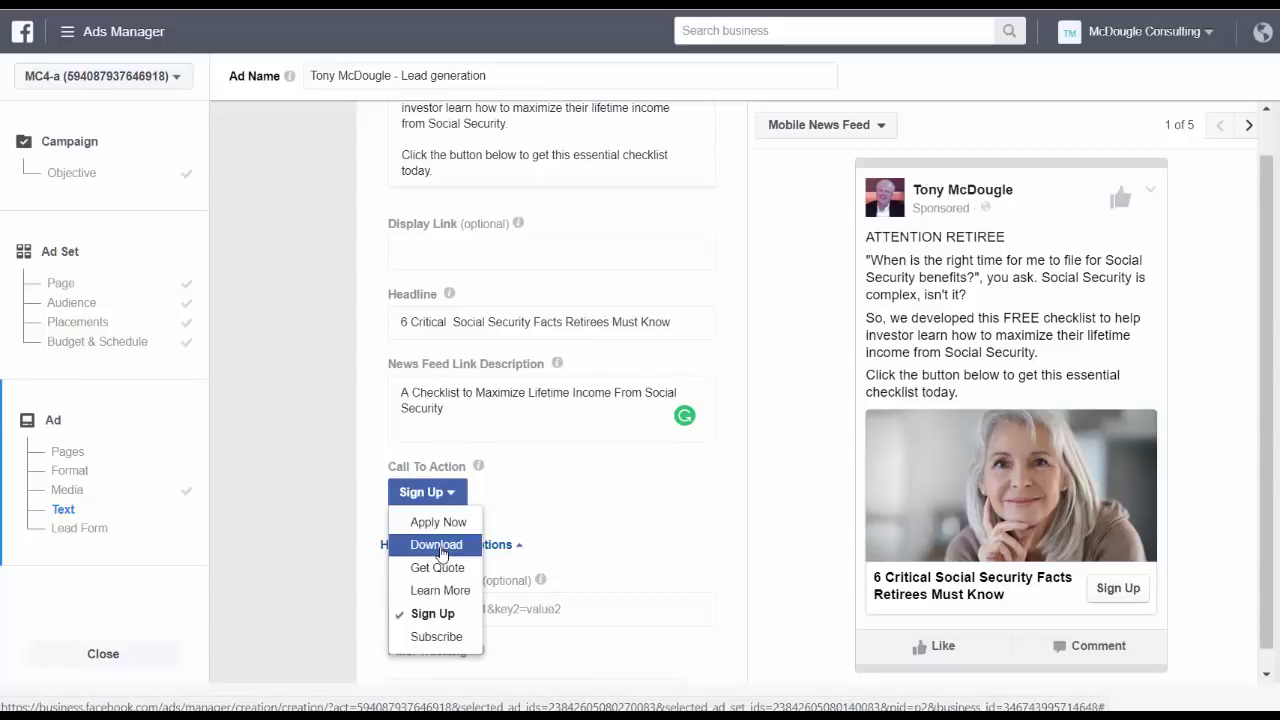
left_click(437, 545)
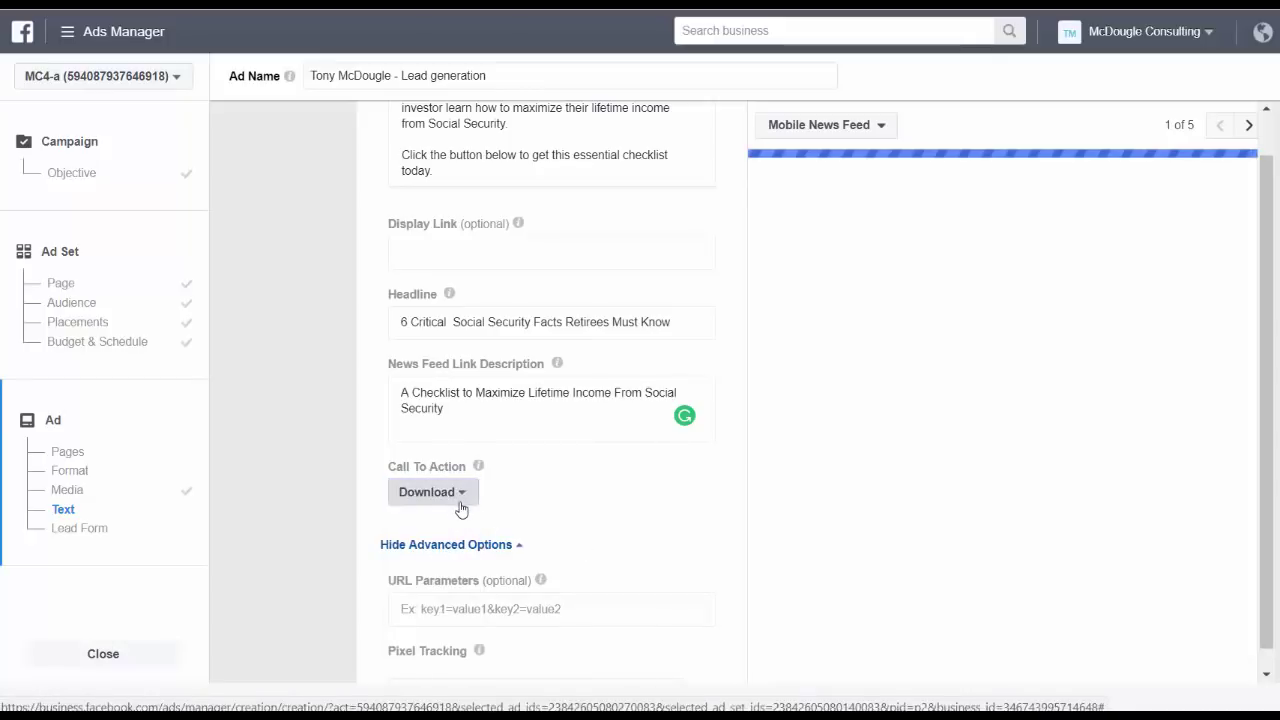
left_click(459, 502)
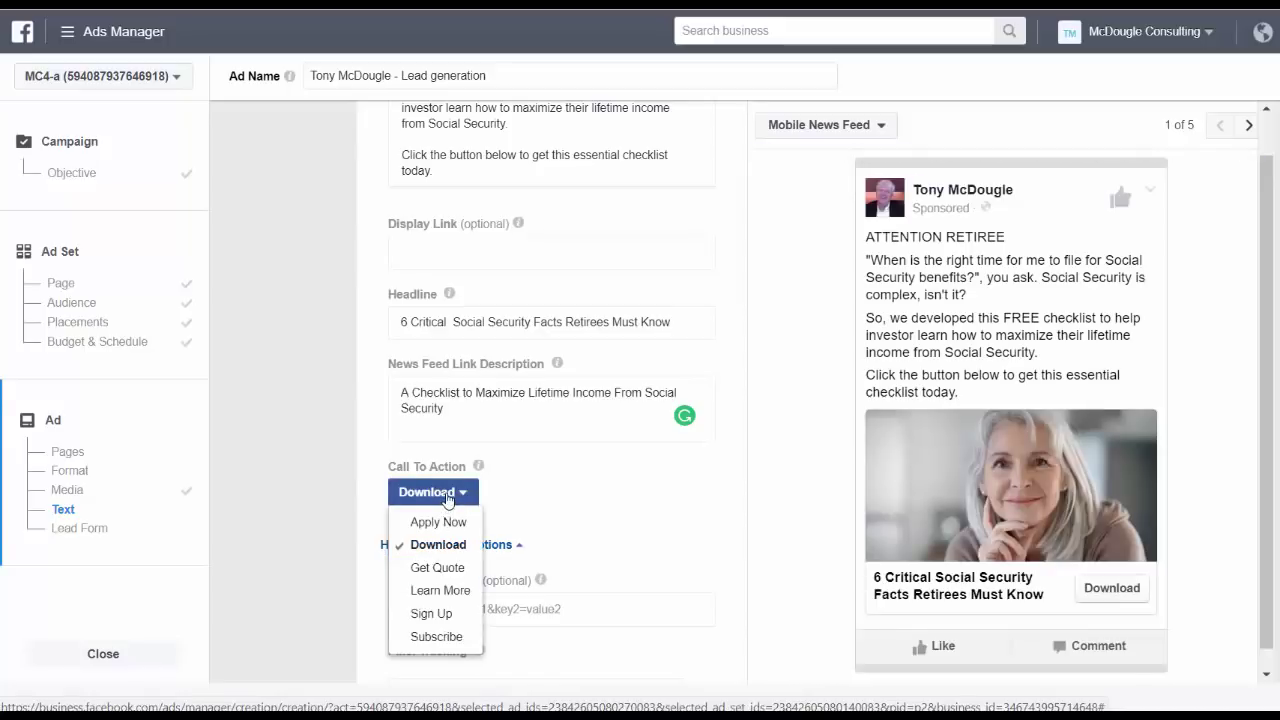
left_click(583, 511)
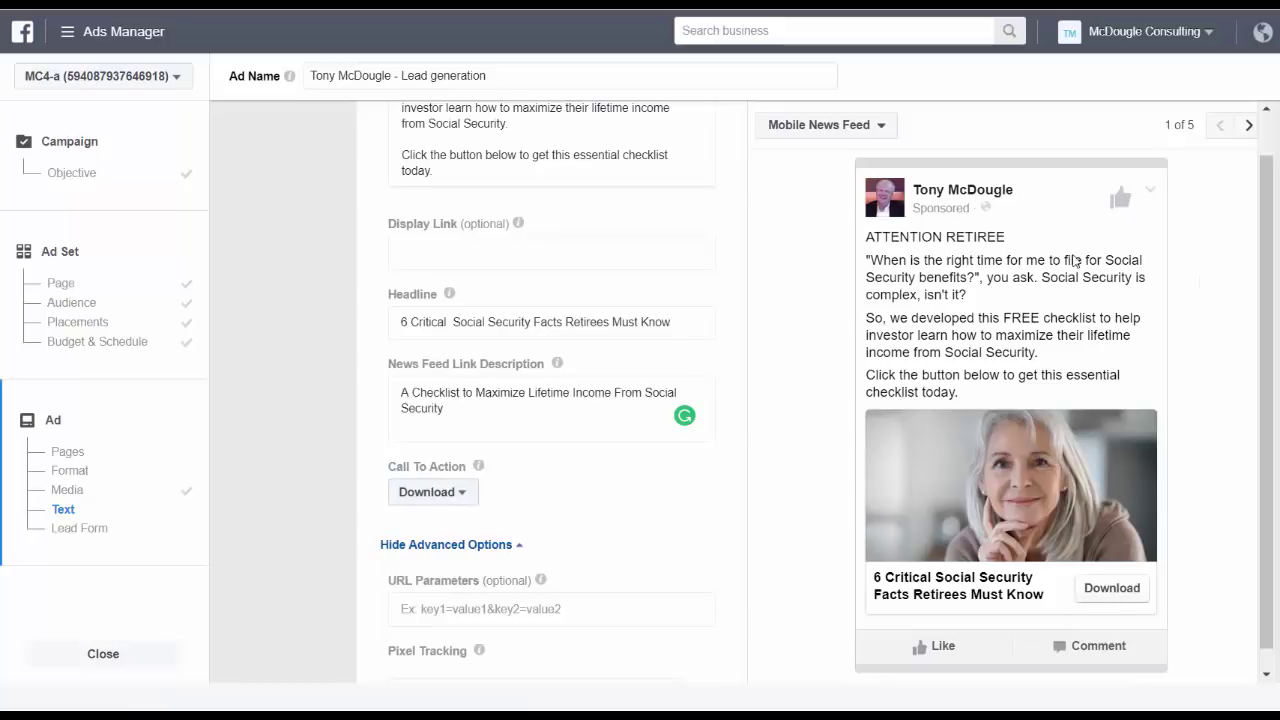
Step: Review the ad previews for Feature Phone, Desktop News Feed, Instant Articles and Instagram Feed, and return to Mobile News Feed
left_click(1249, 127)
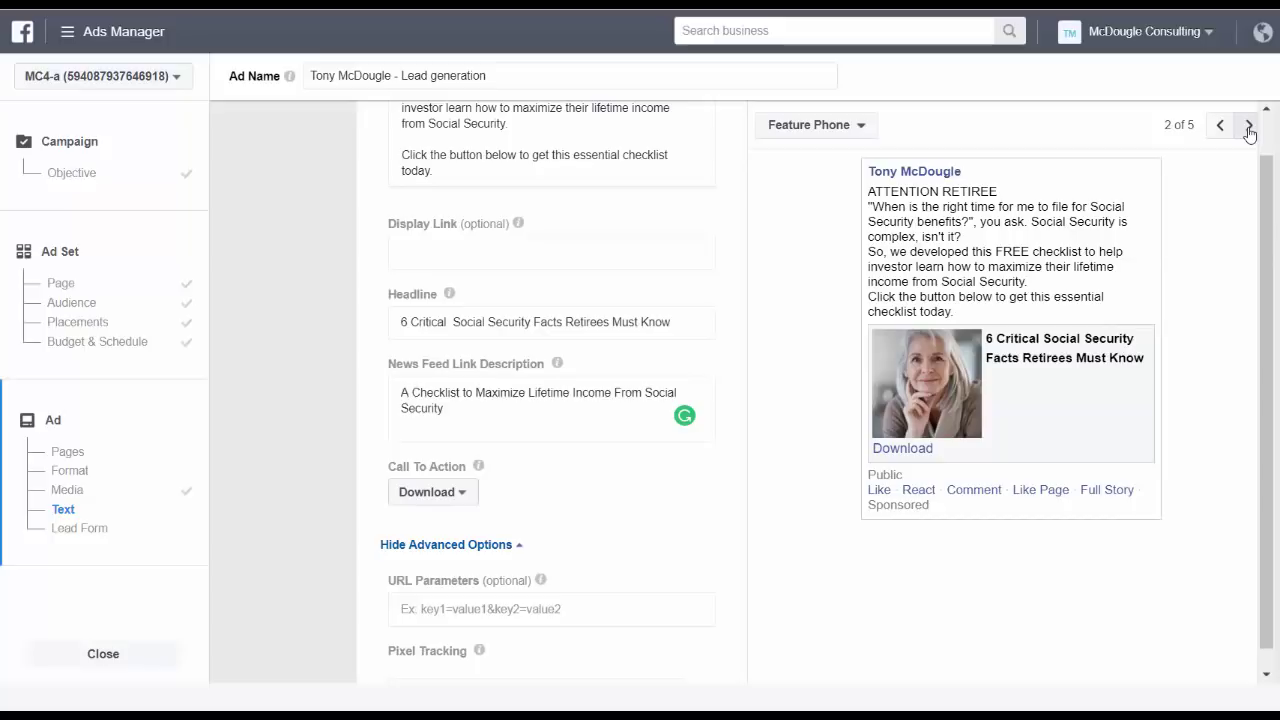
left_click(1249, 127)
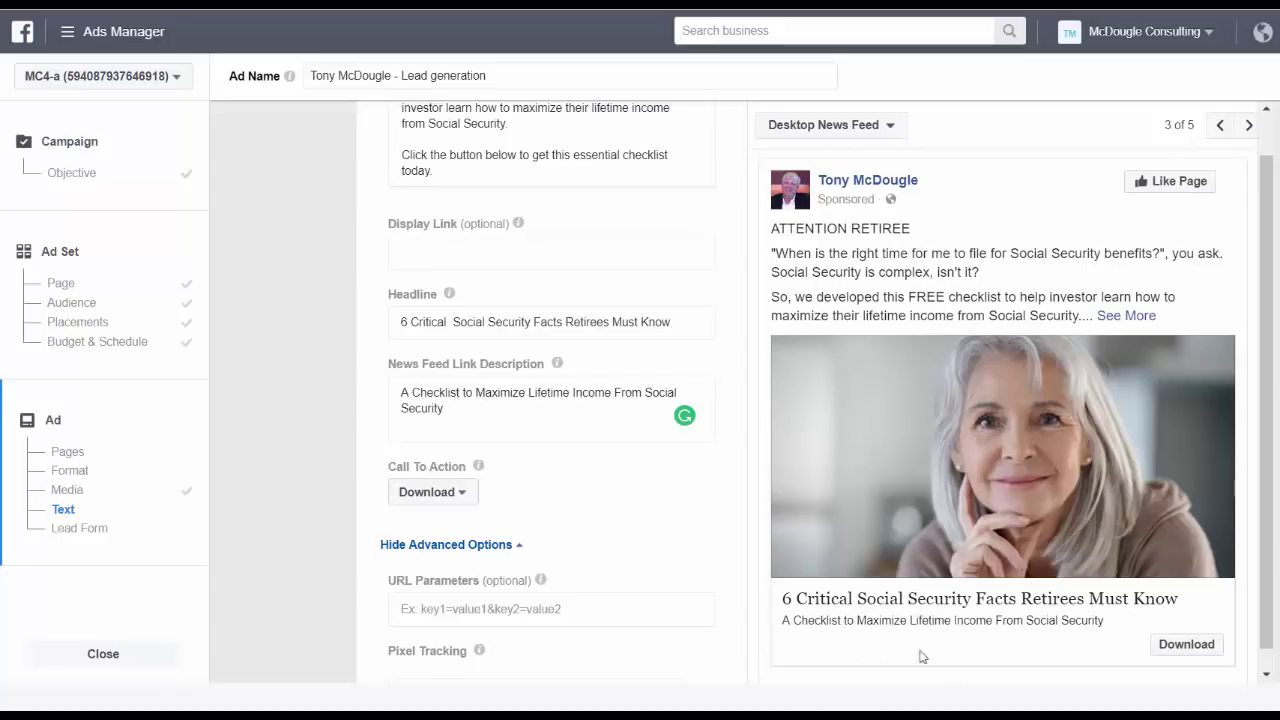
left_click(1248, 128)
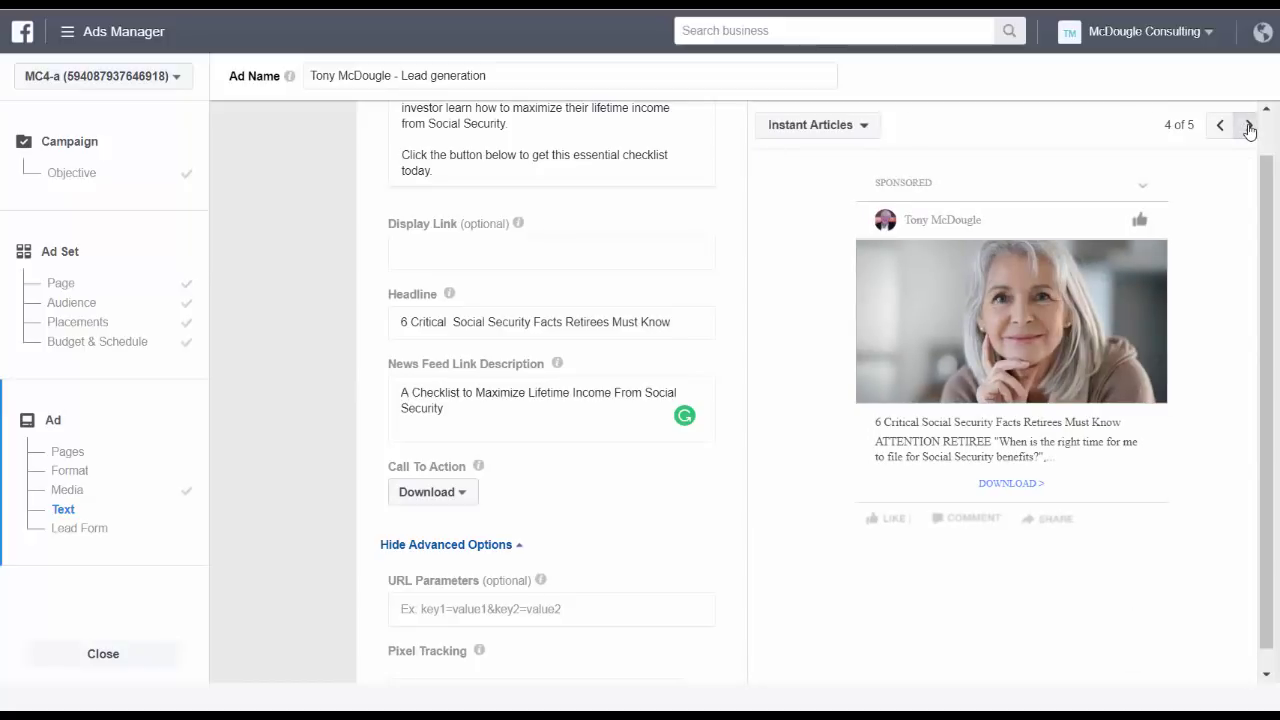
left_click(1248, 128)
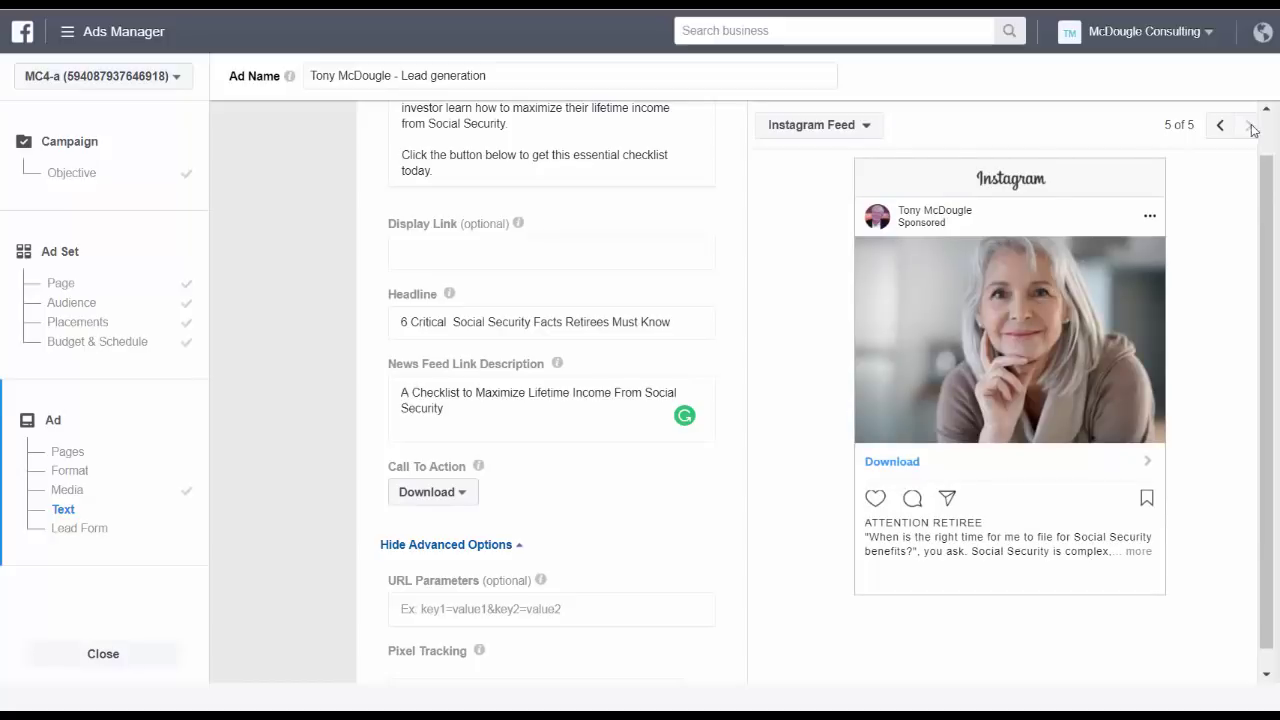
left_click(1220, 128)
left_click(1221, 128)
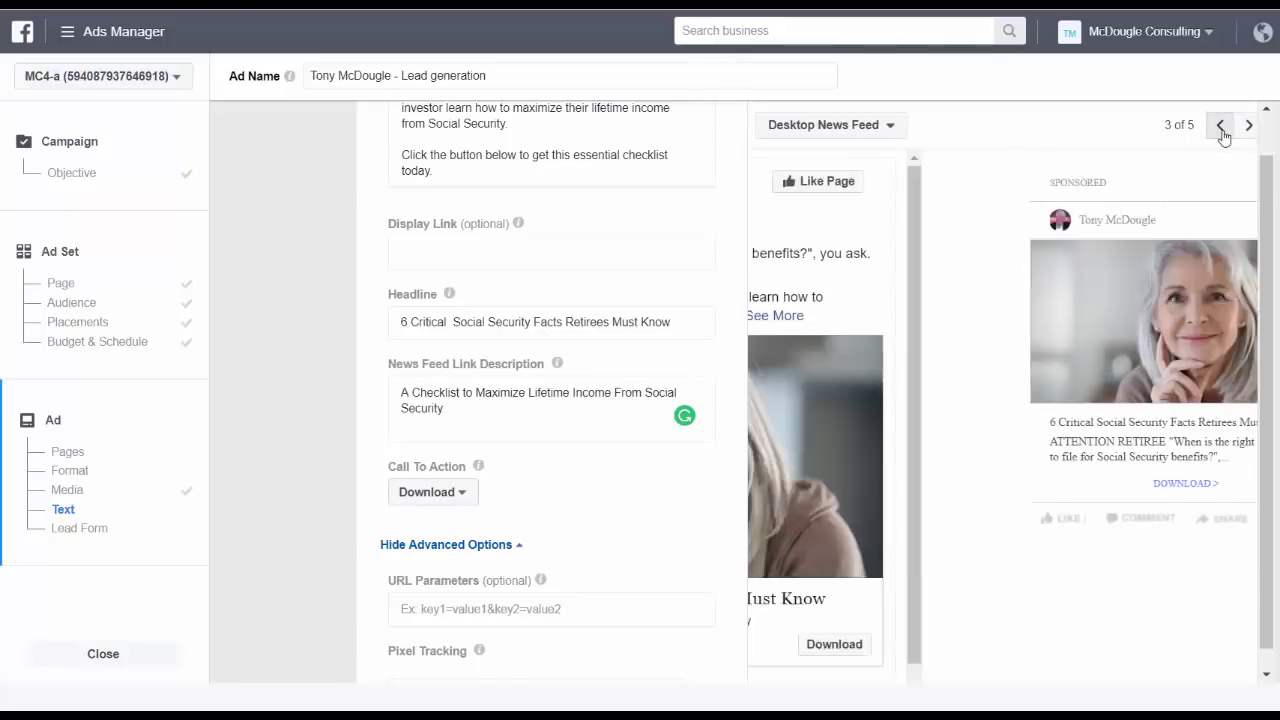
left_click(1221, 128)
left_click(1221, 128)
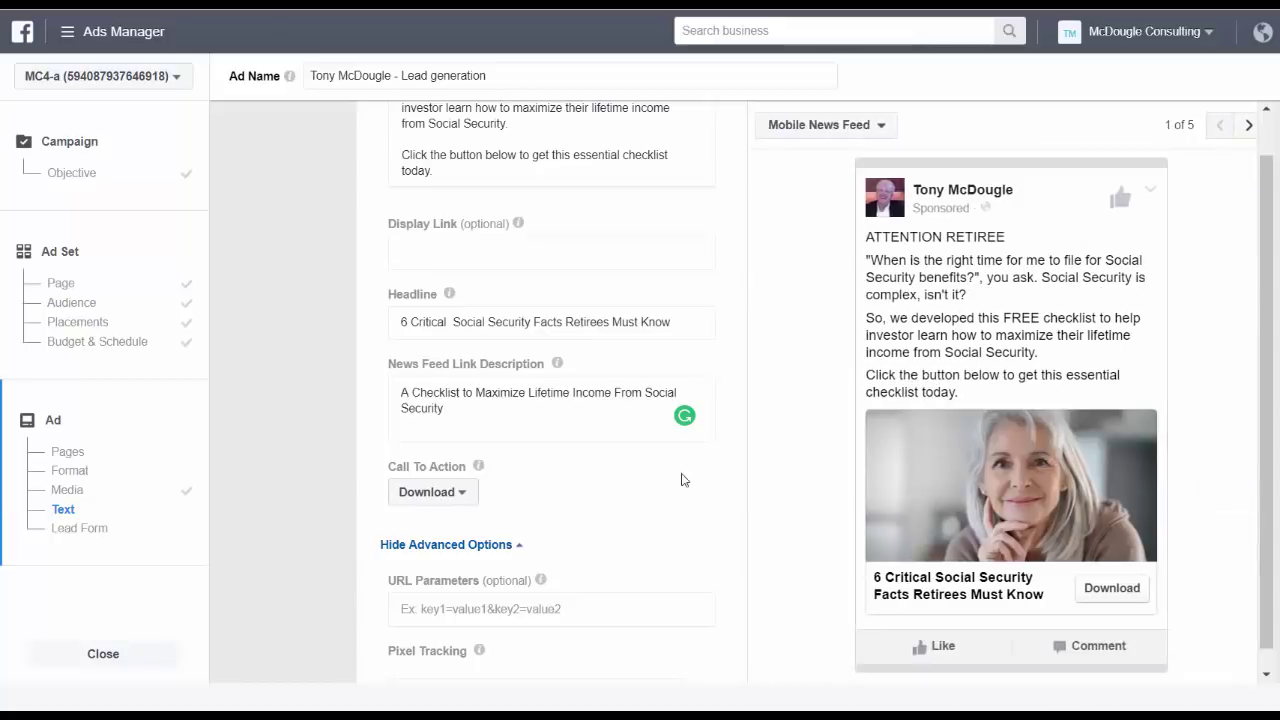
Step: Create a new lead form named "Lead Ad" and disable its optional welcome screen
scroll(828, 572, "down", 3)
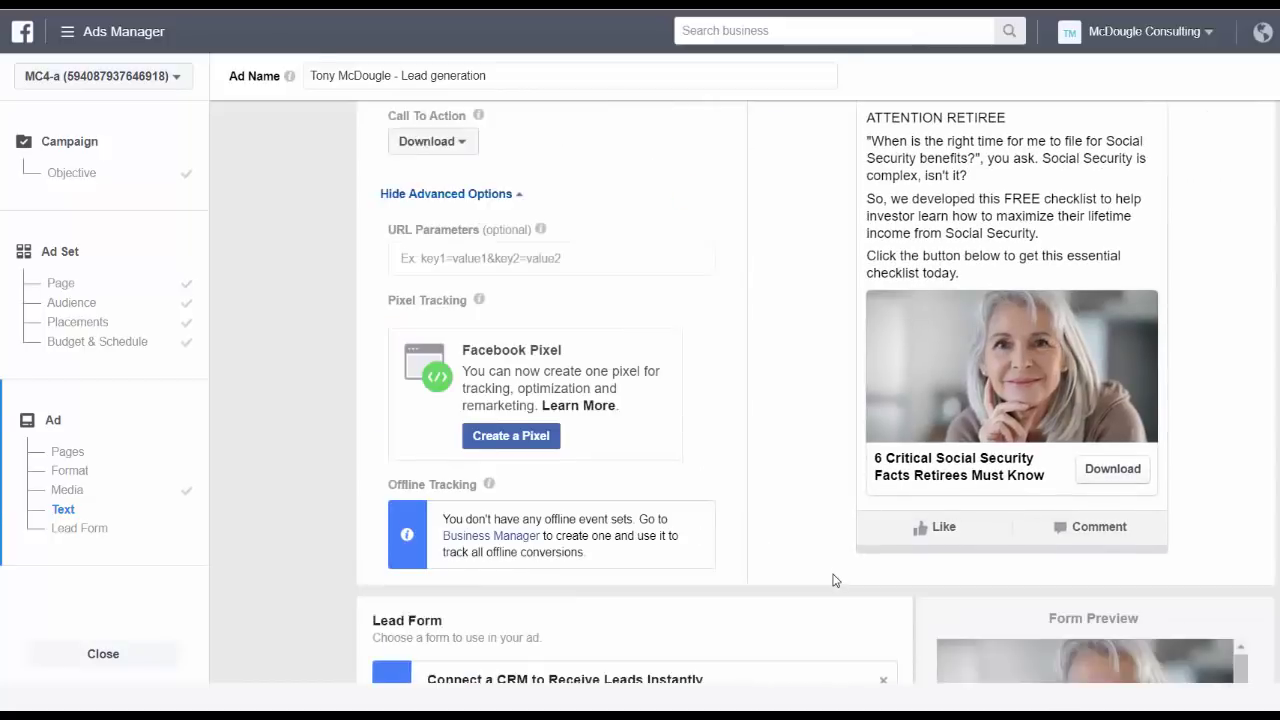
scroll(835, 580, "down", 5)
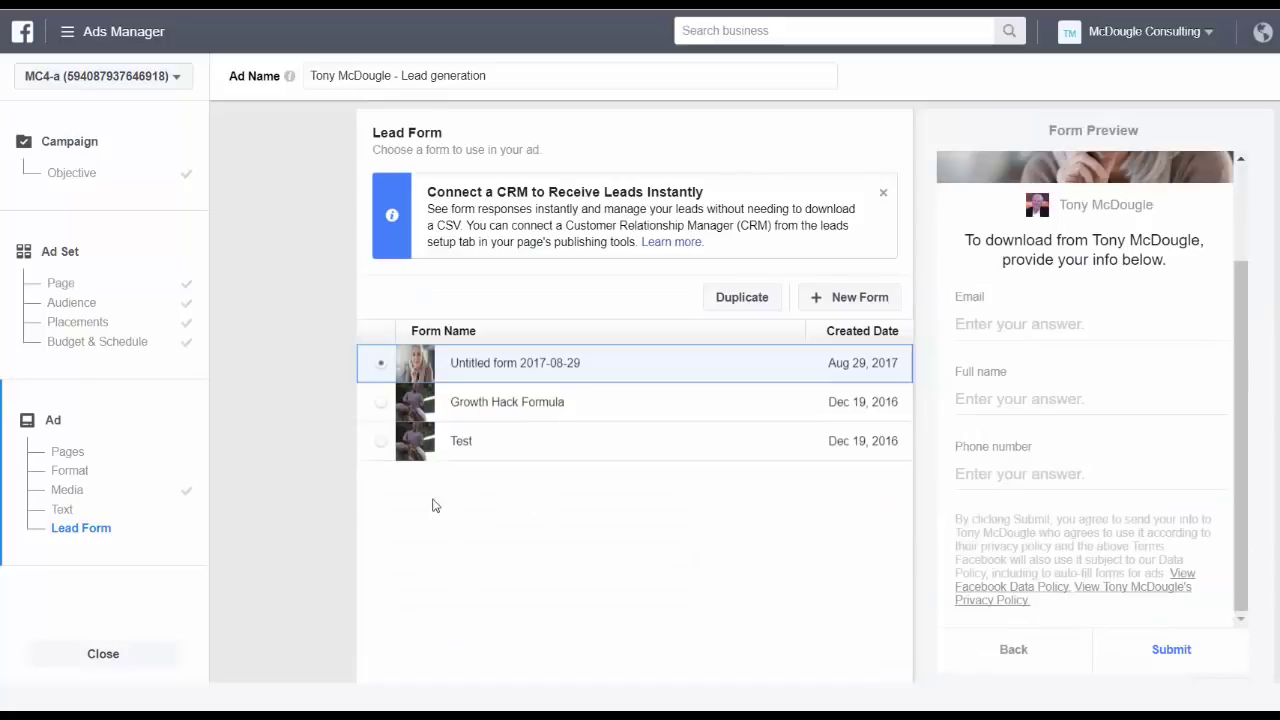
left_click(871, 305)
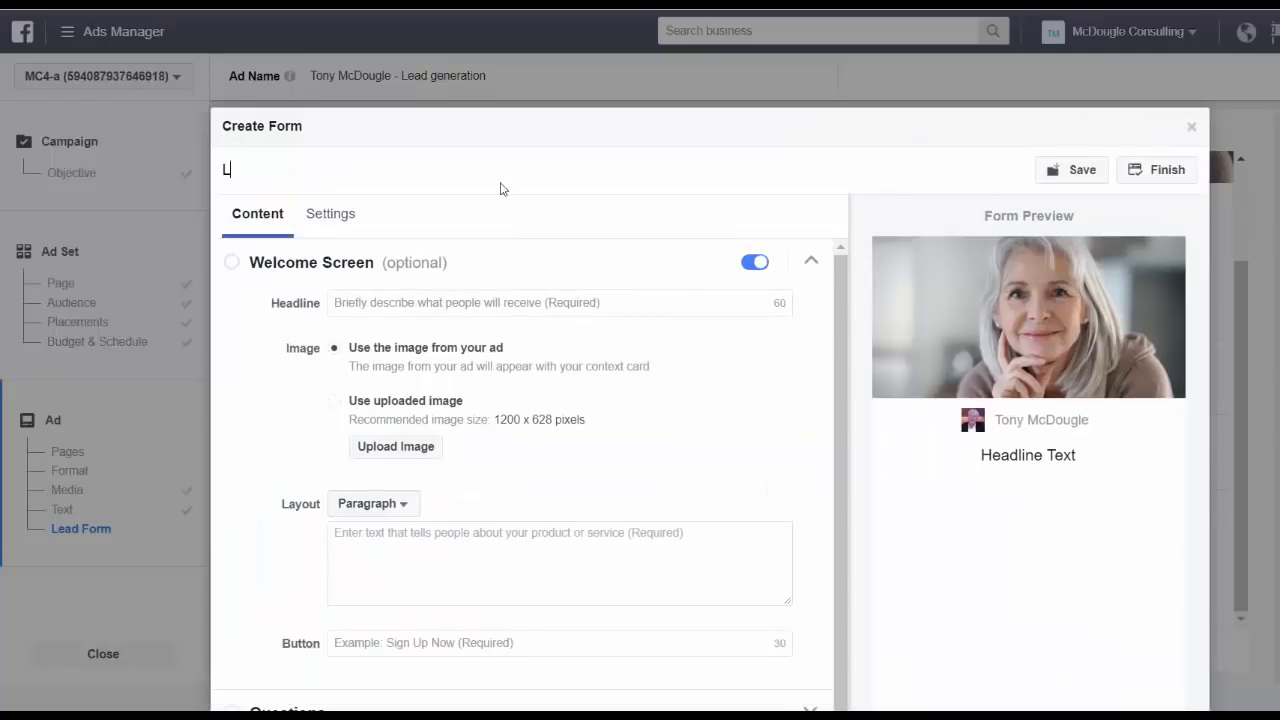
type("Lead Ad")
left_click(749, 265)
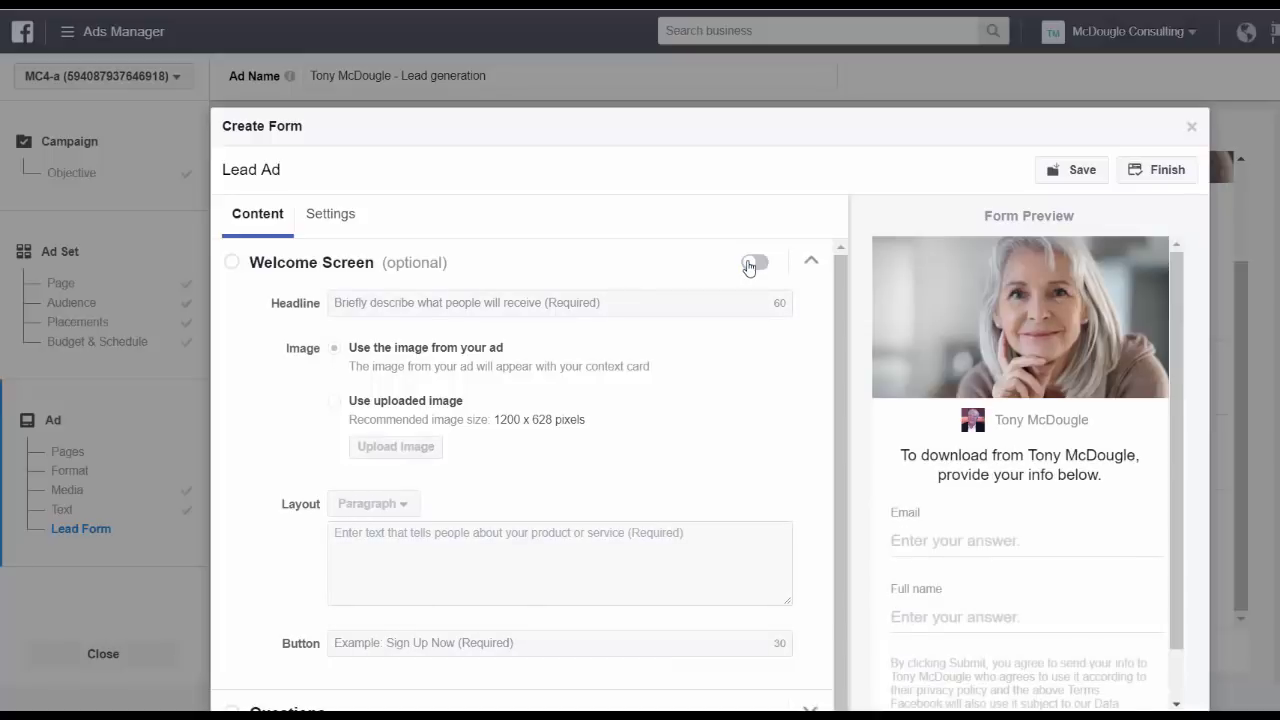
Step: Add the phone number to the user information requested in the form's questions
scroll(480, 350, "down", 1)
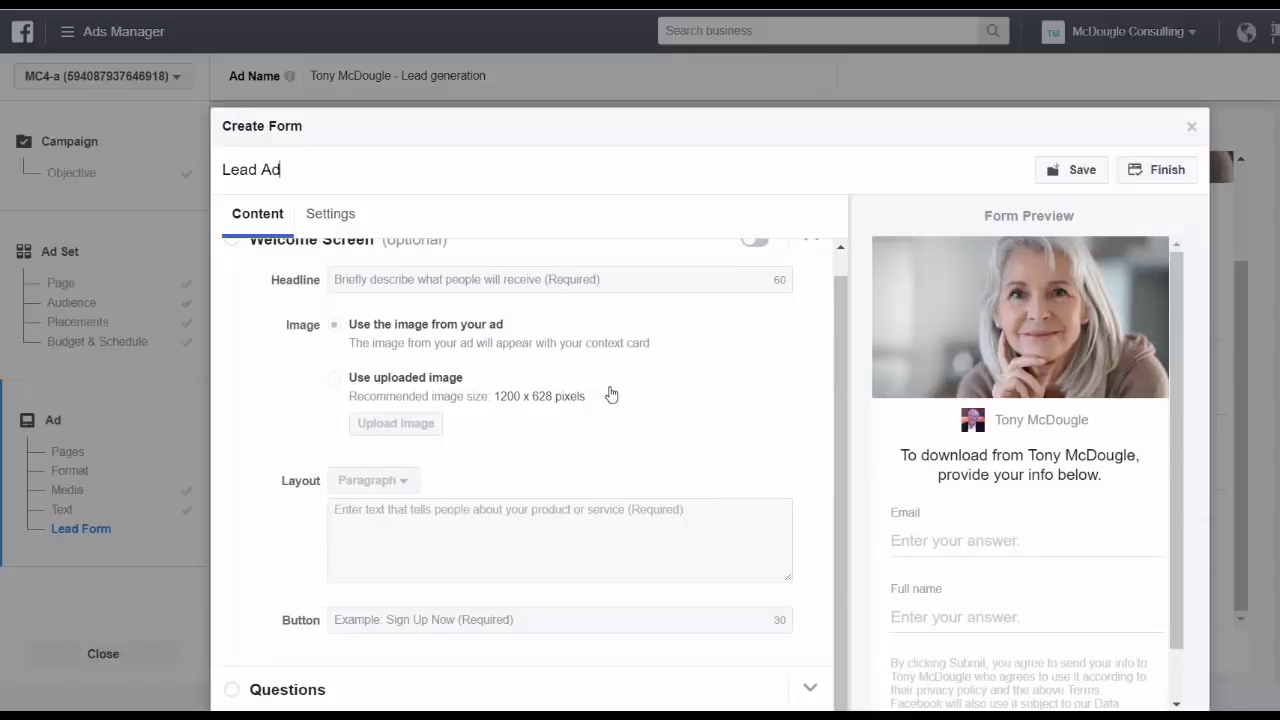
scroll(640, 396, "down", 2)
scroll(660, 356, "down", 1)
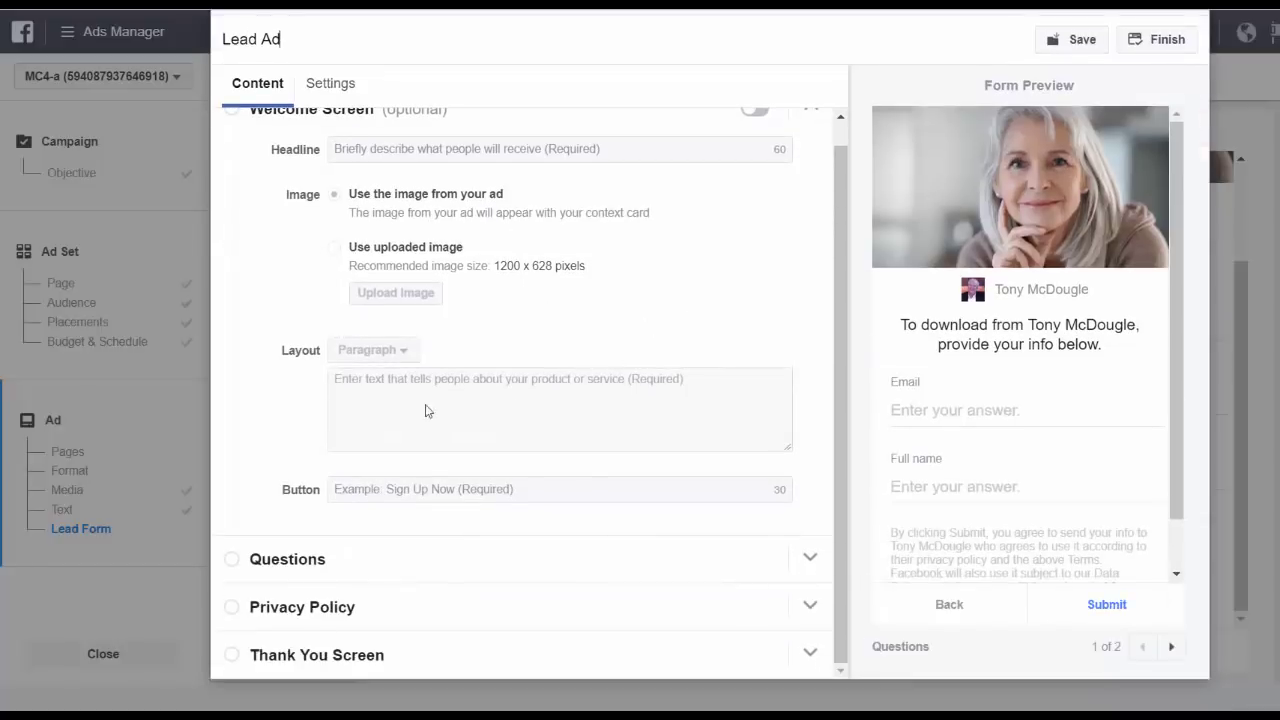
left_click(308, 577)
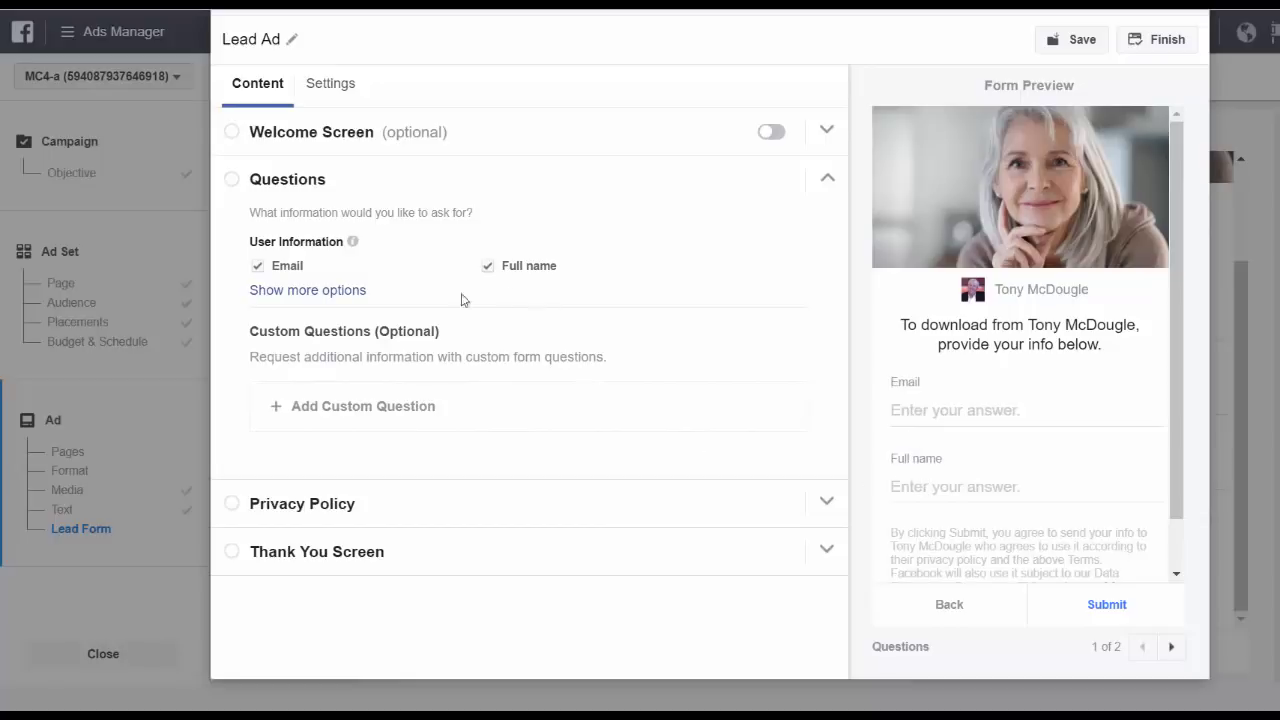
left_click(296, 292)
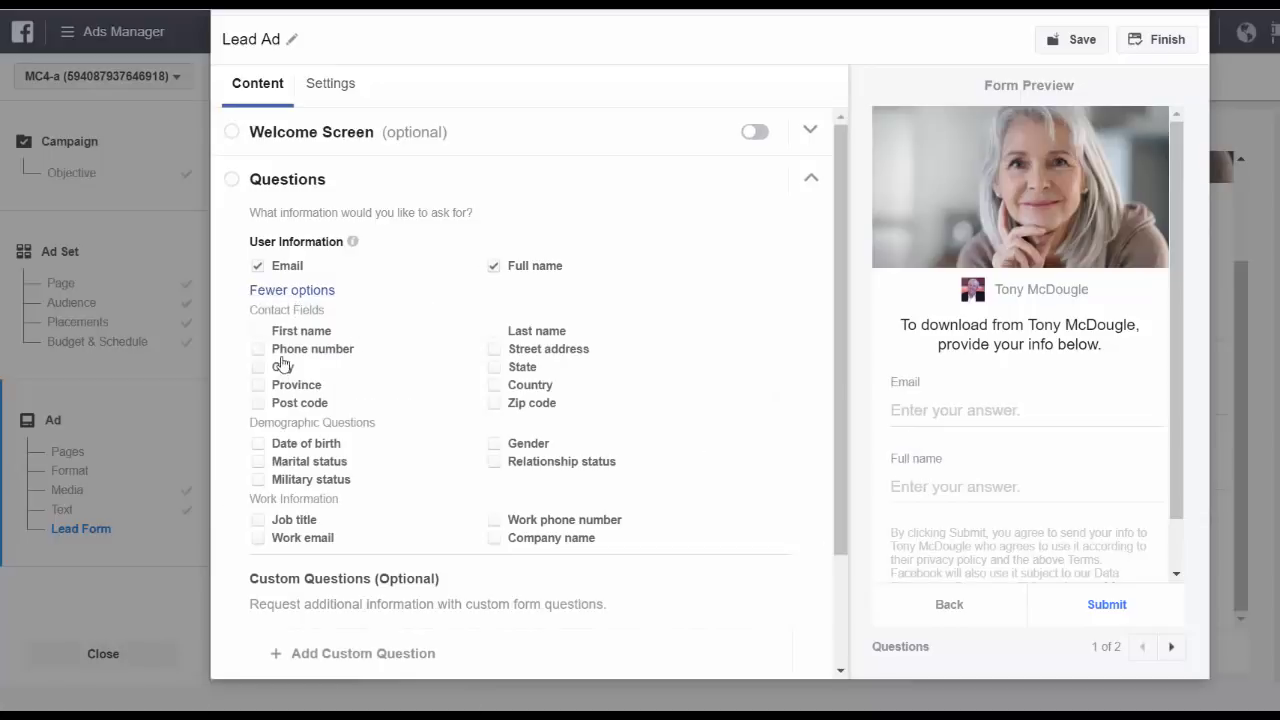
left_click(282, 354)
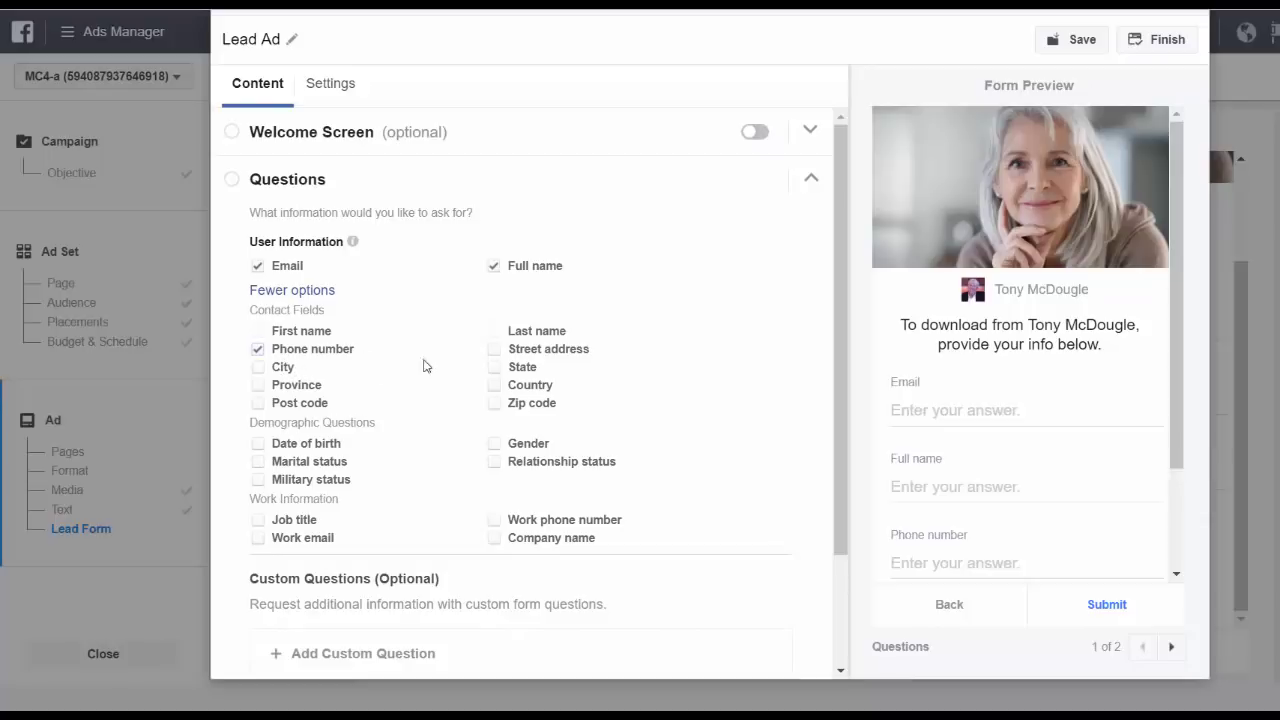
Step: Open the form's Privacy Policy section and check where the policy link appears in the form preview
left_click_drag(840, 368, 840, 534)
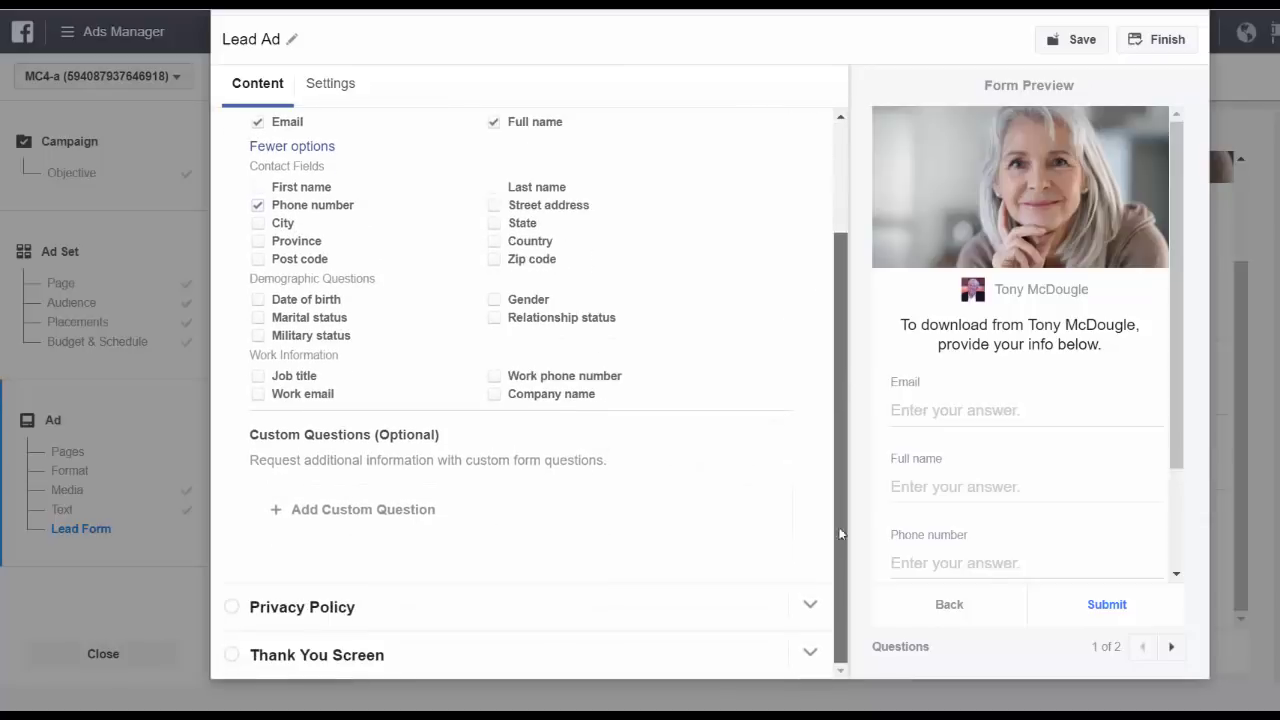
left_click(297, 610)
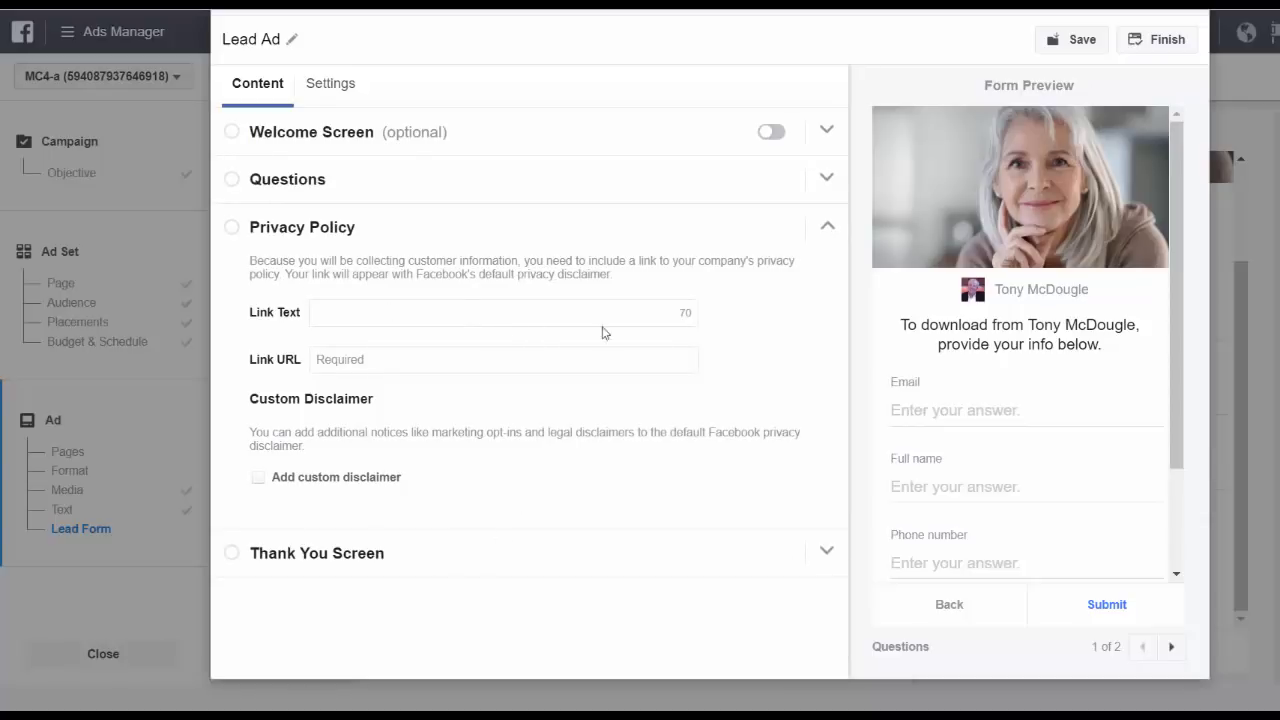
scroll(1158, 496, "down", 1)
scroll(1158, 496, "down", 2)
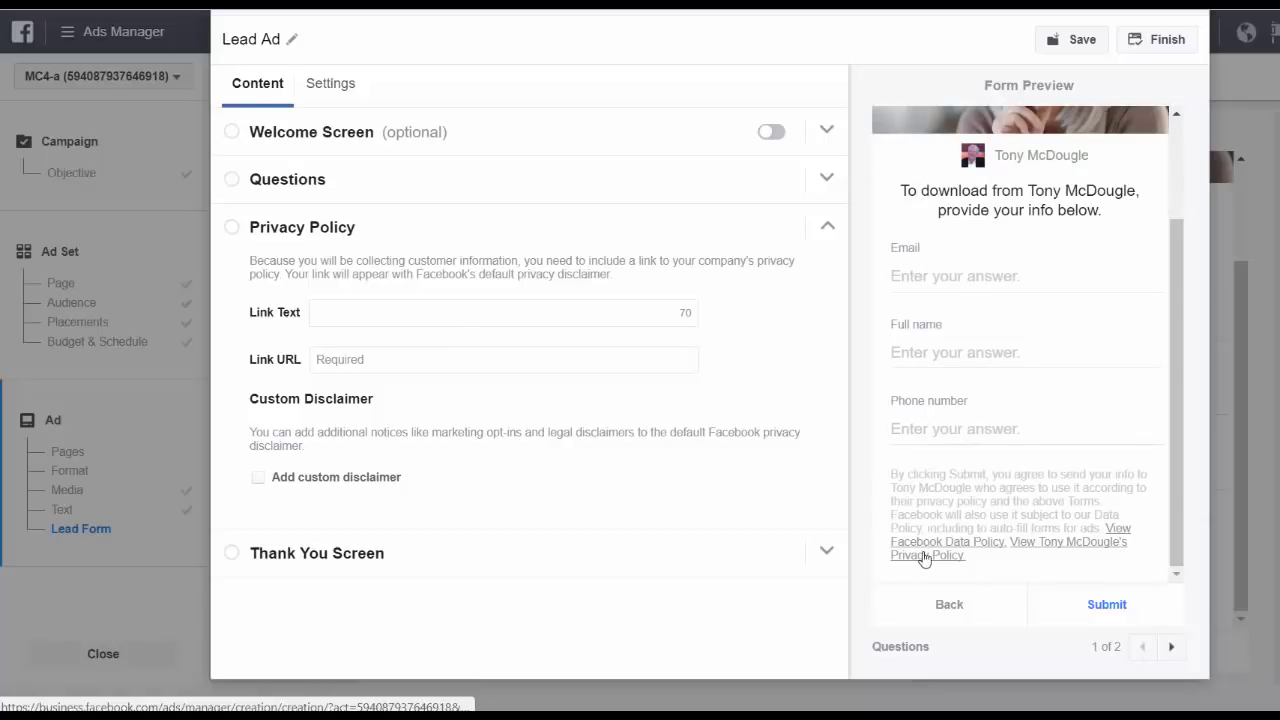
left_click(357, 313)
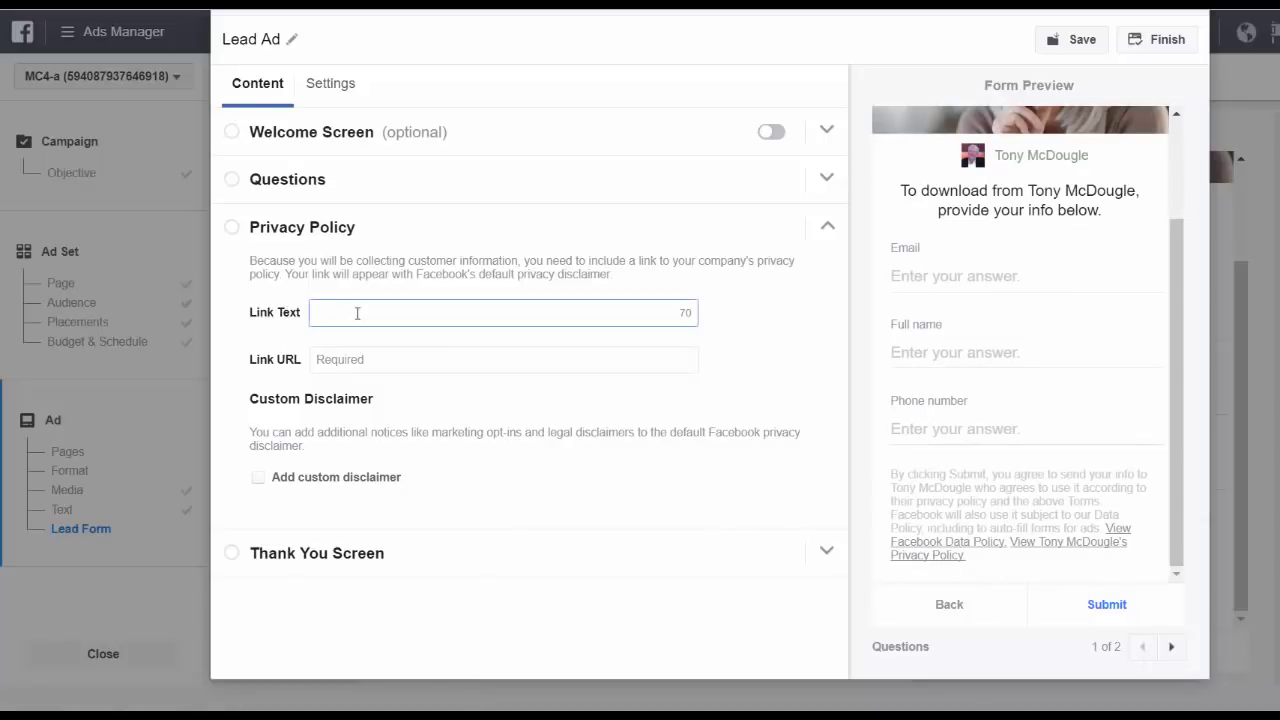
type("Te")
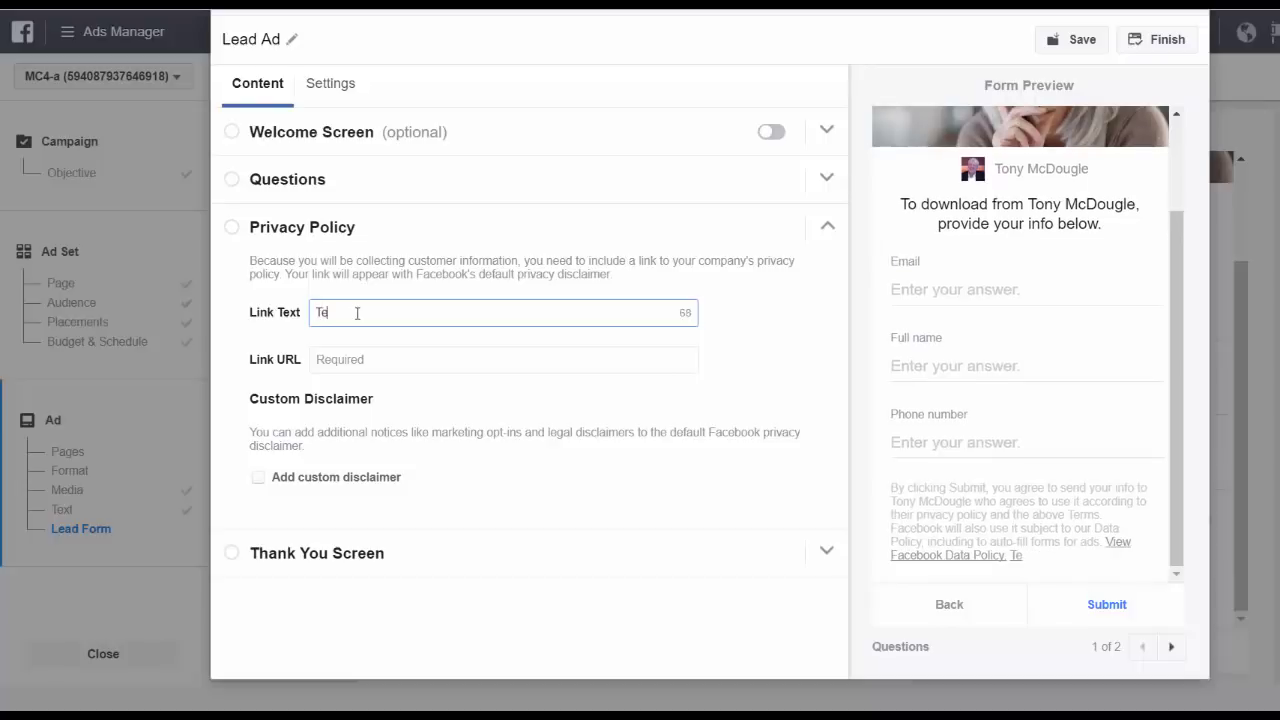
type("stst hsis ss")
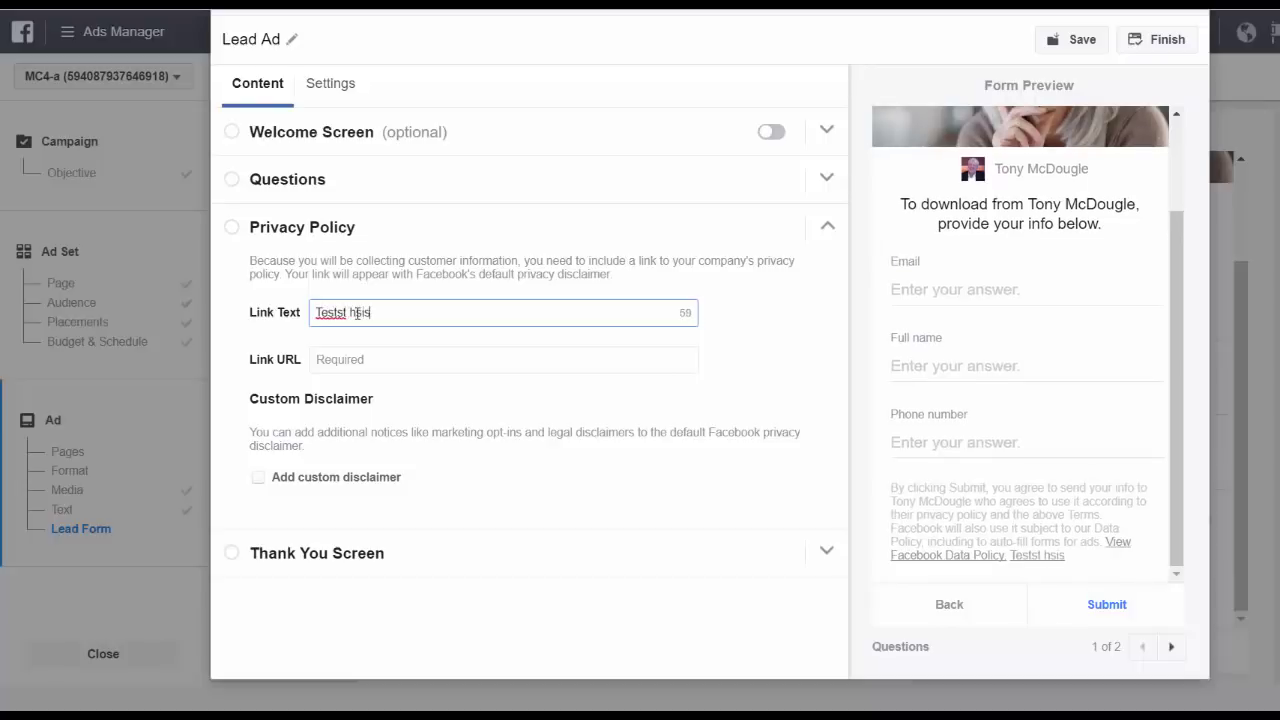
key("BackSpace")
key("BackSpace")
key("BackSpace")
key("BackSpace")
key("BackSpace")
type("djfdslfjdsfljkdslfj")
key("BackSpace")
key("BackSpace")
key("BackSpace")
key("BackSpace")
key("BackSpace")
key("BackSpace")
key("BackSpace")
key("BackSpace")
key("BackSpace")
key("BackSpace")
key("BackSpace")
key("BackSpace")
key("BackSpace")
key("BackSpace")
key("BackSpace")
key("BackSpace")
key("BackSpace")
key("BackSpace")
key("BackSpace")
key("BackSpace")
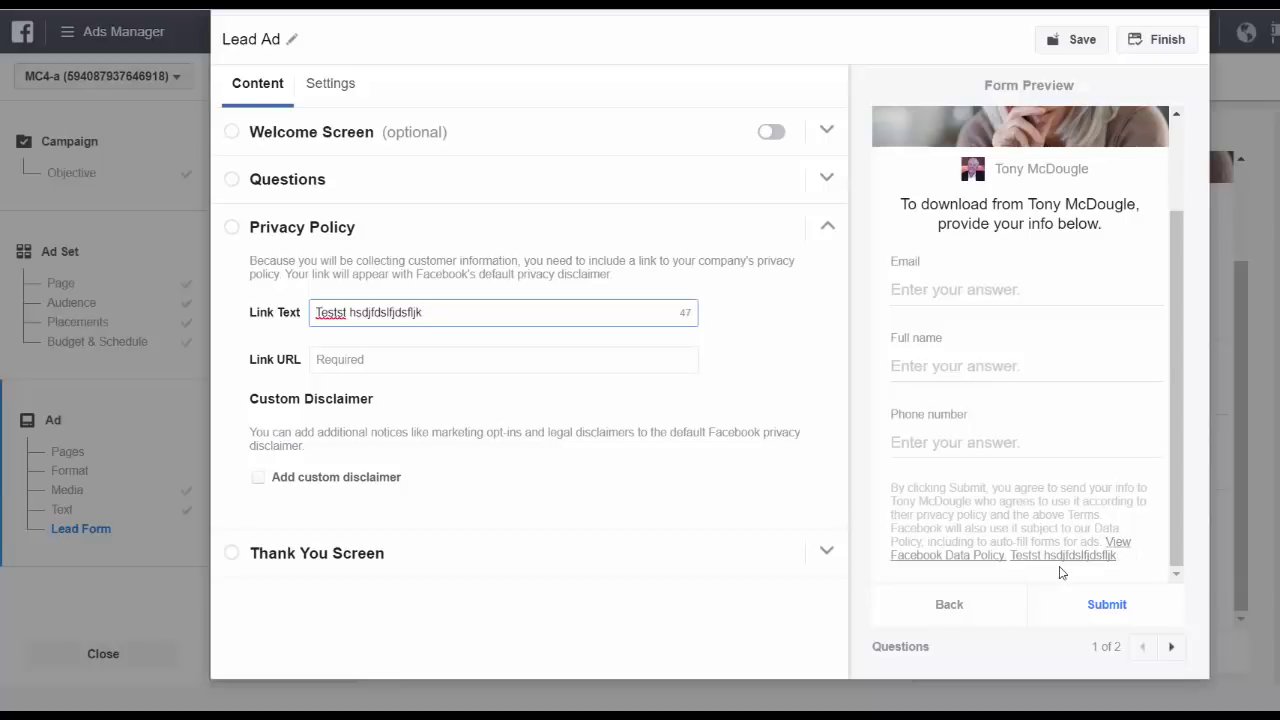
key("BackSpace")
key("BackSpace")
key("BackSpace")
key("BackSpace")
key("BackSpace")
key("BackSpace")
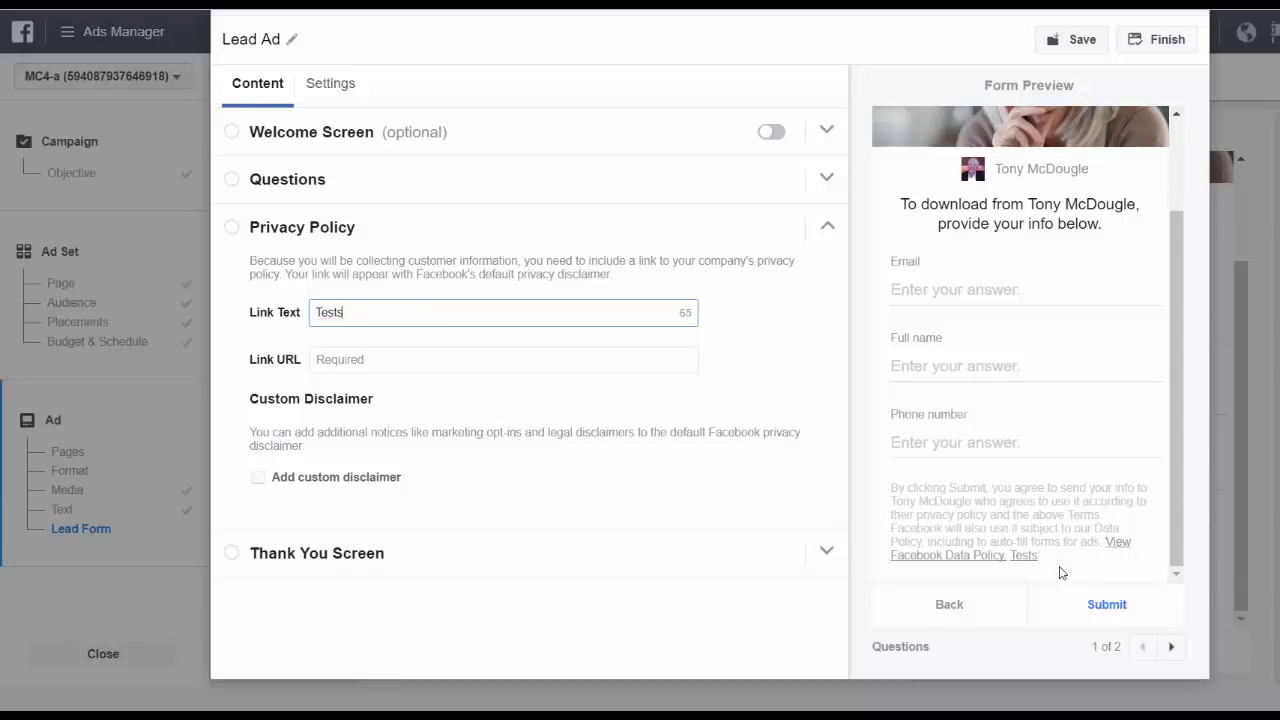
key("BackSpace")
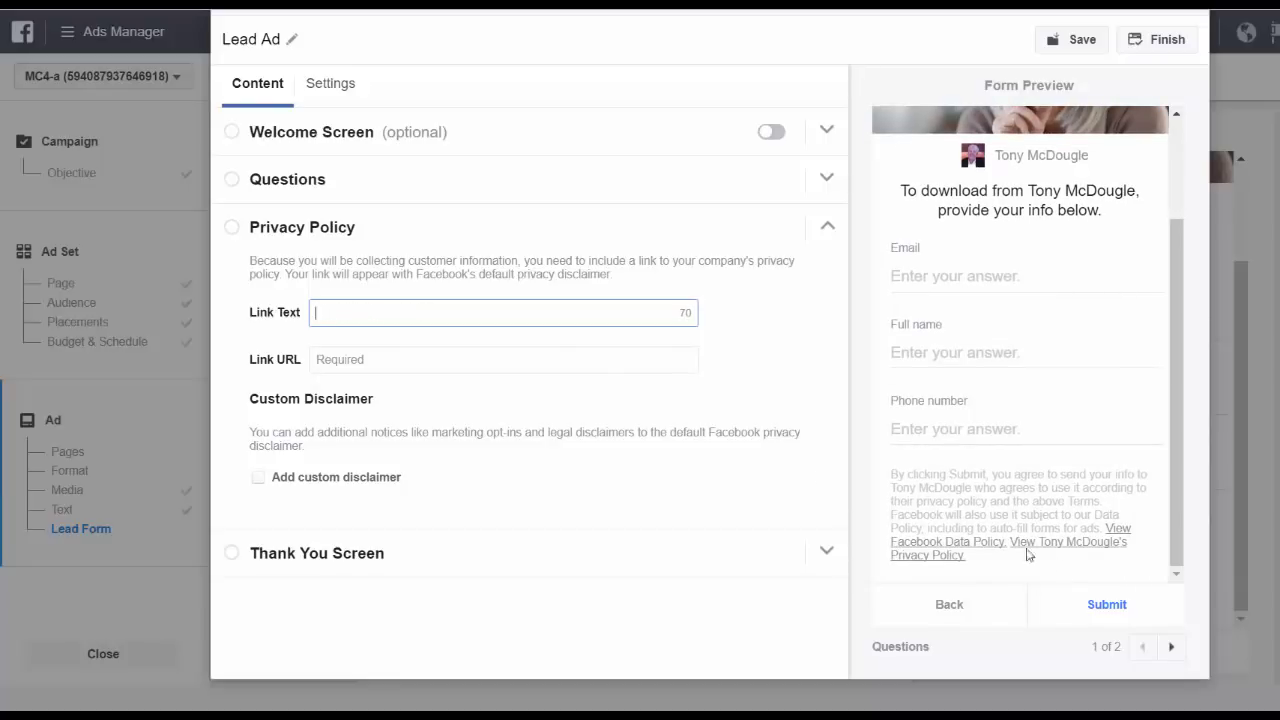
left_click(779, 300)
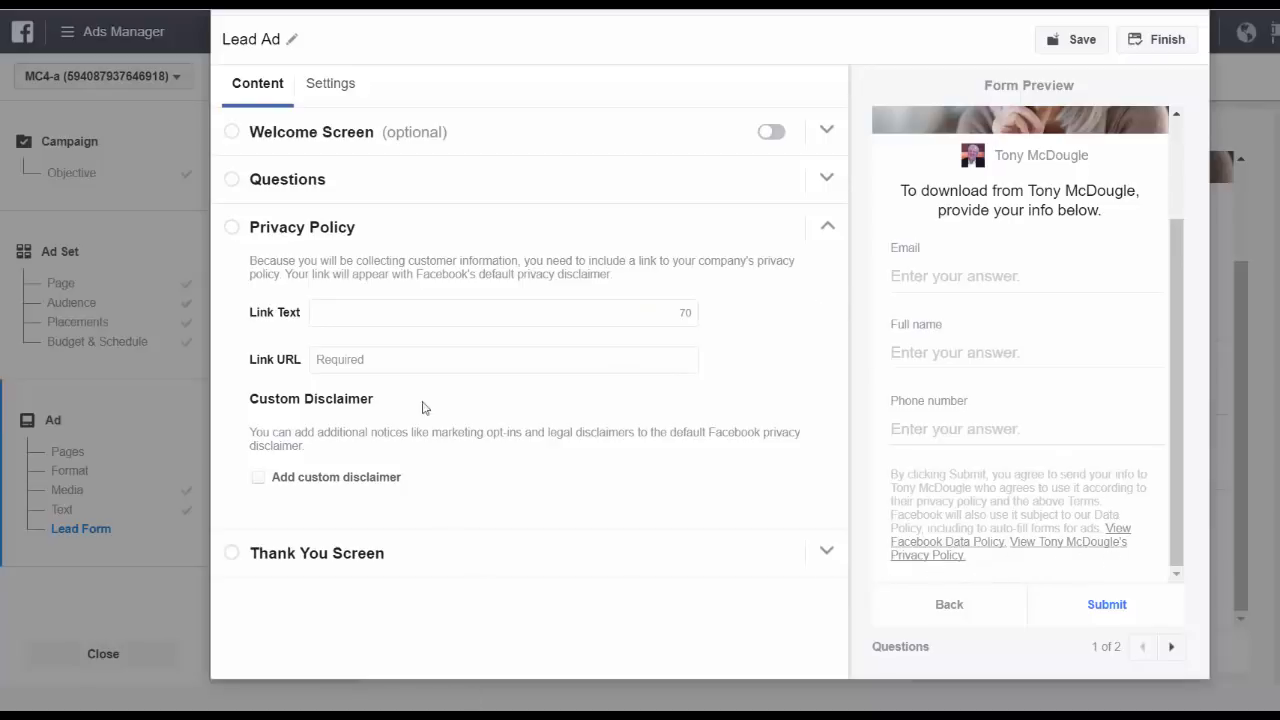
Step: Set the privacy policy's link URL to the /privacy page of the advertiser's website
left_click(412, 366)
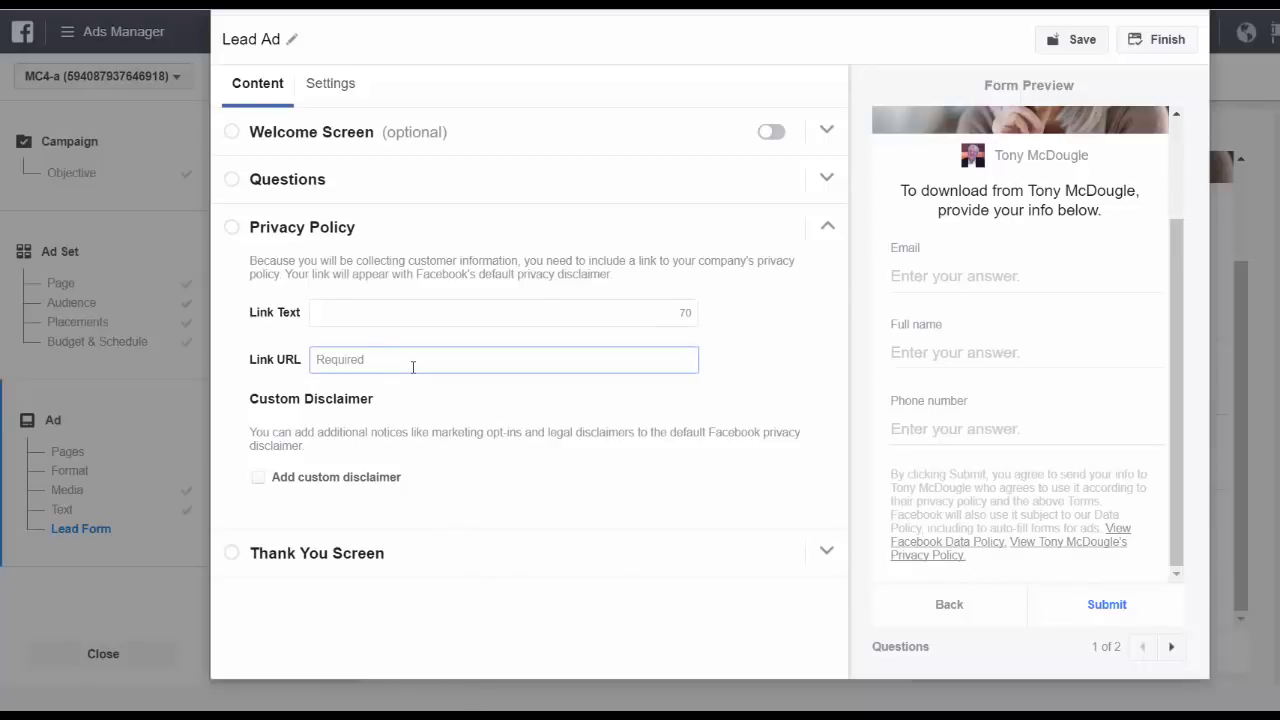
type("h")
type("ttp://tonymcdougle.com/privacy")
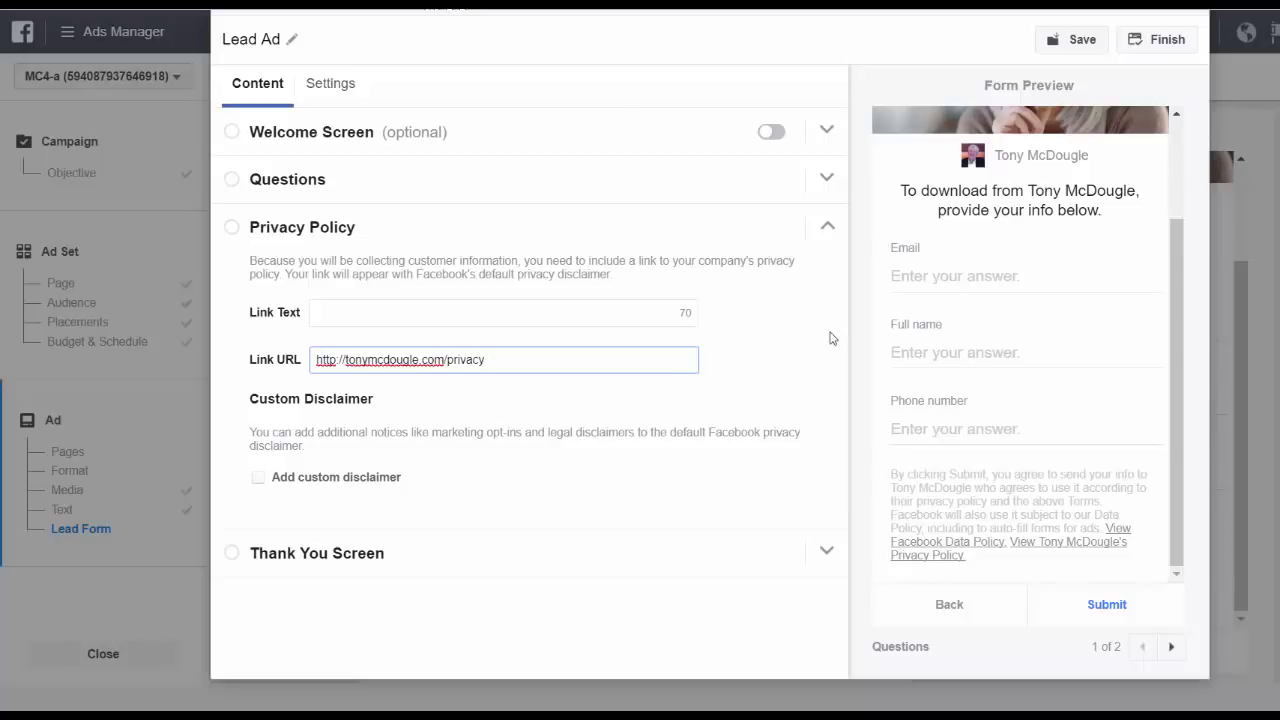
left_click(819, 367)
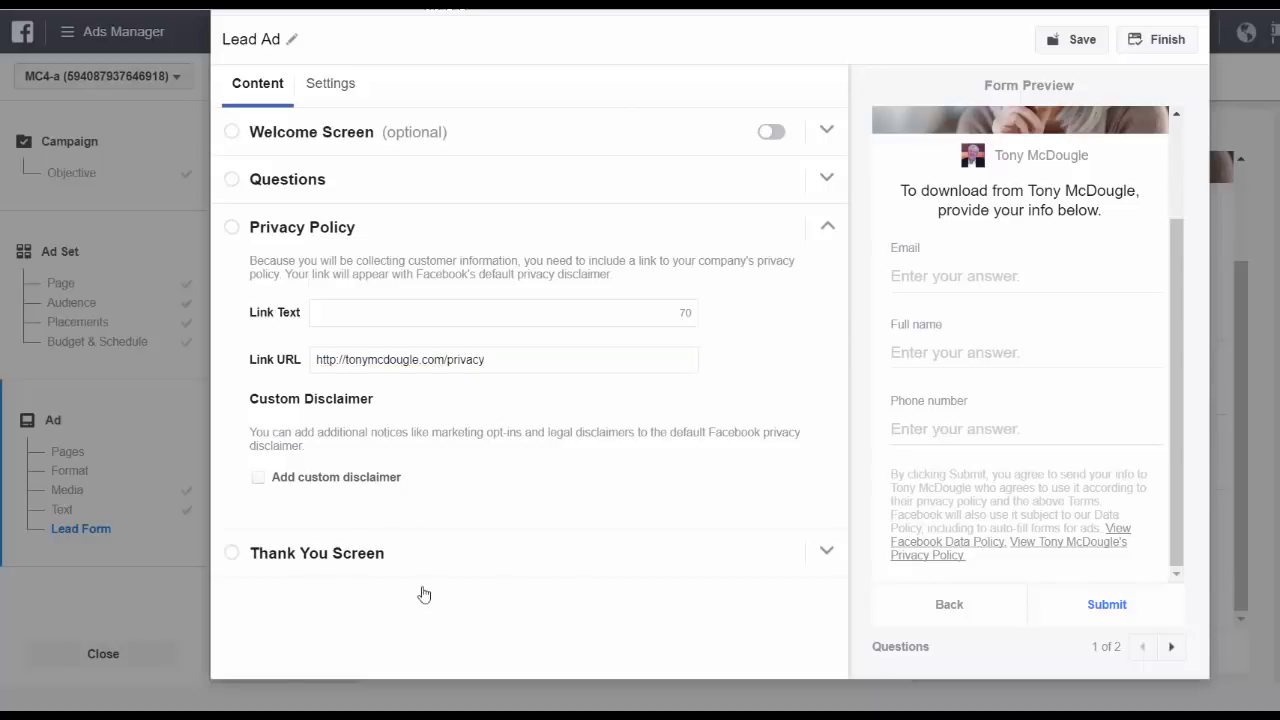
left_click(351, 564)
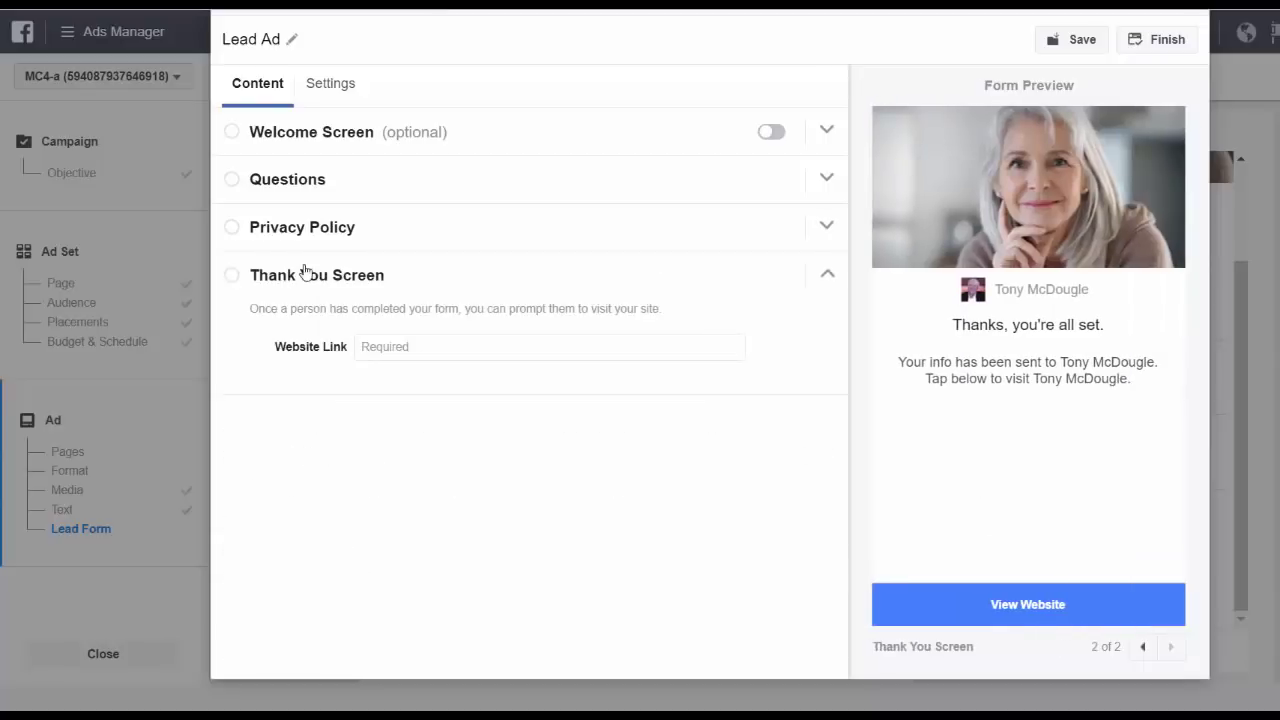
left_click(405, 347)
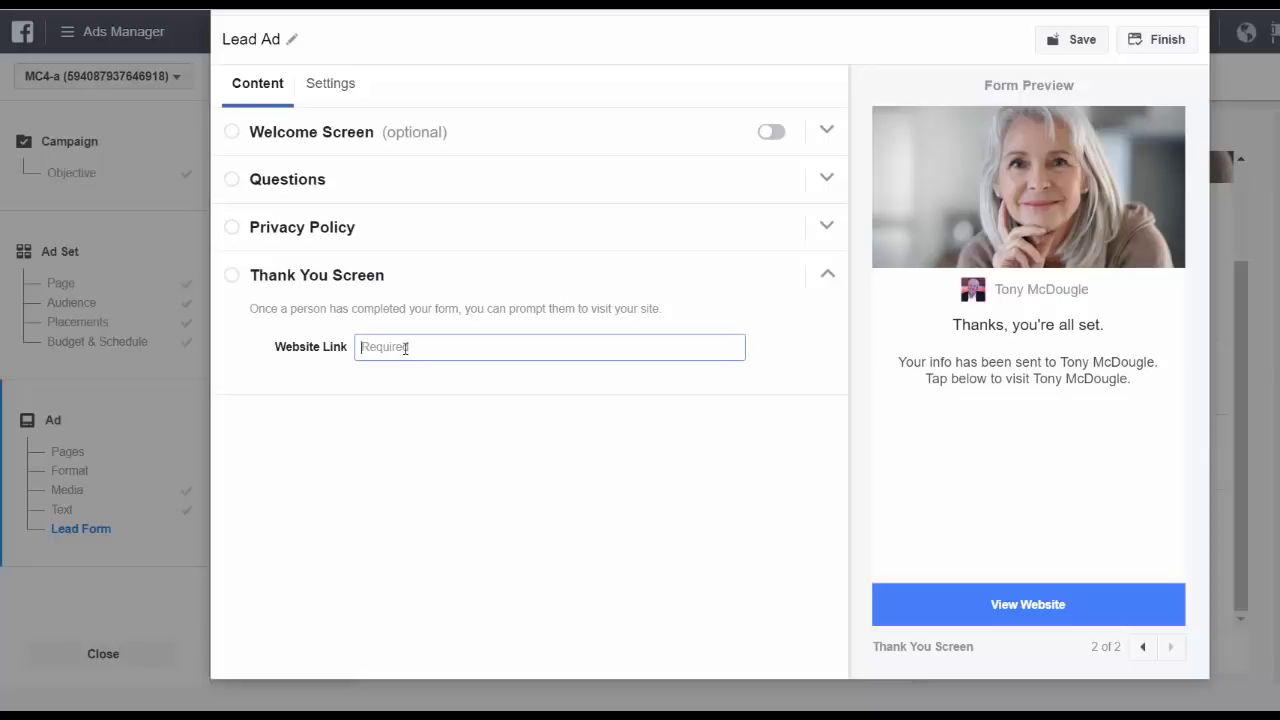
type("g")
key("BackSpace")
type("h")
type("ttp://gd")
type("ogle.com")
left_click(727, 478)
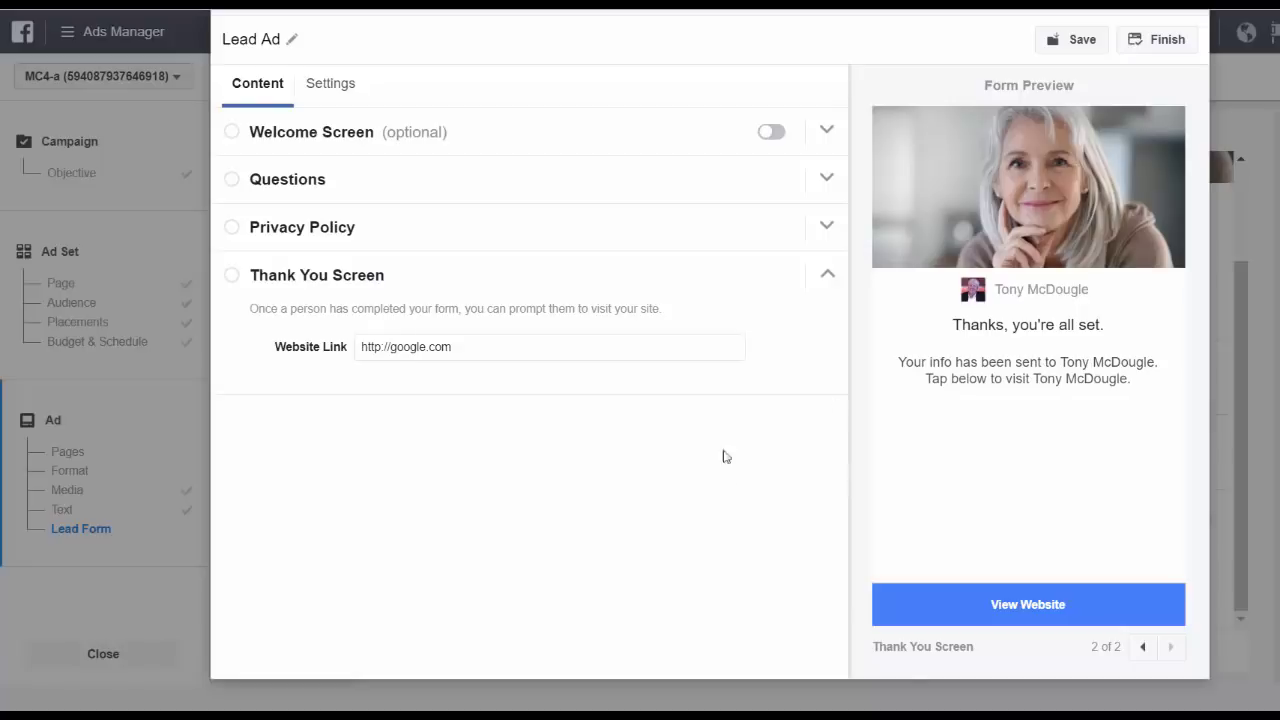
Step: Save and finish the Lead Ad form, and confirm the ad for submission
left_click(1074, 42)
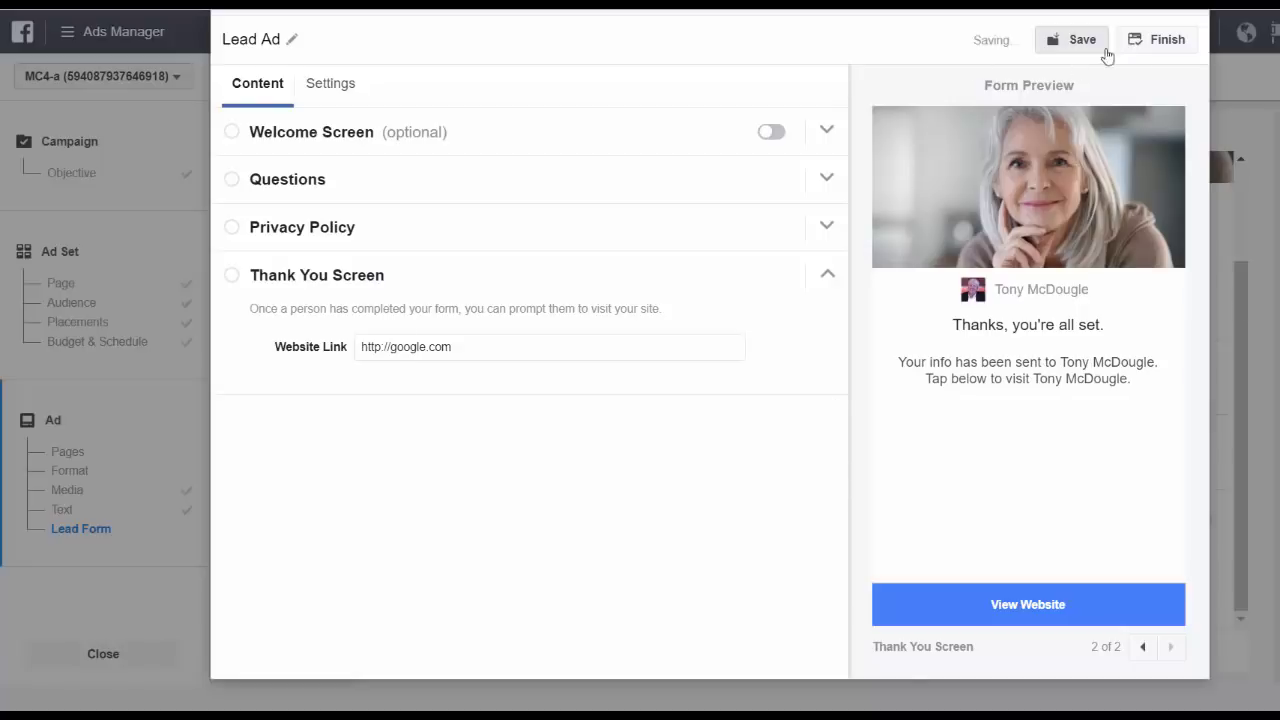
left_click(1155, 45)
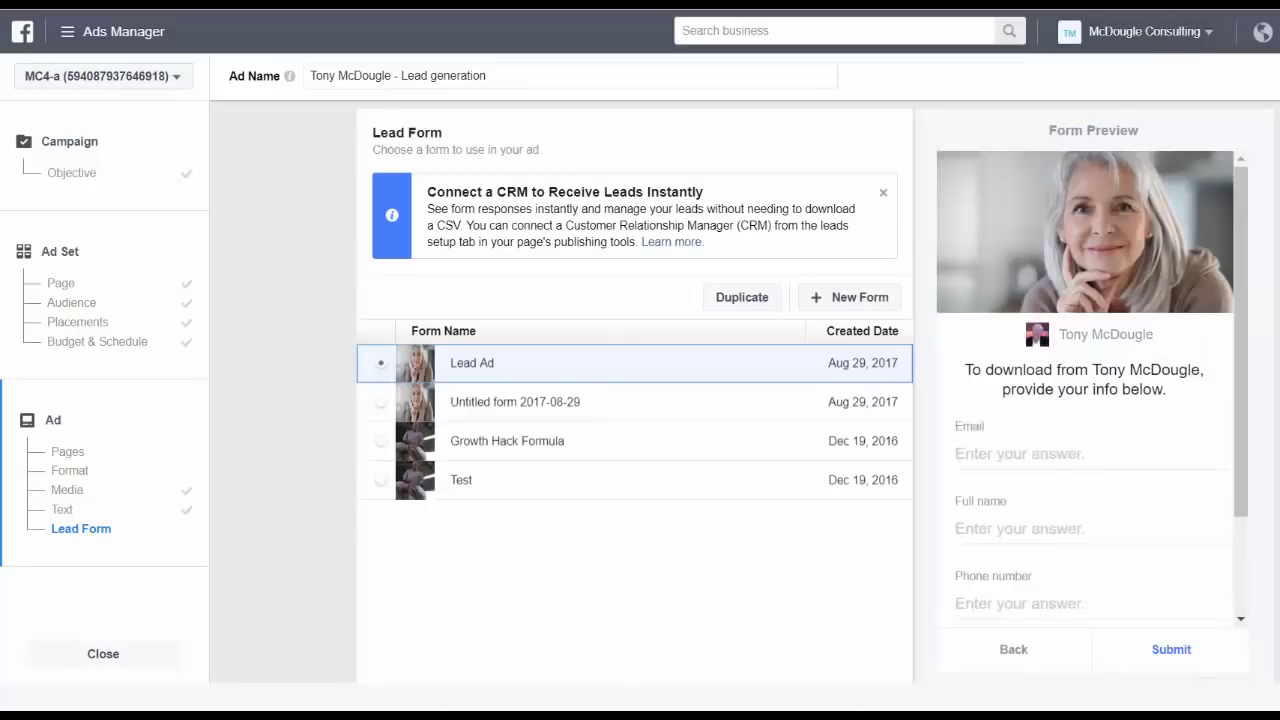
scroll(1272, 518, "down", 2)
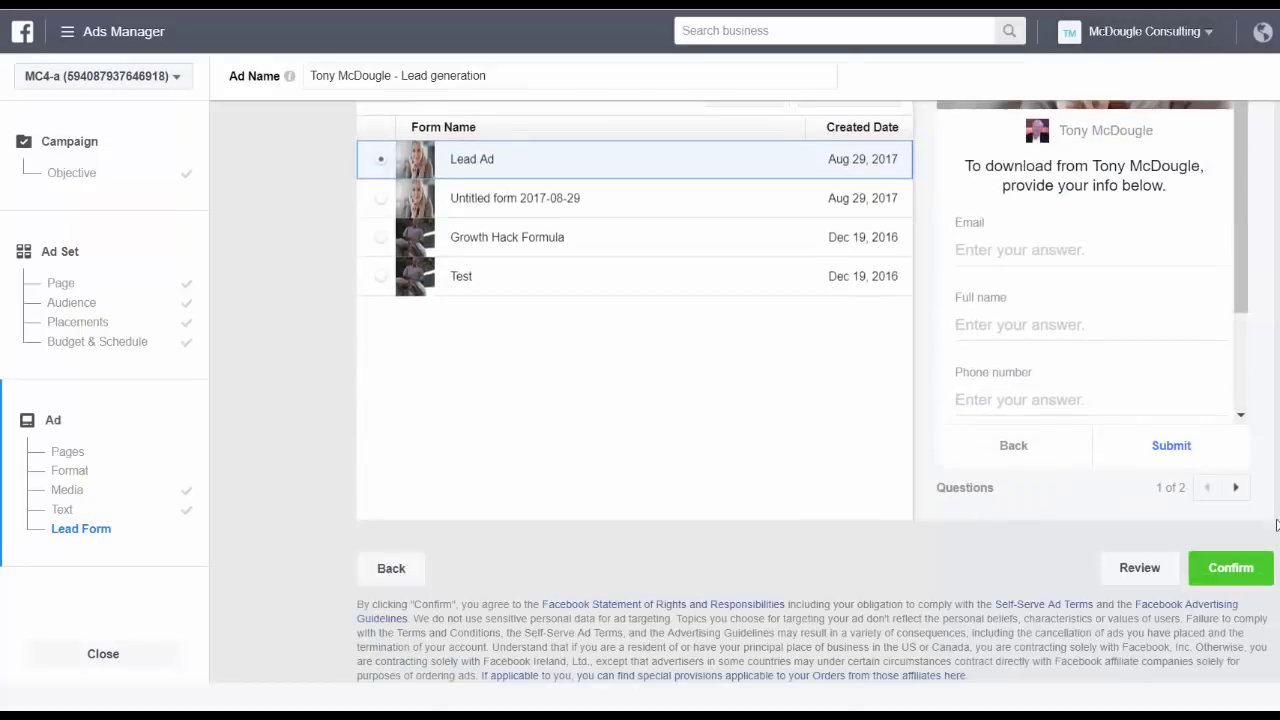
left_click(1221, 569)
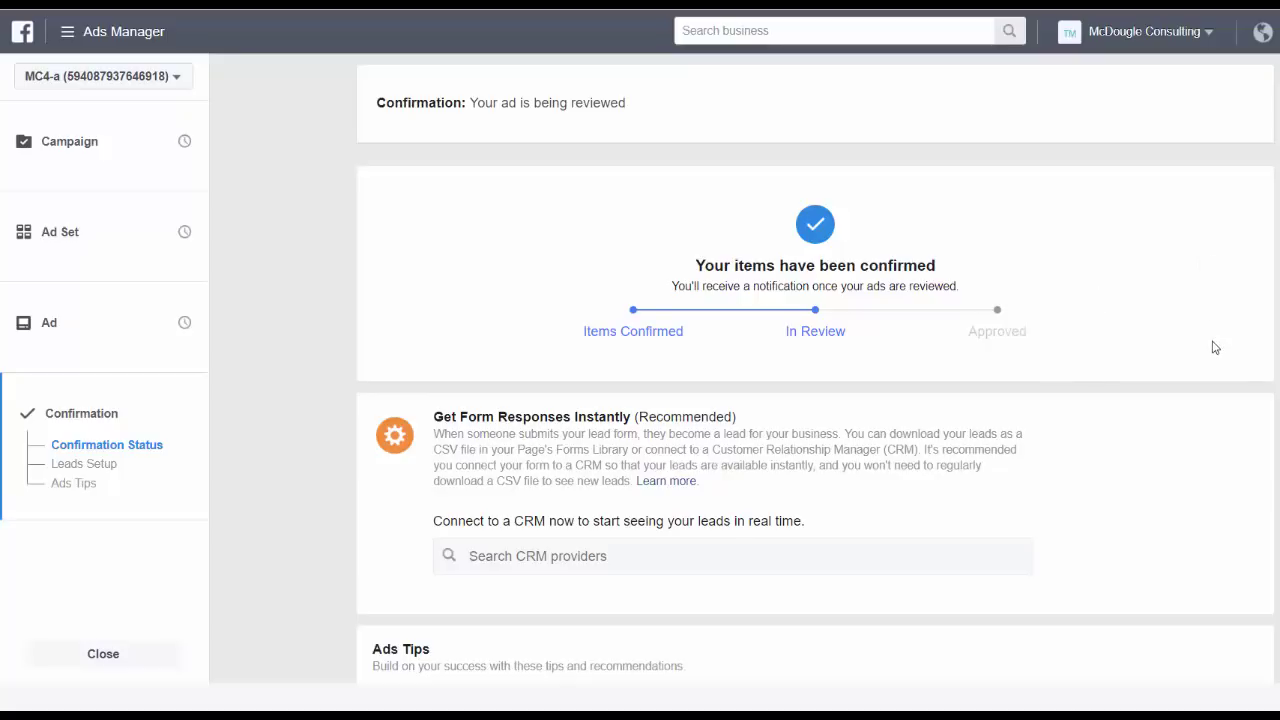
scroll(1215, 346, "down", 4)
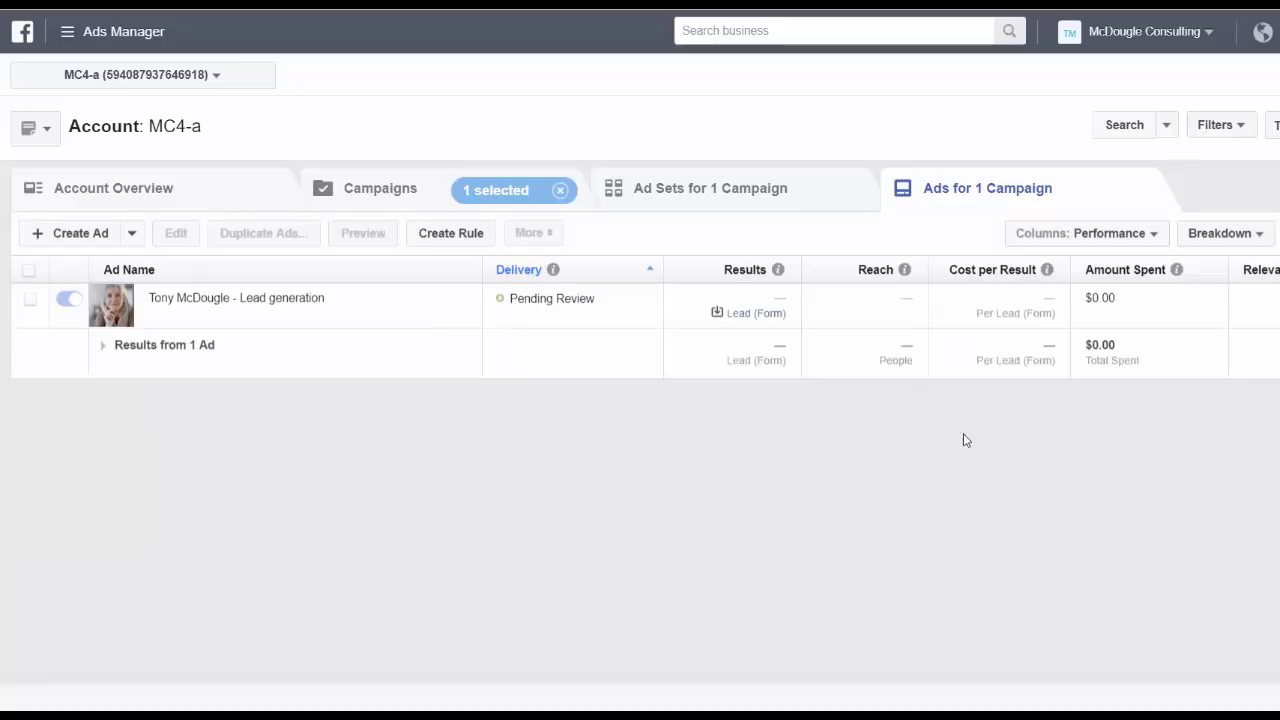
Step: Preview the new lead generation ad as it appears in the Facebook Desktop News Feed
left_click(33, 306)
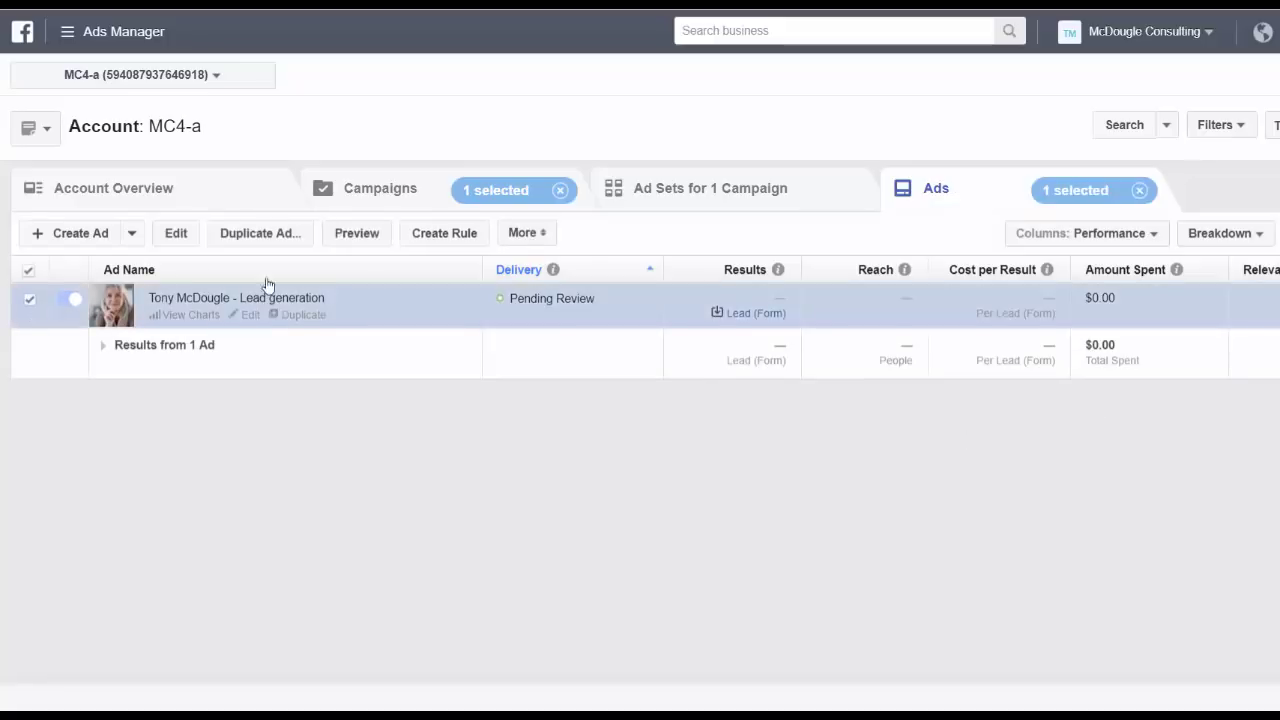
left_click(358, 233)
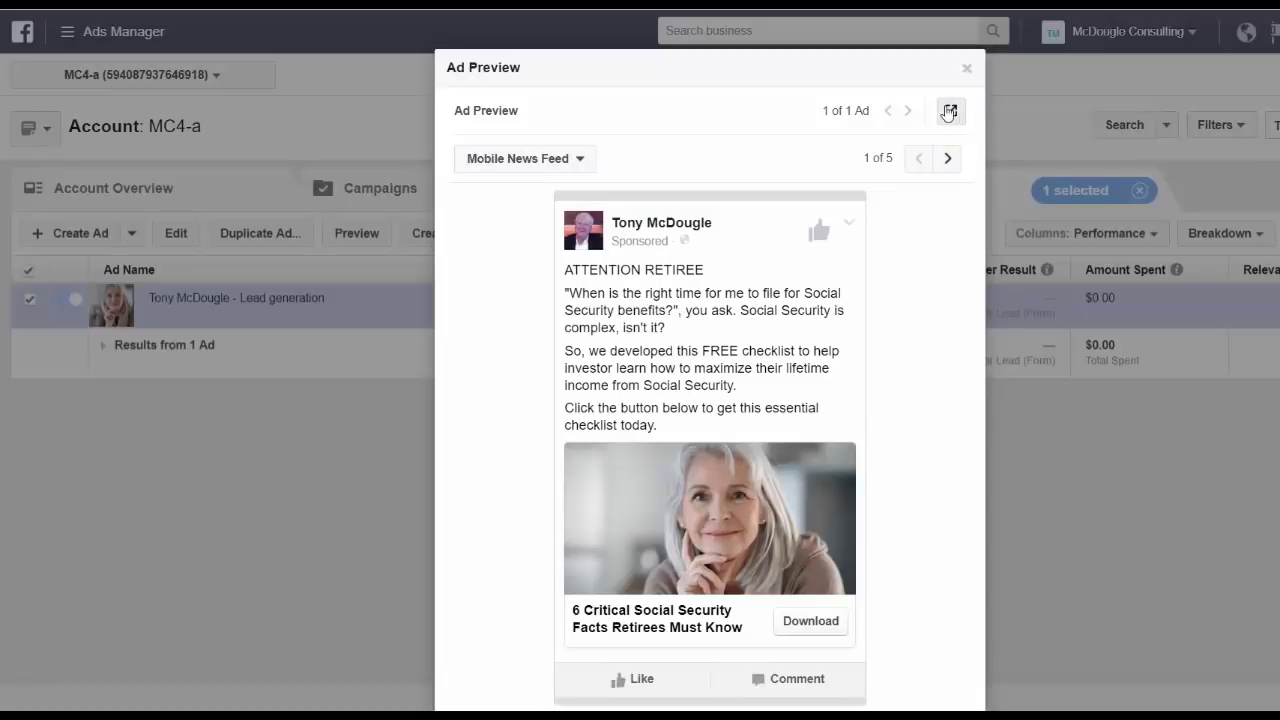
left_click(951, 115)
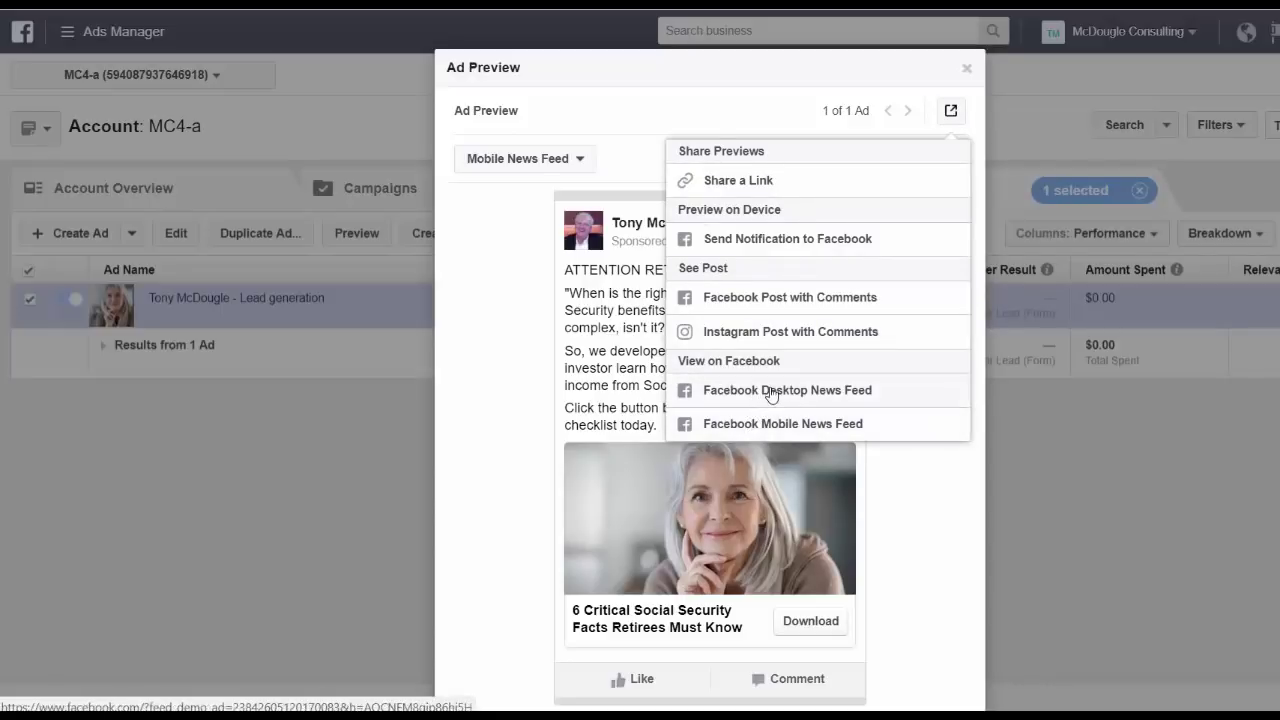
left_click(771, 392)
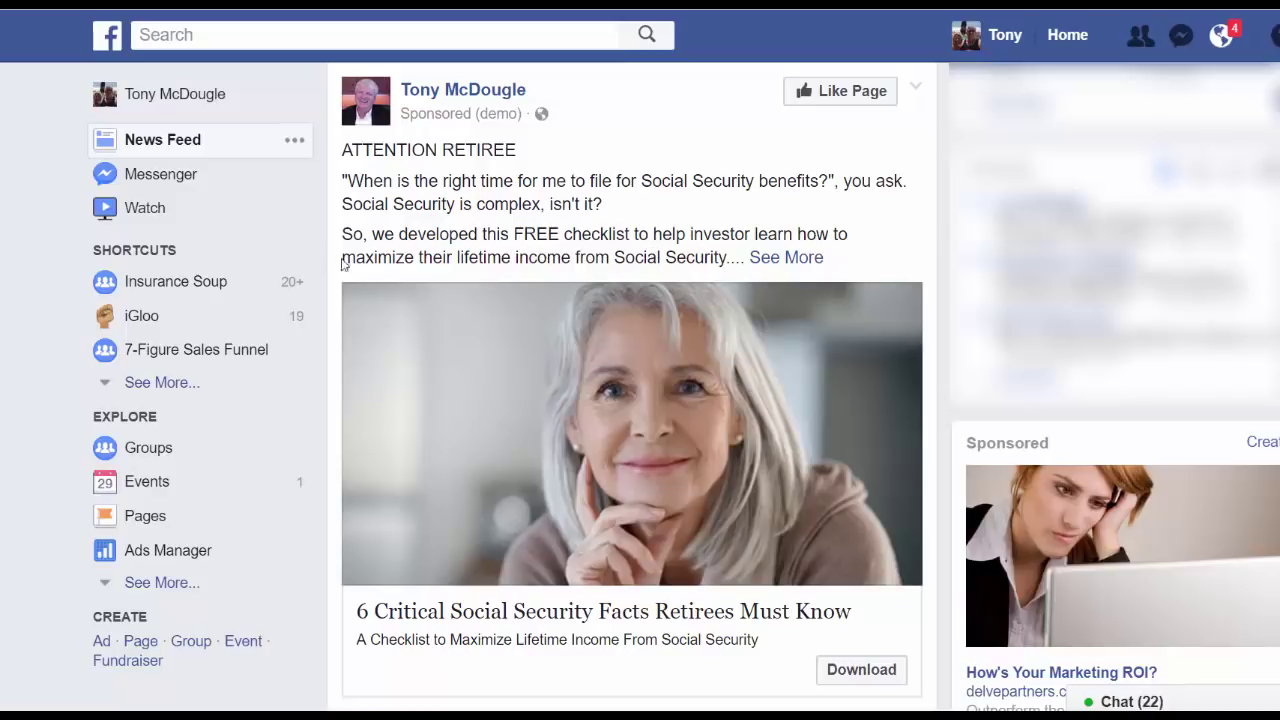
Step: Expand the sponsored post's full text and review its copy, image, headline and Download call to action
left_click(782, 262)
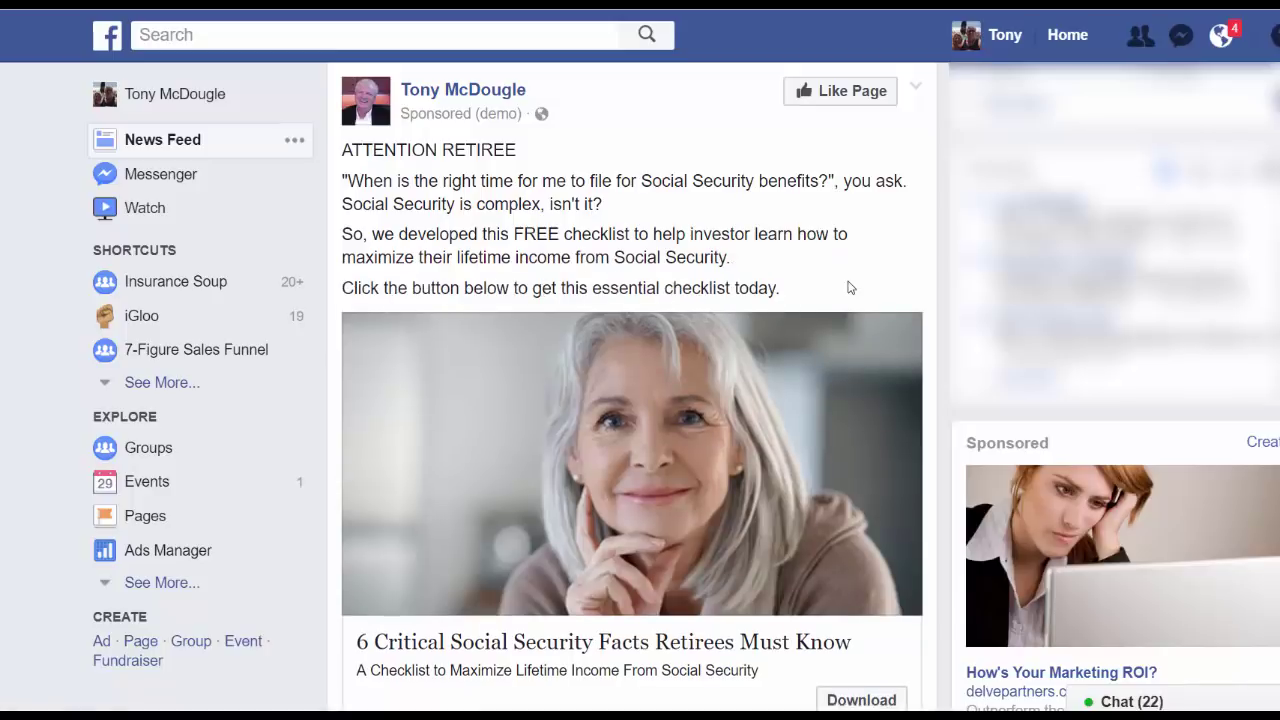
scroll(903, 290, "down", 2)
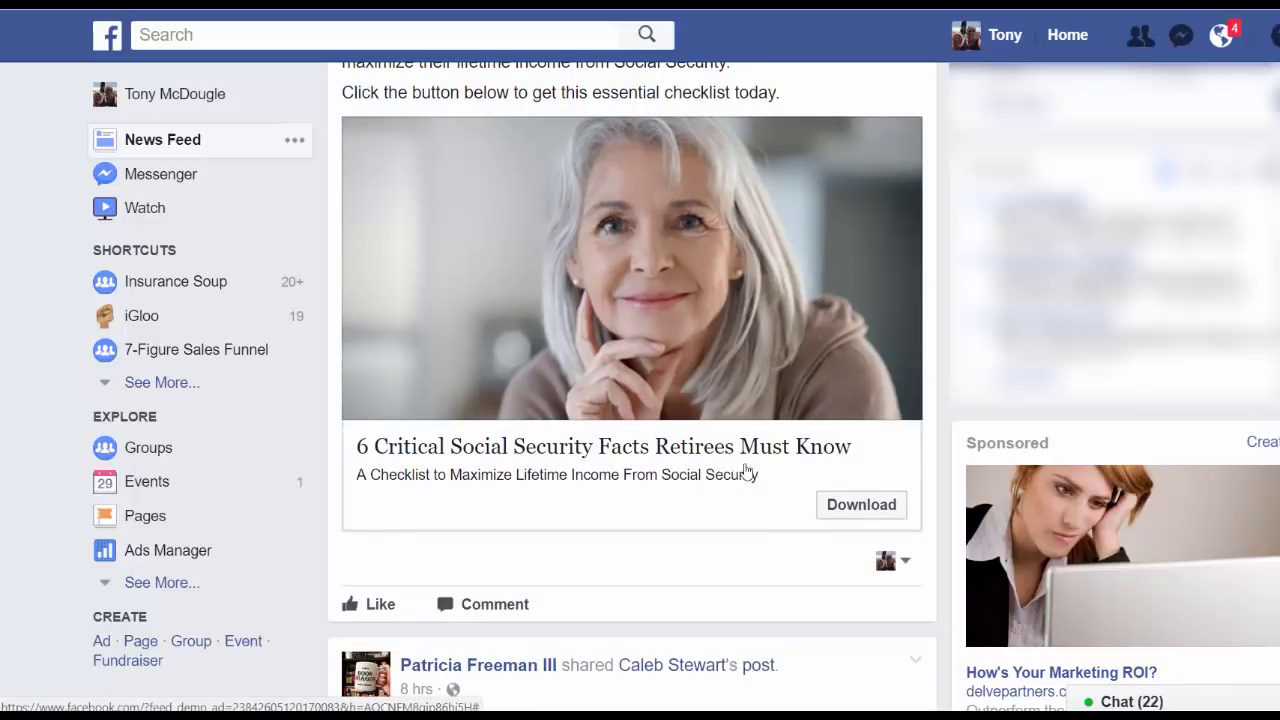
scroll(916, 430, "up", 2)
scroll(918, 428, "down", 1)
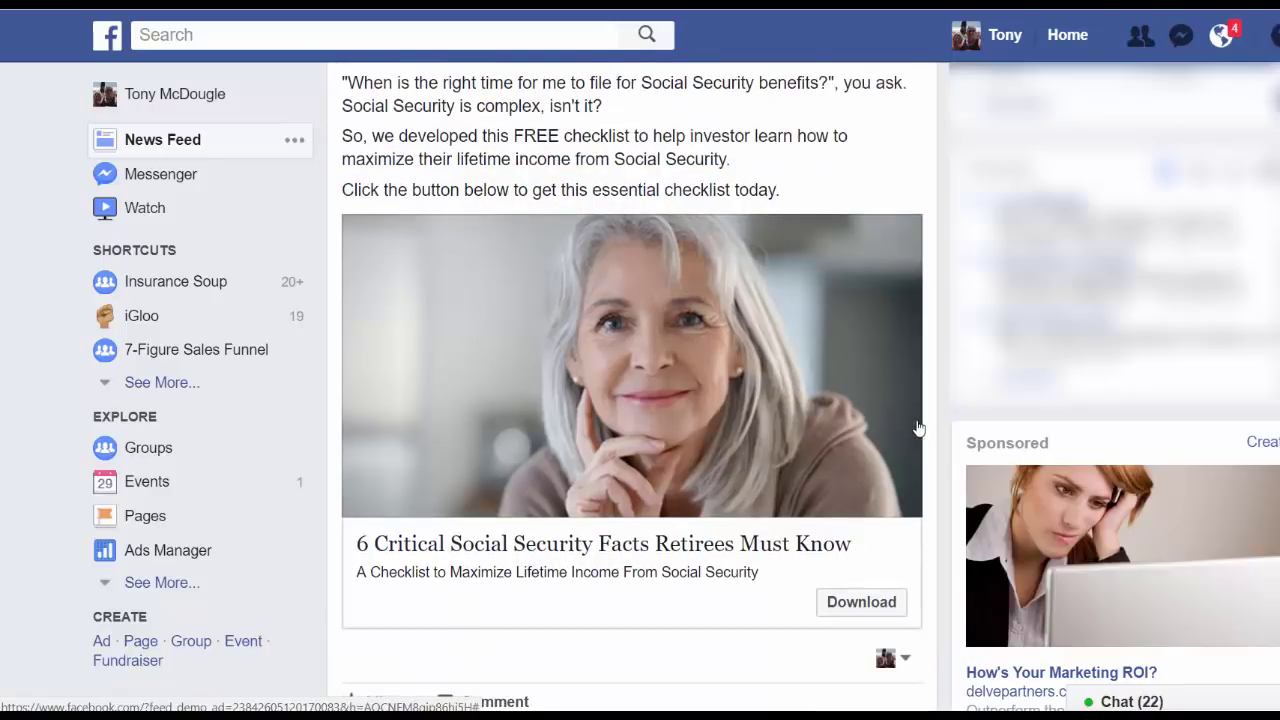
scroll(918, 428, "up", 1)
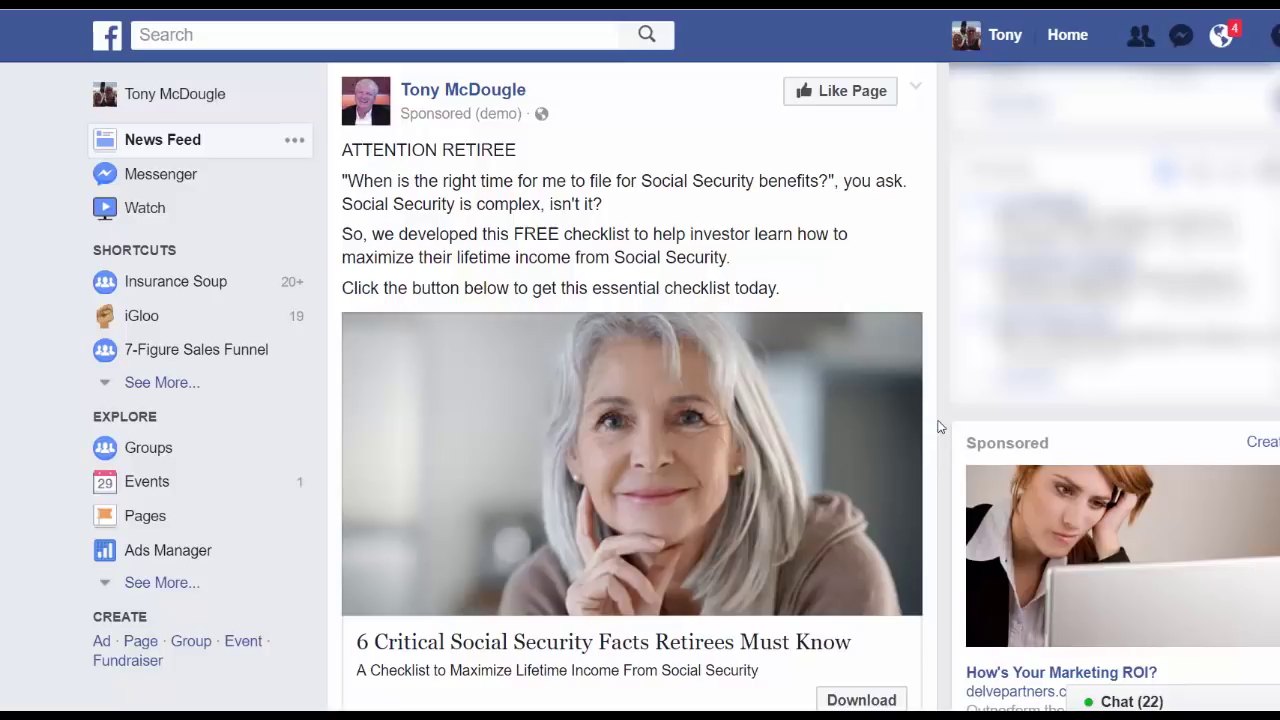
scroll(938, 428, "down", 1)
scroll(935, 427, "up", 1)
Step: Submit a test lead with the prefilled contact details through the ad's Download form, and visit the website linked on the thank-you screen
left_click(873, 702)
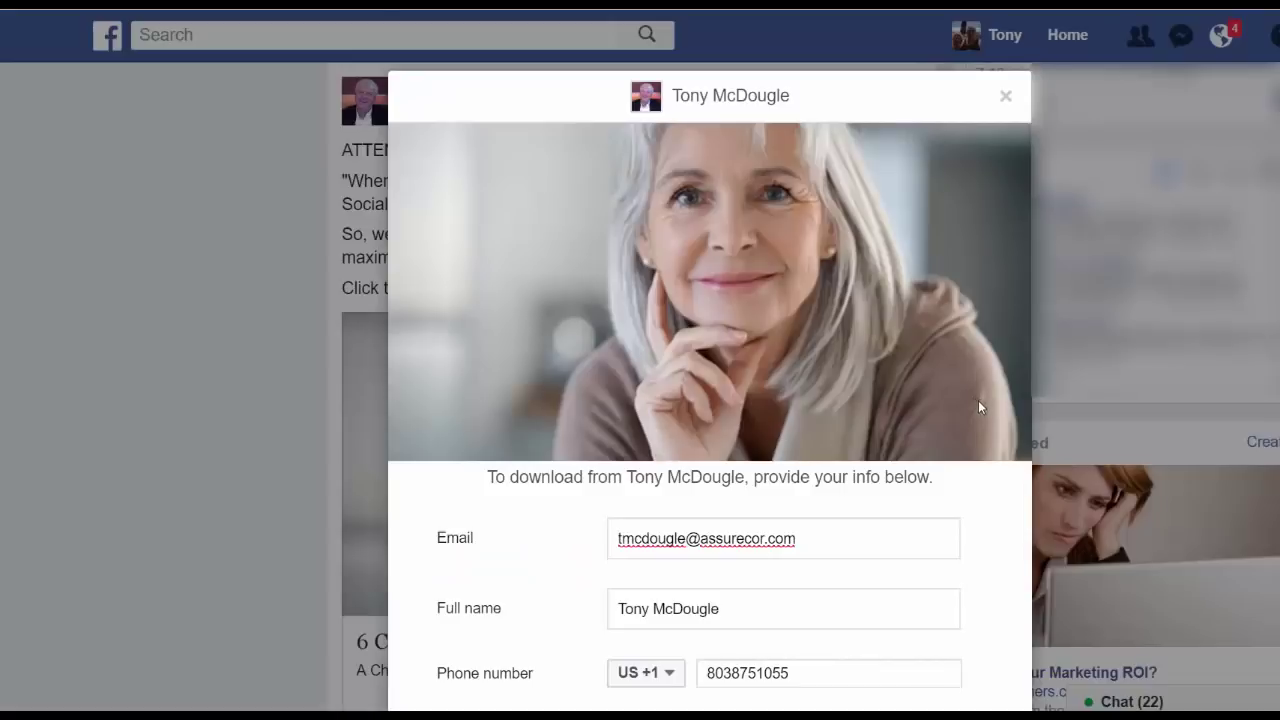
scroll(978, 400, "down", 2)
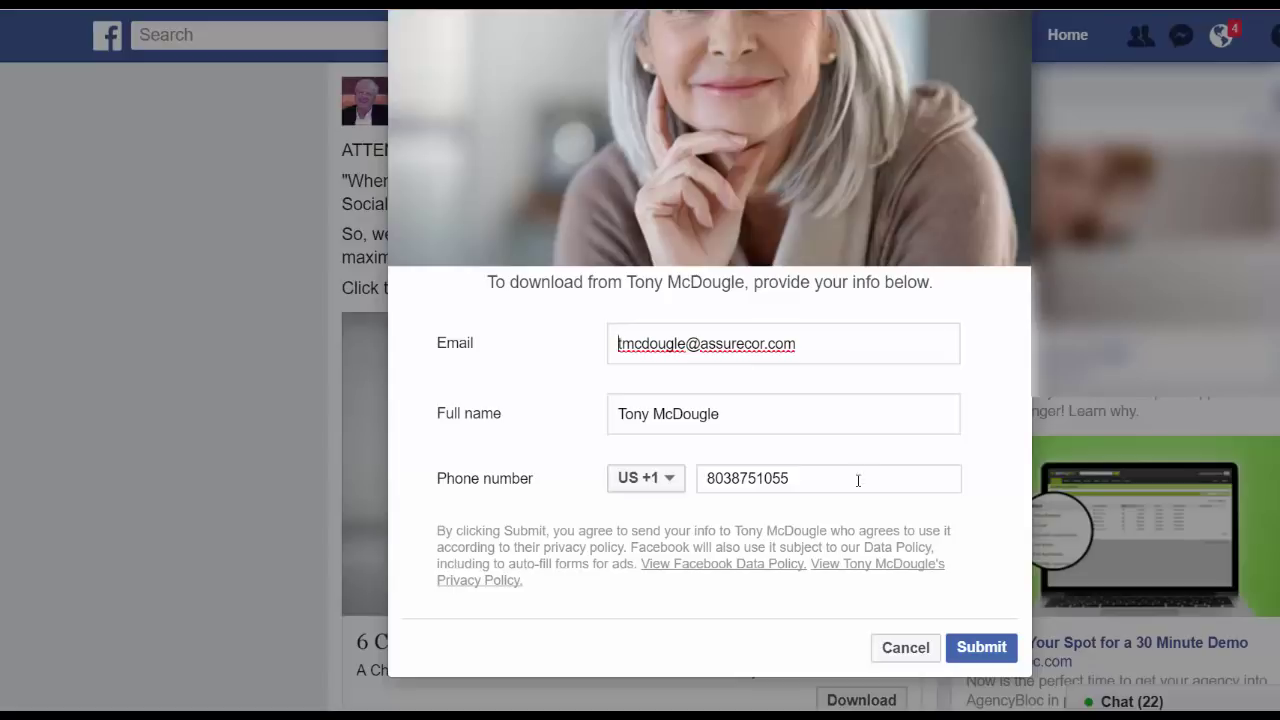
left_click(981, 650)
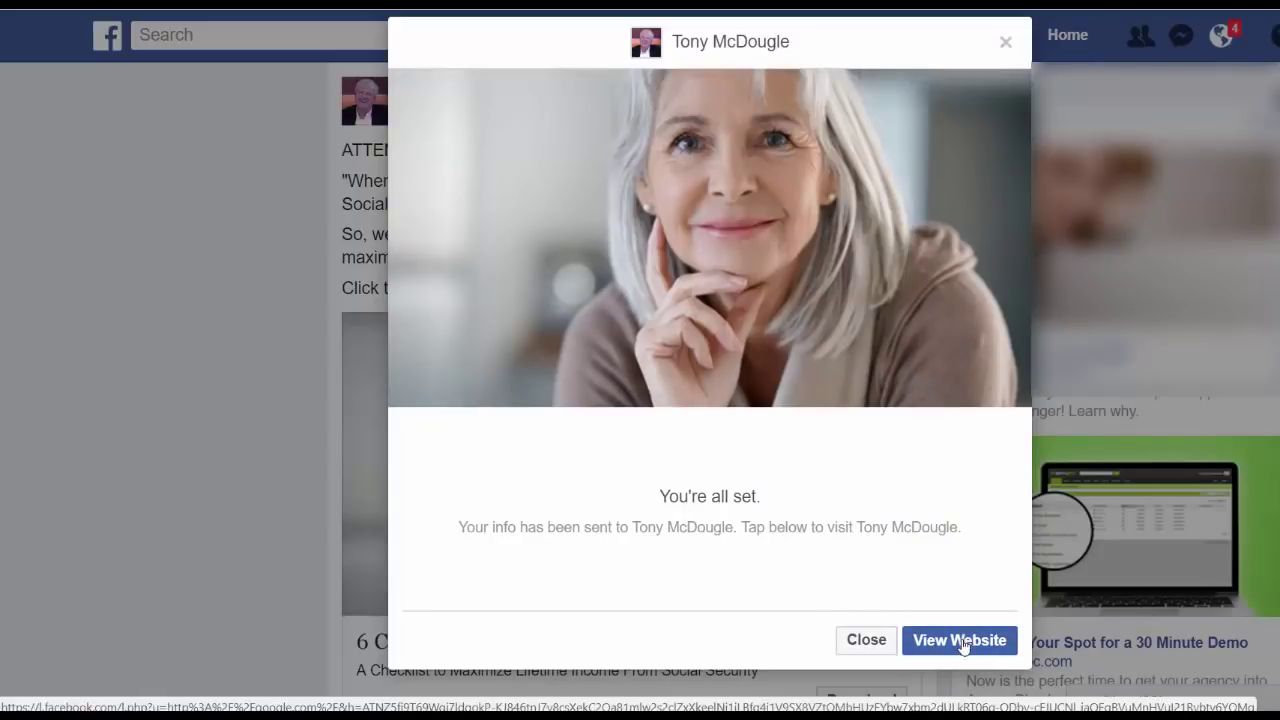
left_click(958, 641)
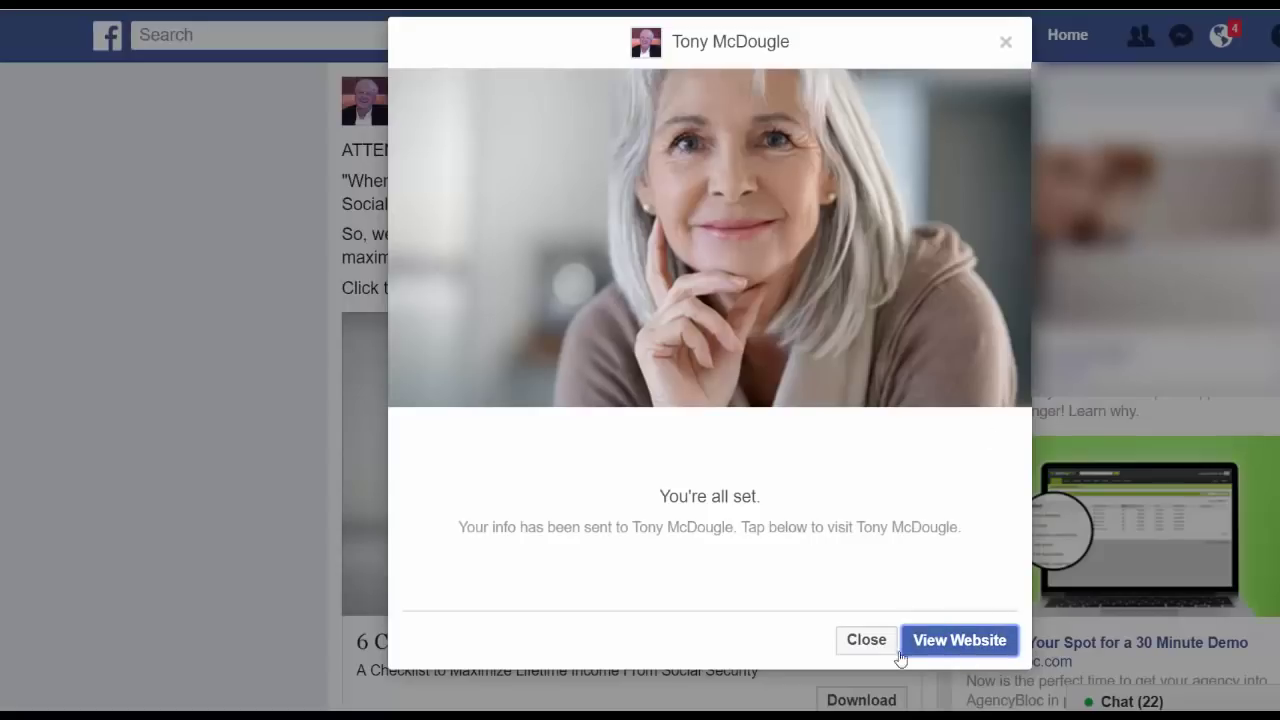
left_click(858, 643)
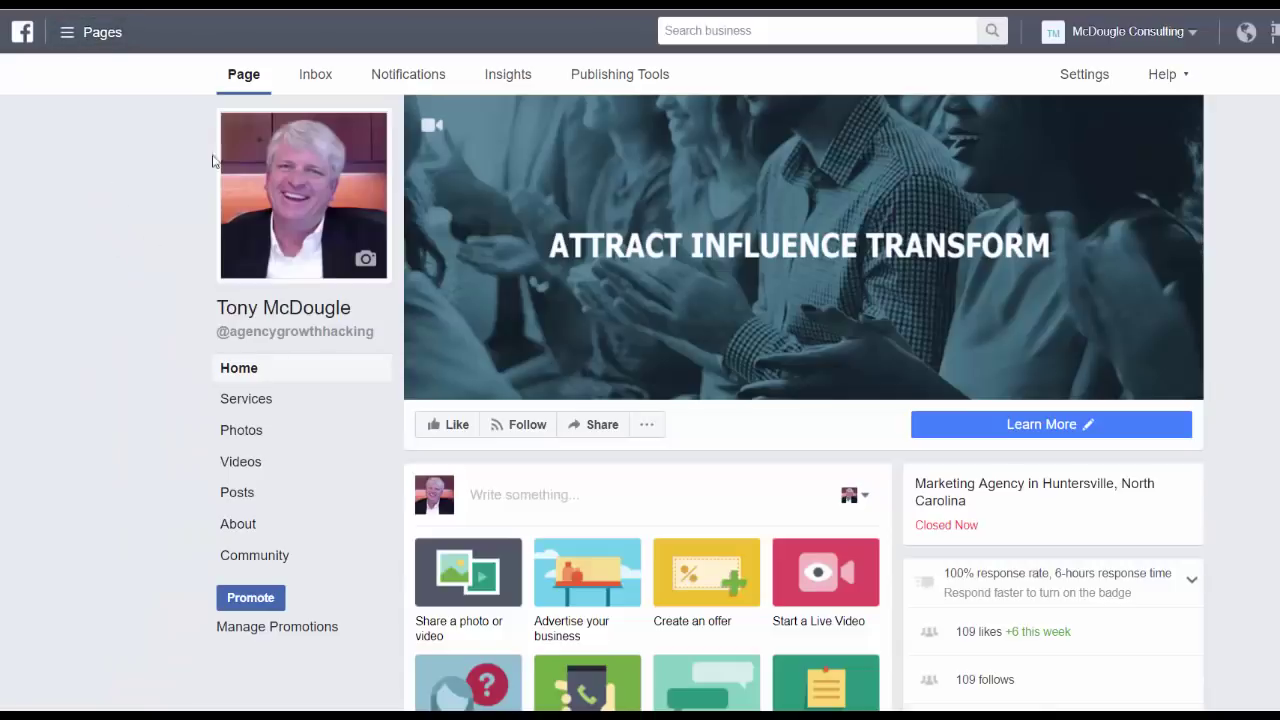
Step: Download the new leads of the Lead Ad form as a CSV file from the Facebook page's Forms Library
left_click(626, 78)
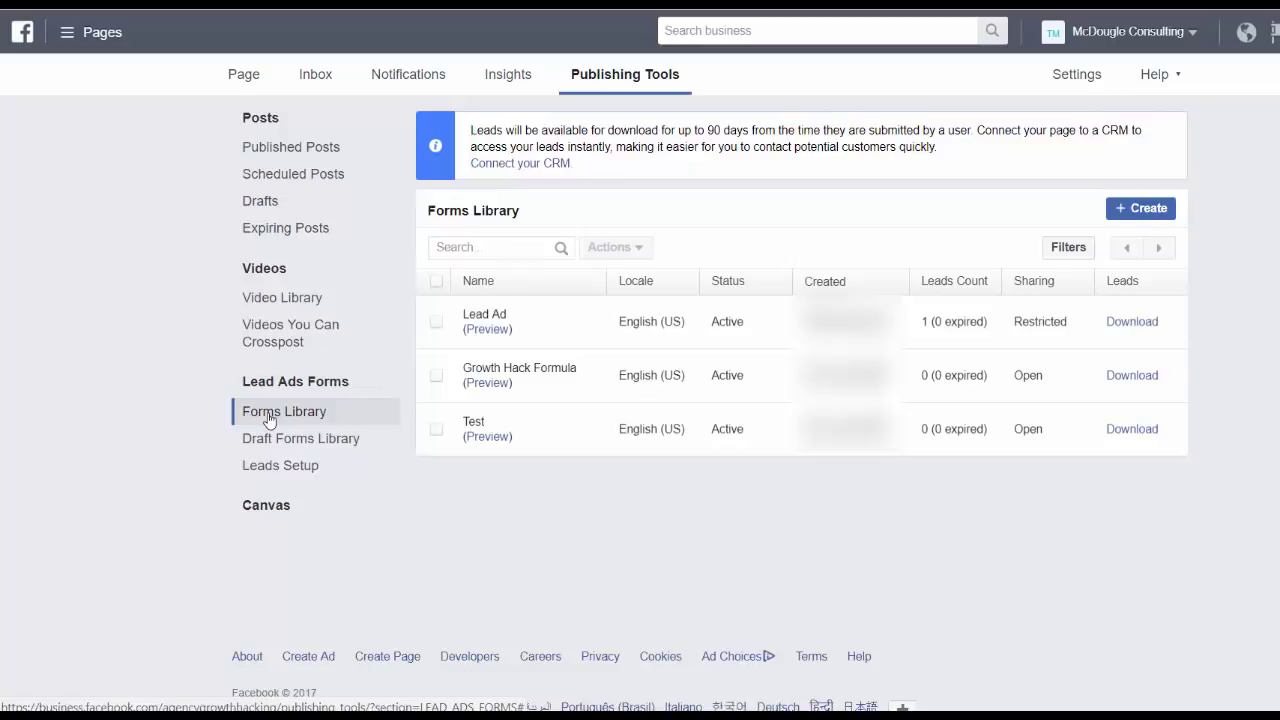
mouse_move(497, 318)
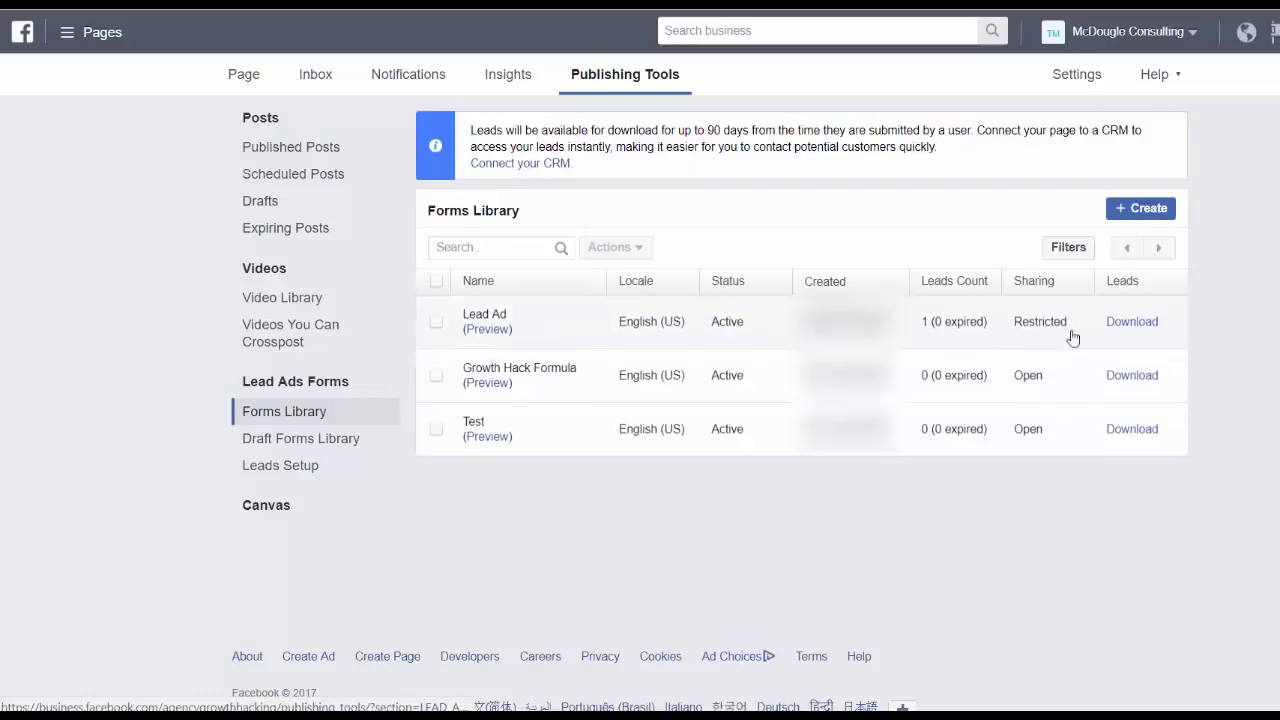
left_click(1132, 322)
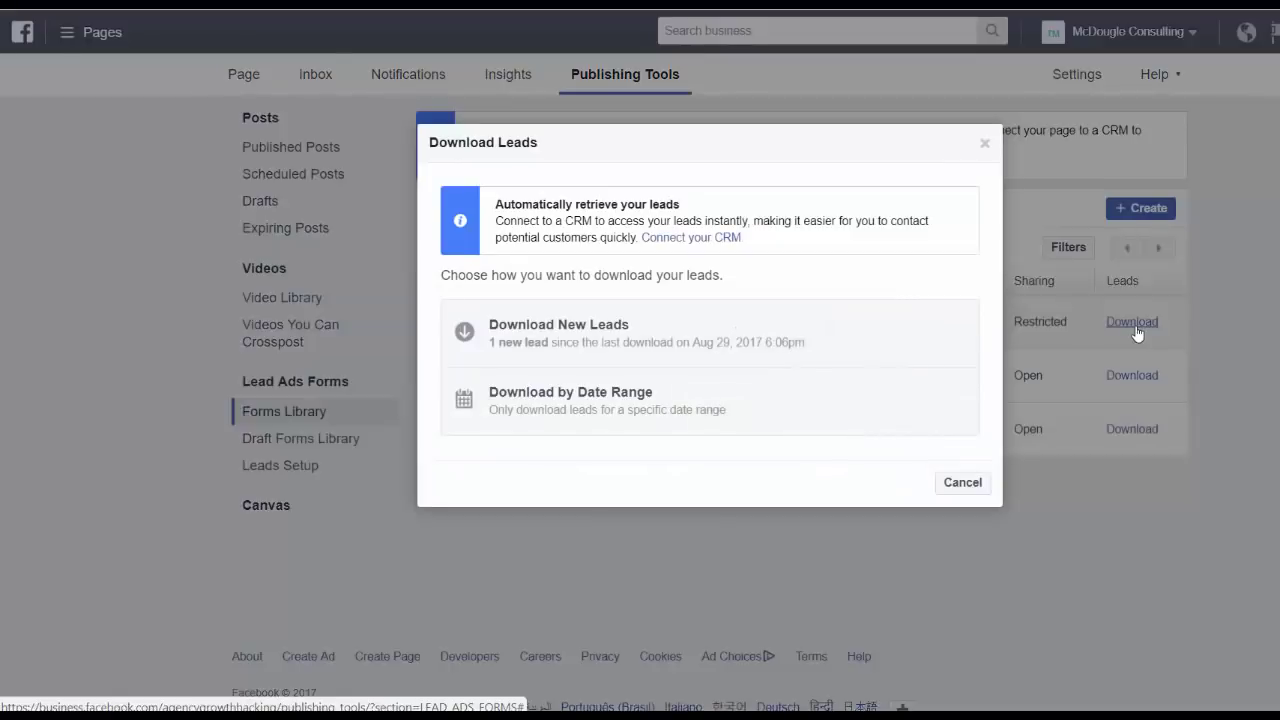
left_click(618, 343)
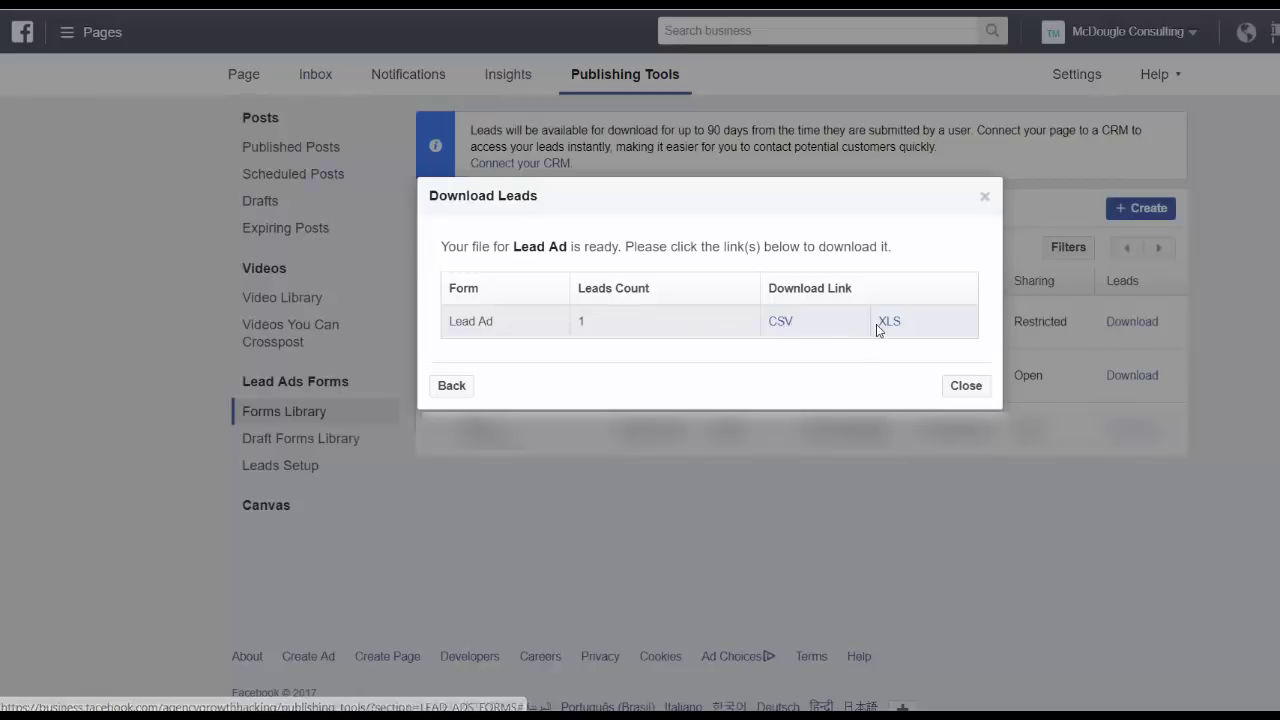
left_click(788, 331)
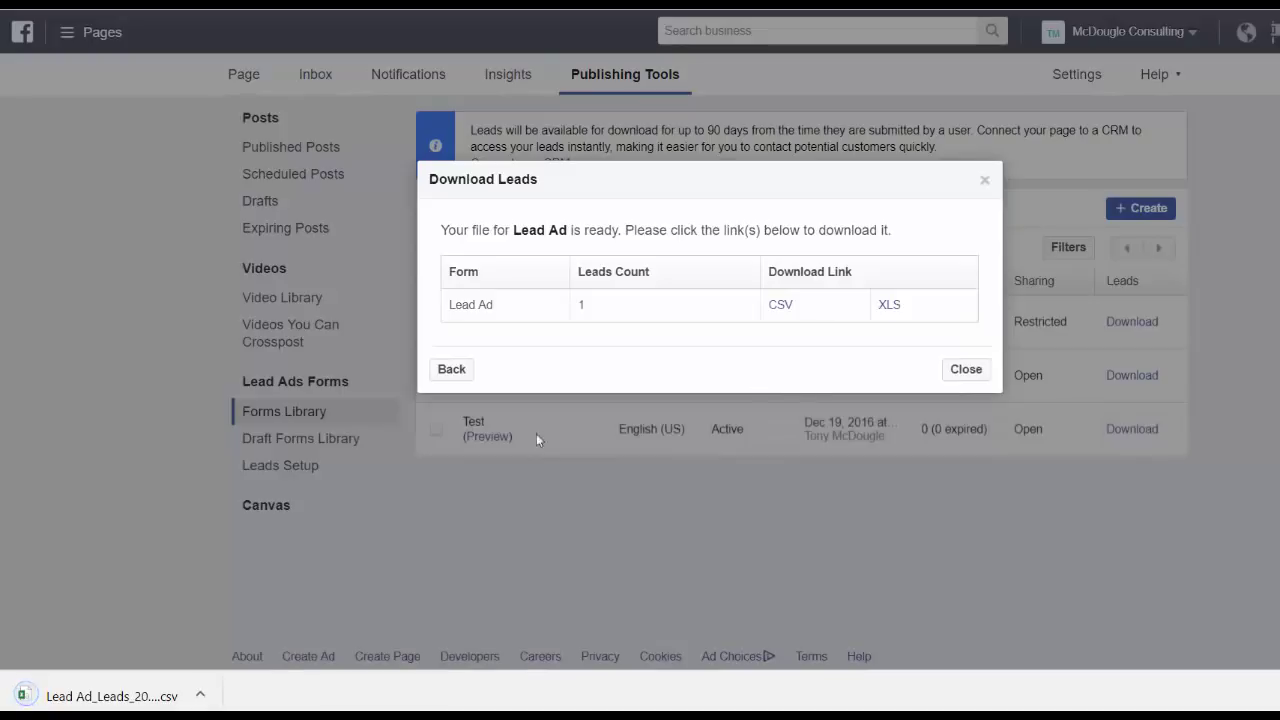
Step: Open the downloaded leads CSV in Excel and widen the email, full_name and phone_number columns to show the lead's contact details
left_click_drag(100, 695, 131, 705)
left_click(74, 700)
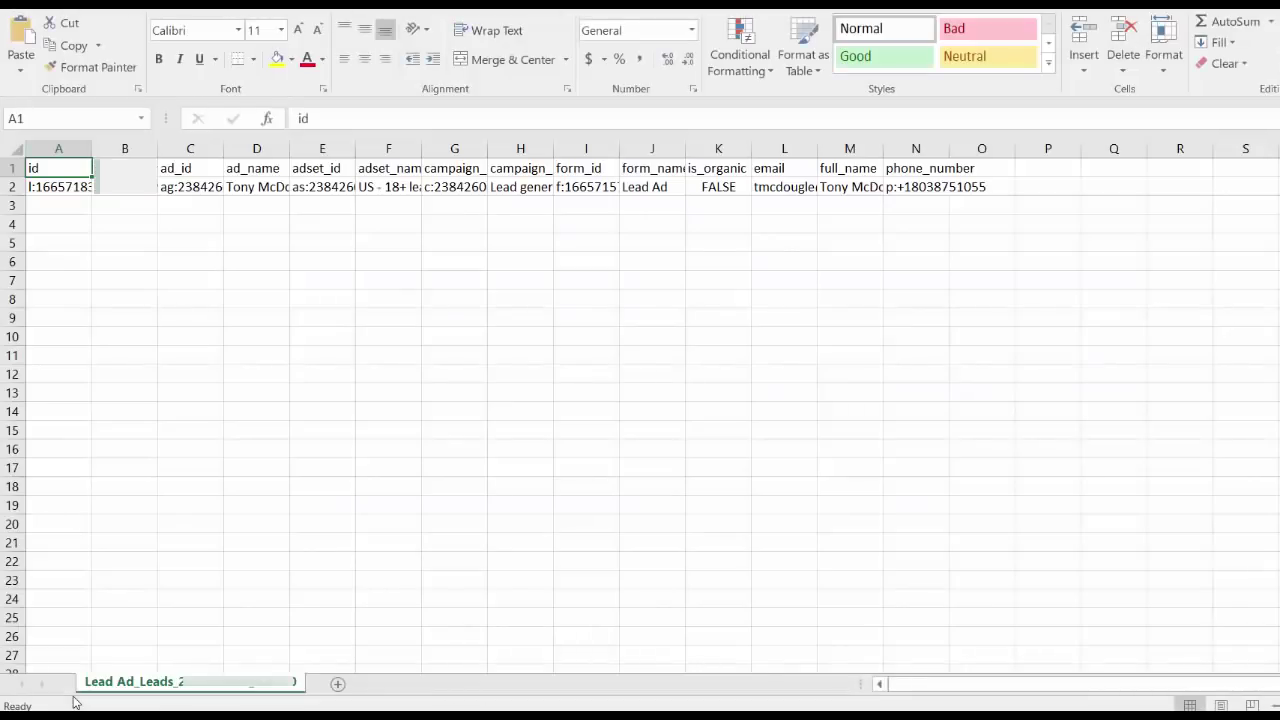
left_click(785, 186)
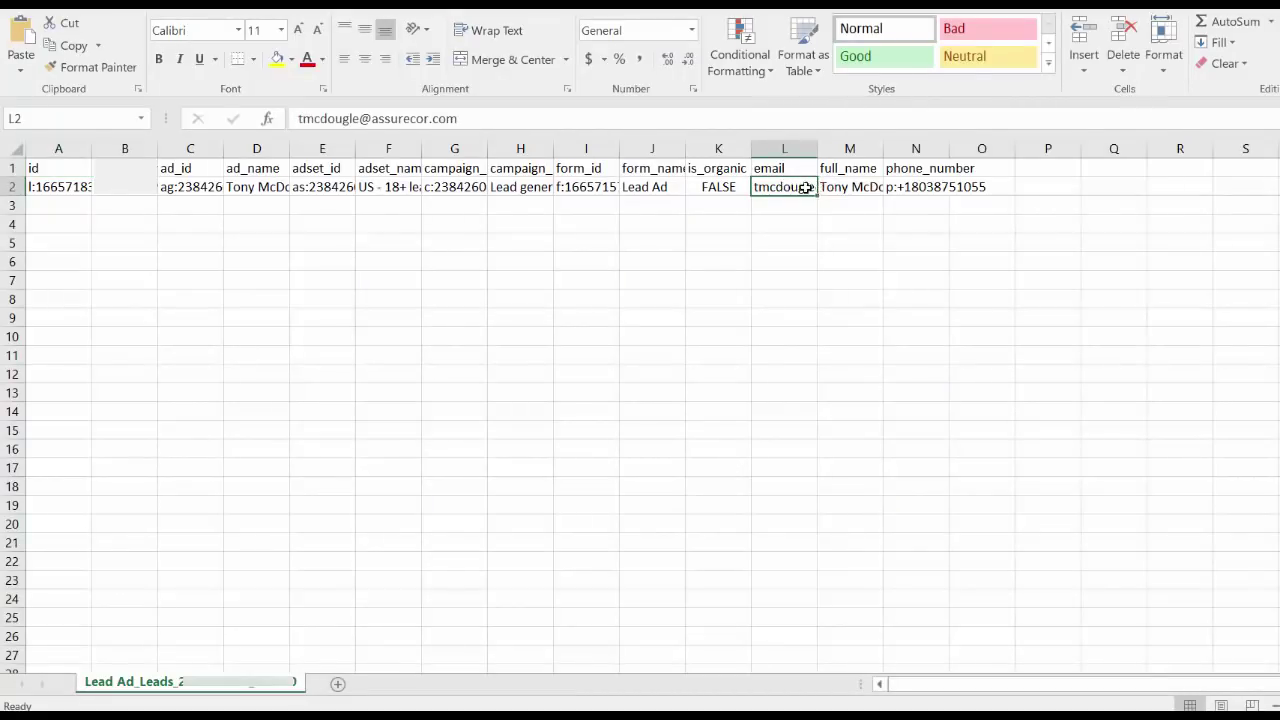
left_click_drag(818, 148, 1257, 150)
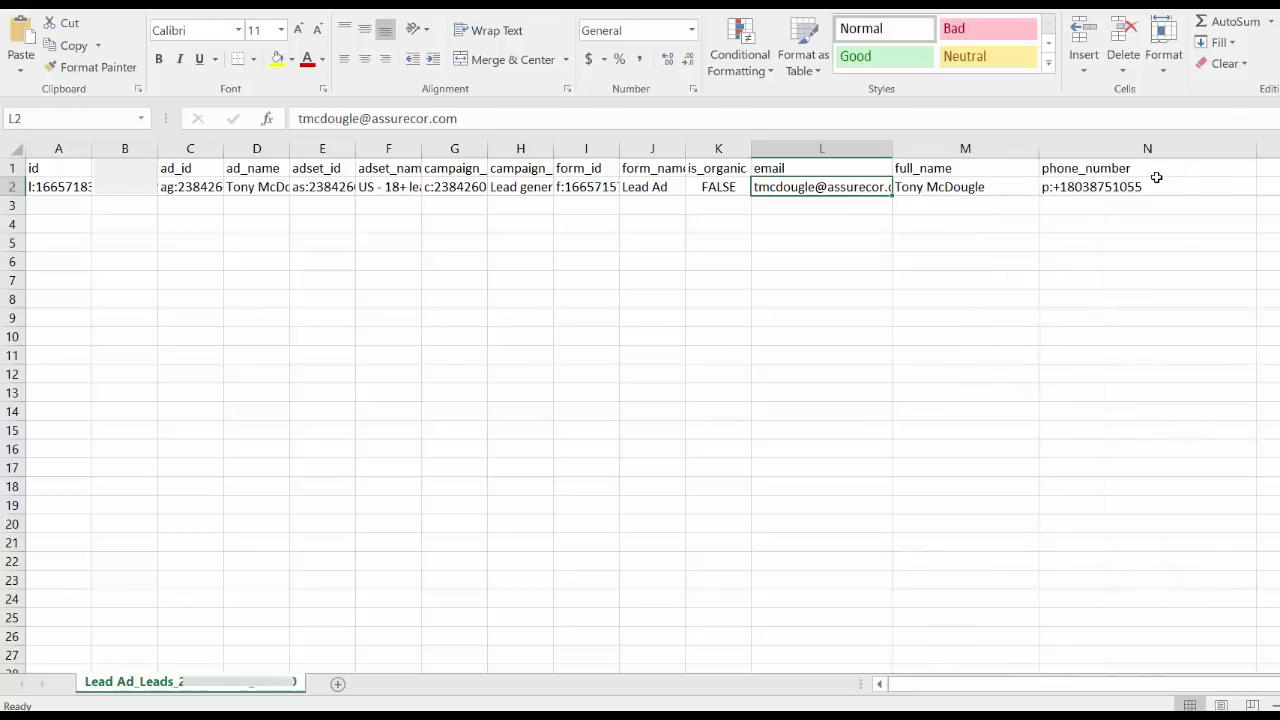
left_click(1155, 186)
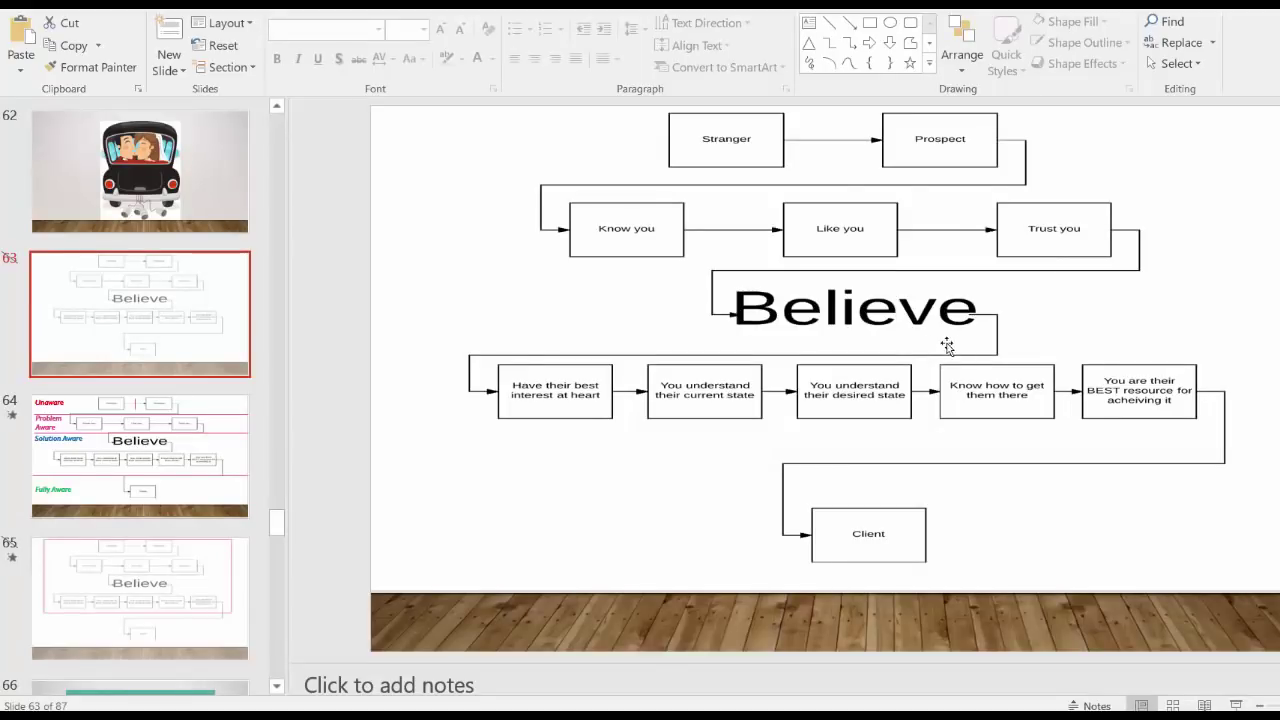
left_click(1247, 315)
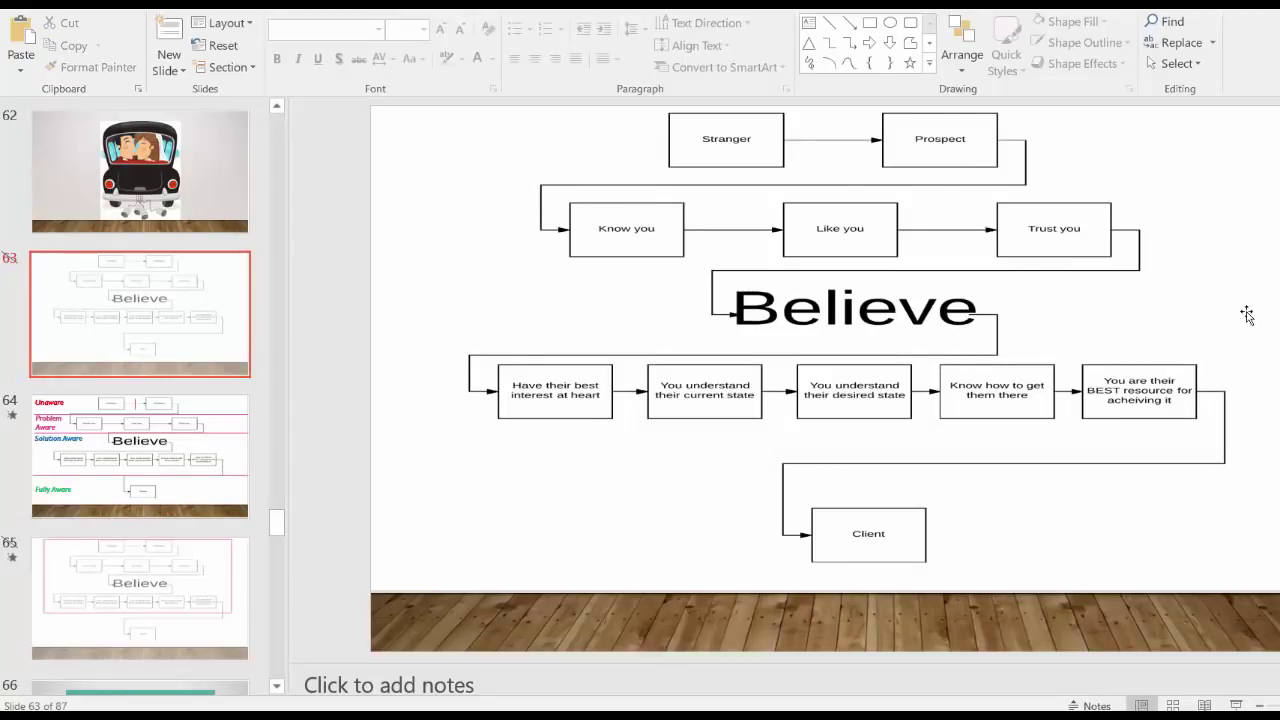